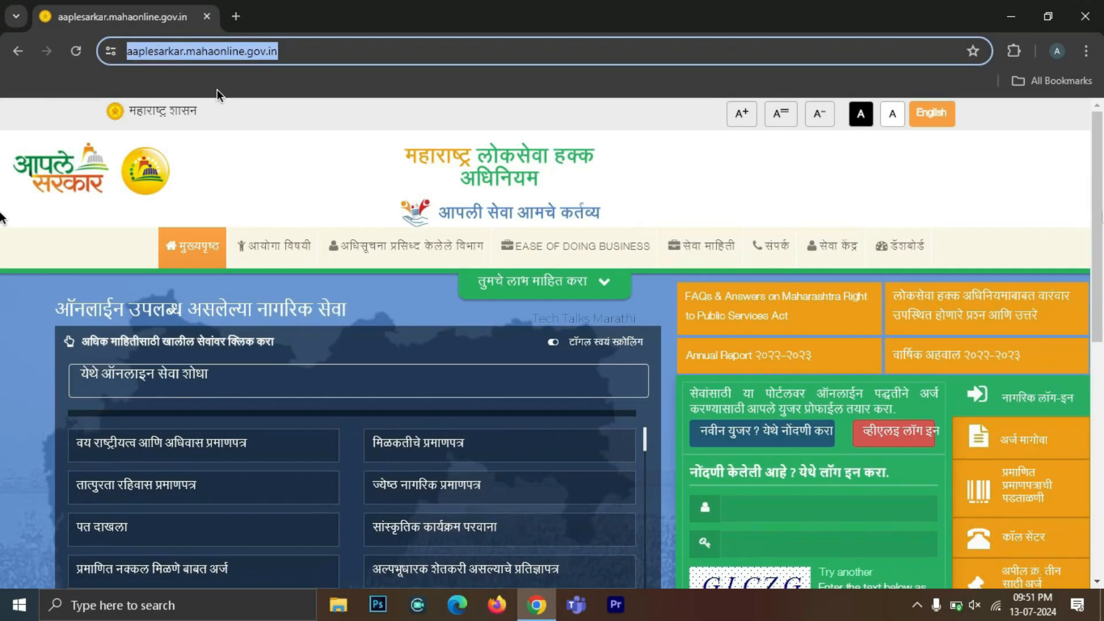
# Start a new user registration using the mobile-number OTP option (पर्याय १).
pyautogui.click(253, 134)
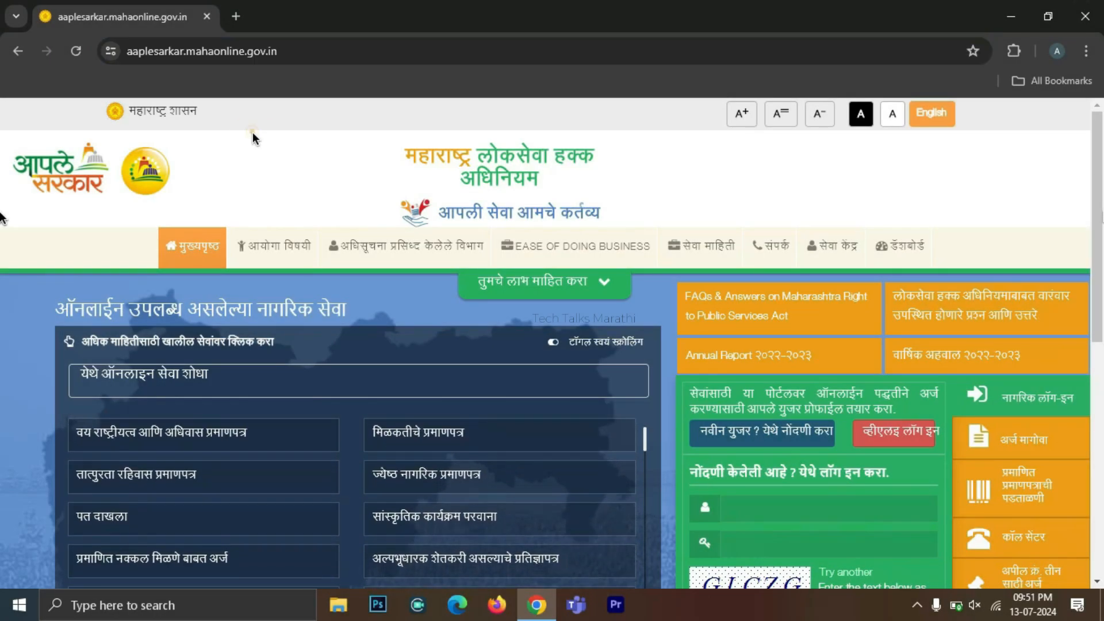
pyautogui.click(759, 438)
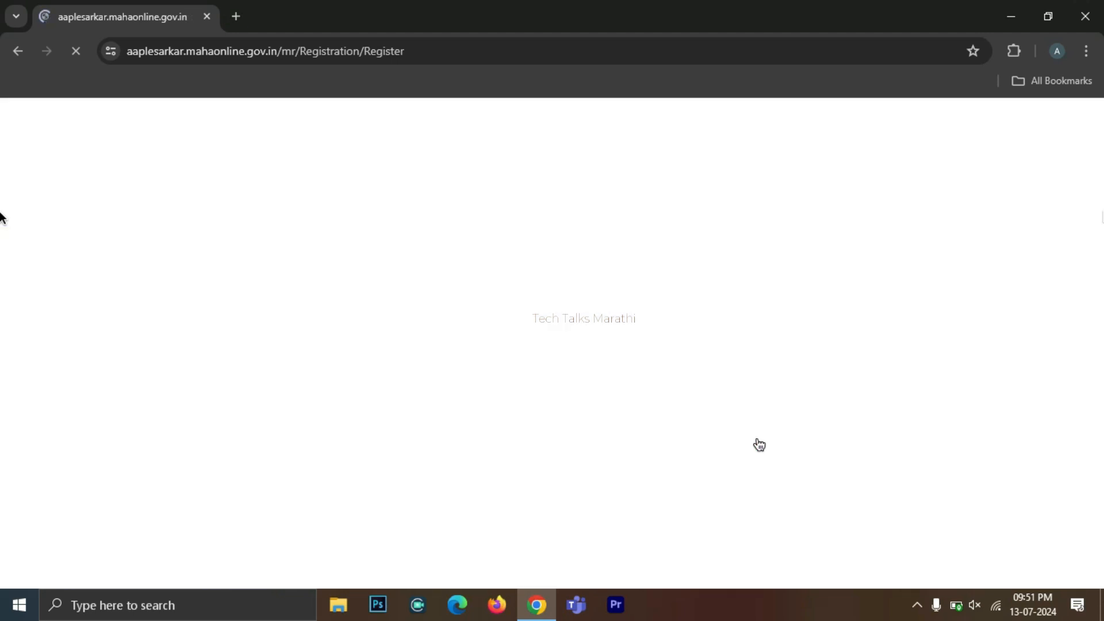
pyautogui.scroll(-5, 651, 230)
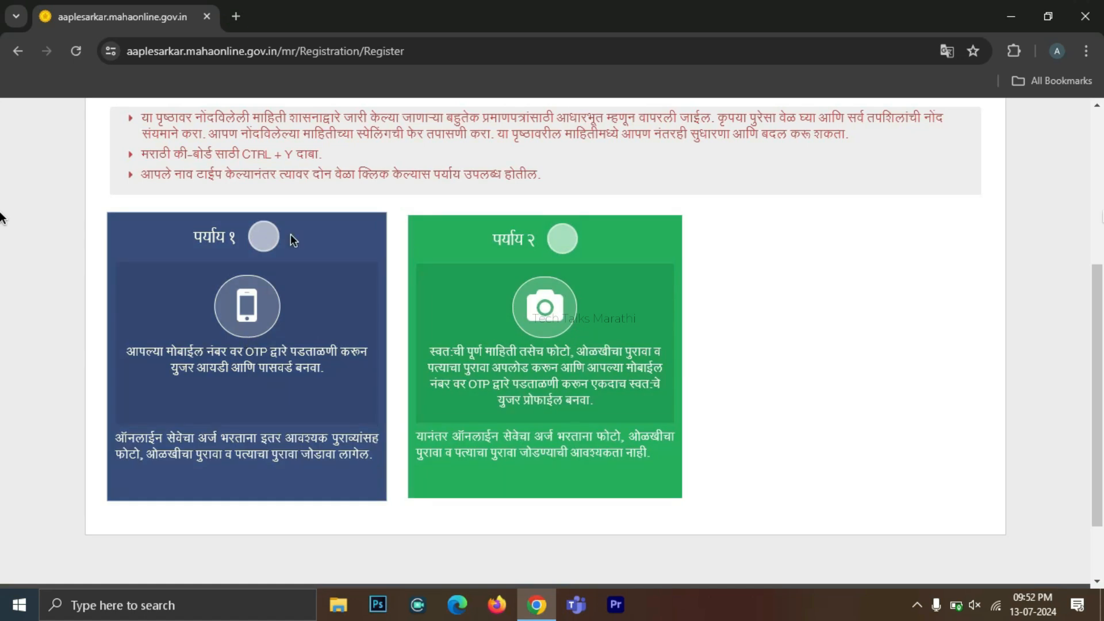
pyautogui.click(263, 236)
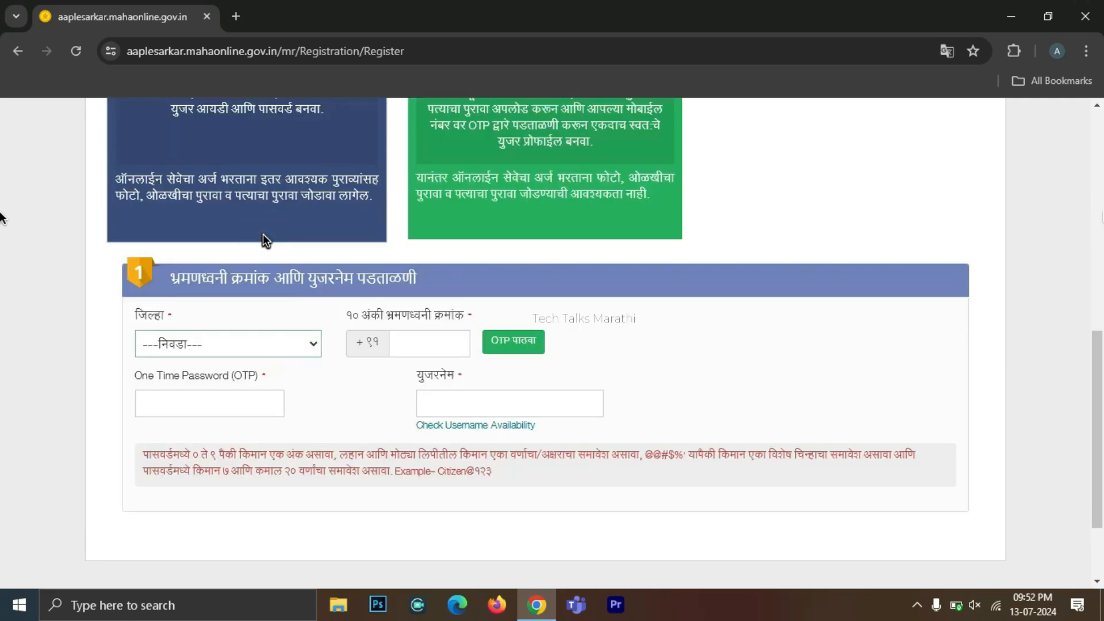
# Select district छत्रपती संभाजीनगर, enter the 10-digit mobile number and request an OTP.
pyautogui.click(225, 355)
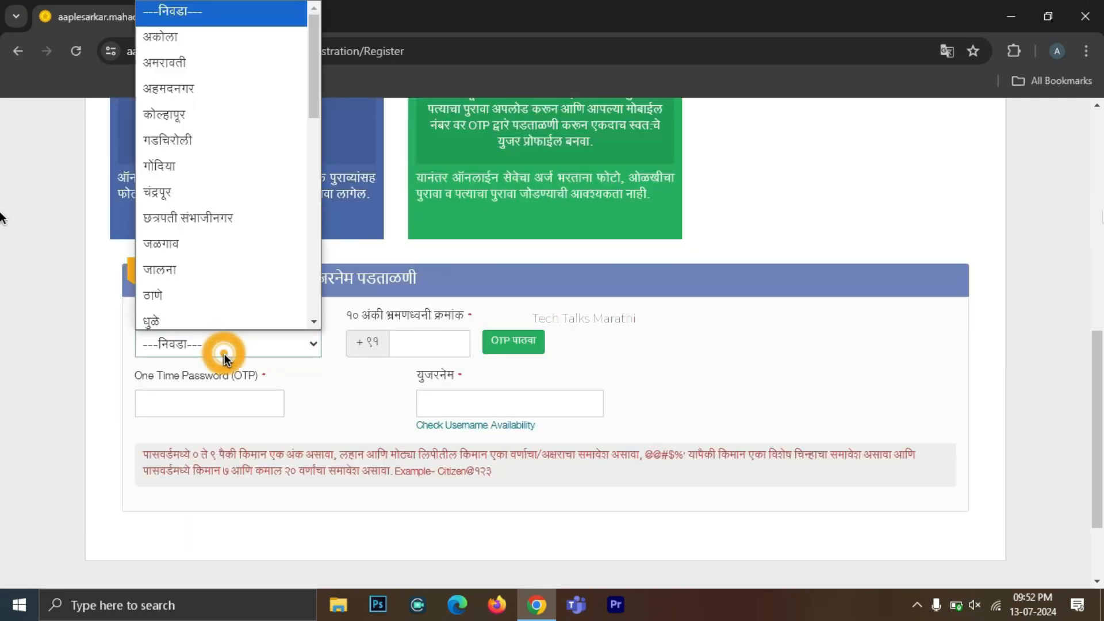
pyautogui.click(222, 214)
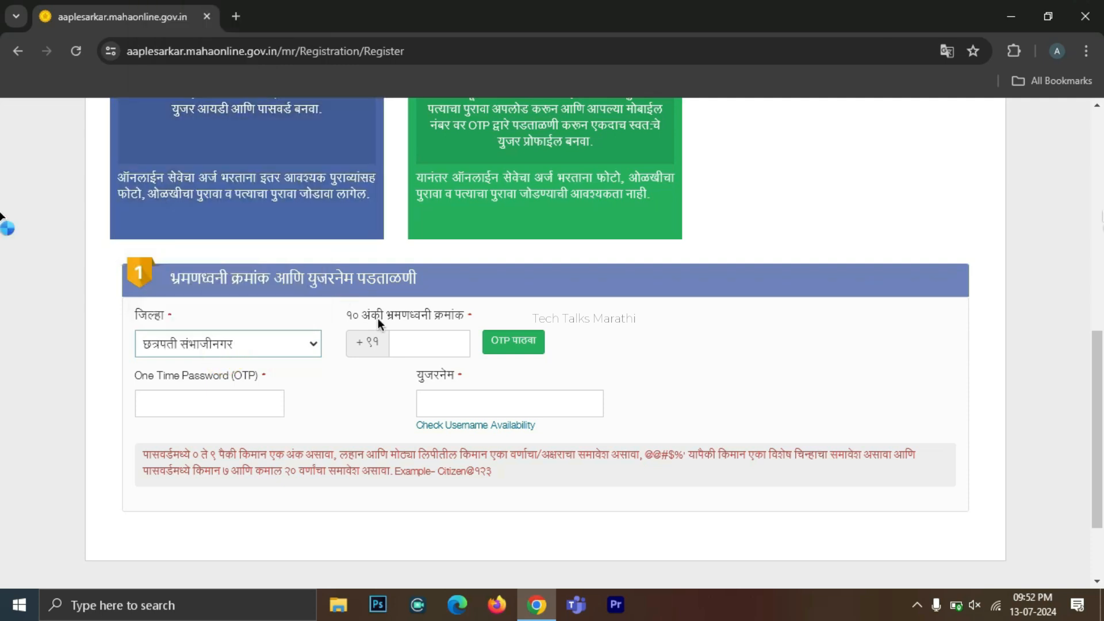
pyautogui.click(419, 341)
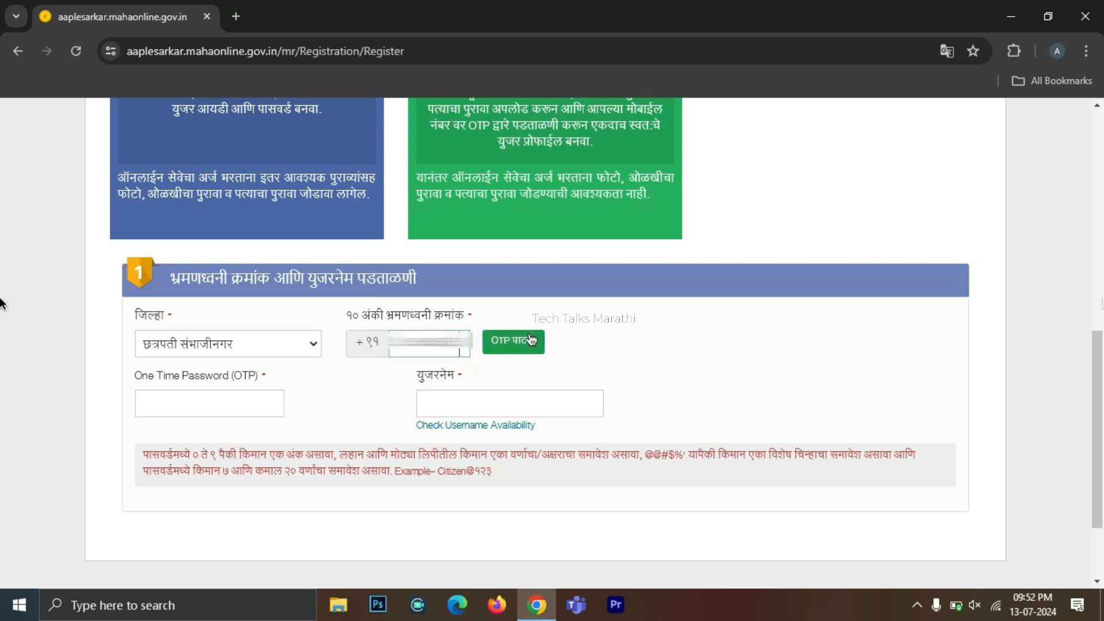
pyautogui.click(528, 339)
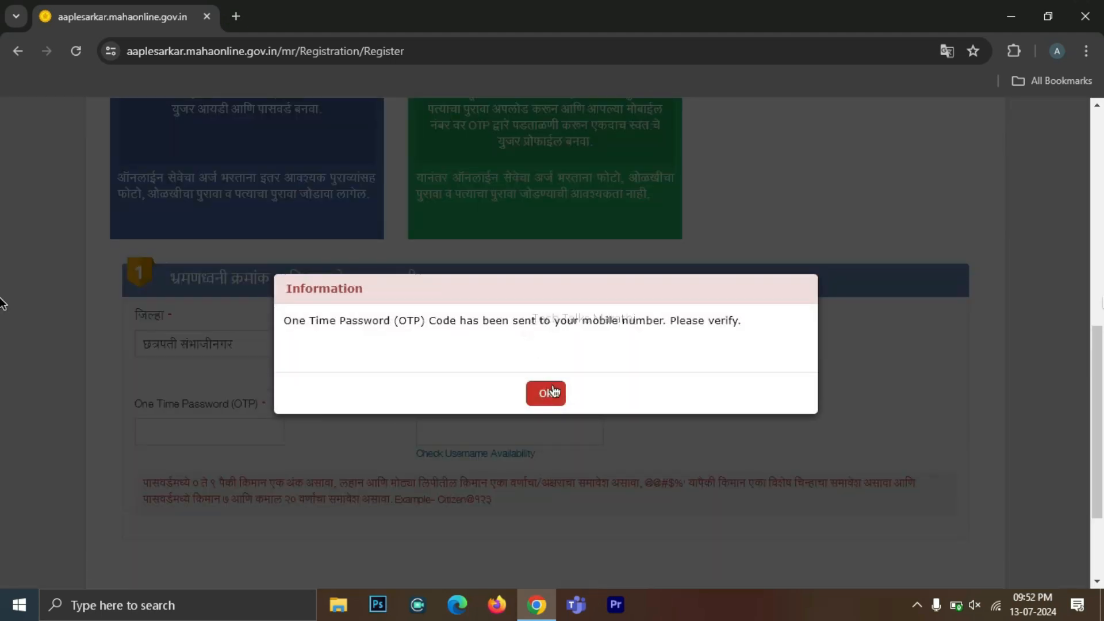
# Dismiss the OTP-sent notice, fill in the received OTP and type the chosen username.
pyautogui.click(554, 395)
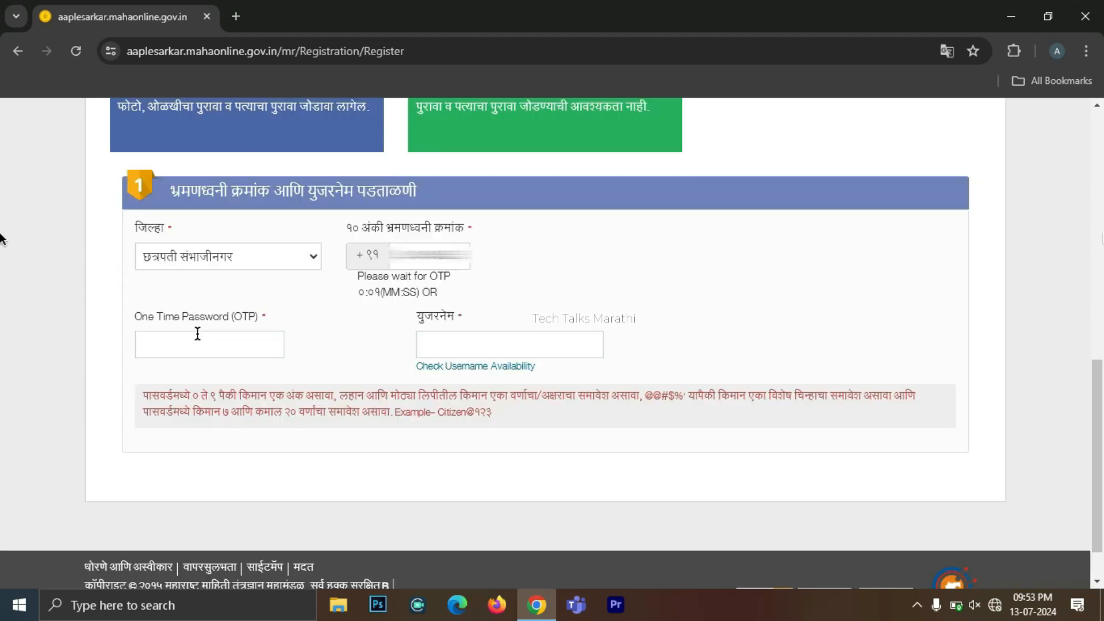
pyautogui.click(197, 334)
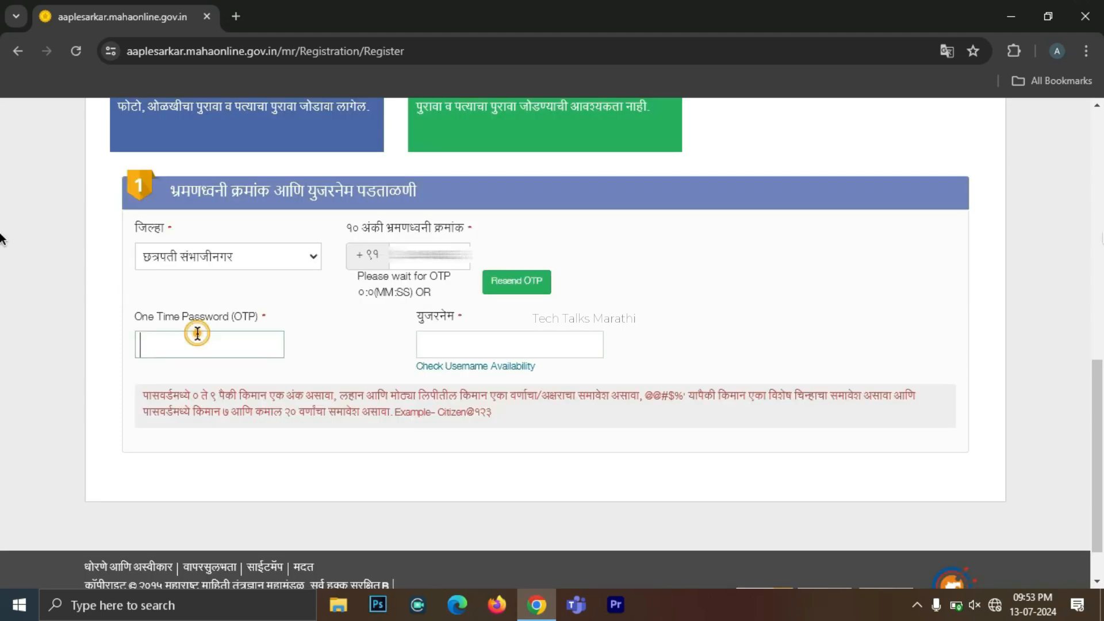
pyautogui.click(460, 343)
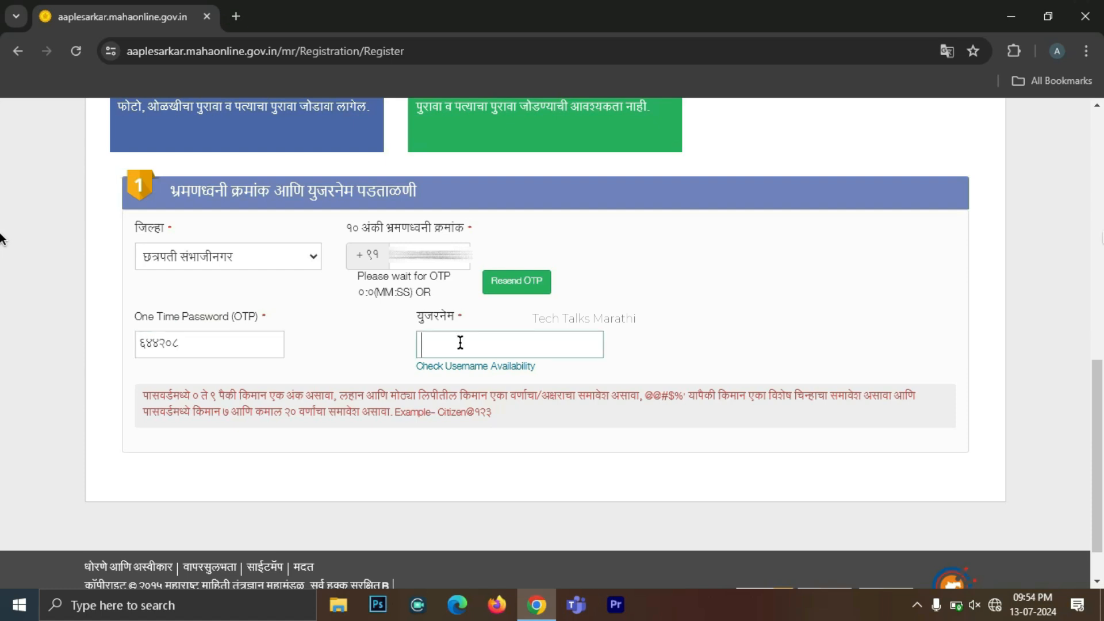
pyautogui.write('९६••••••')
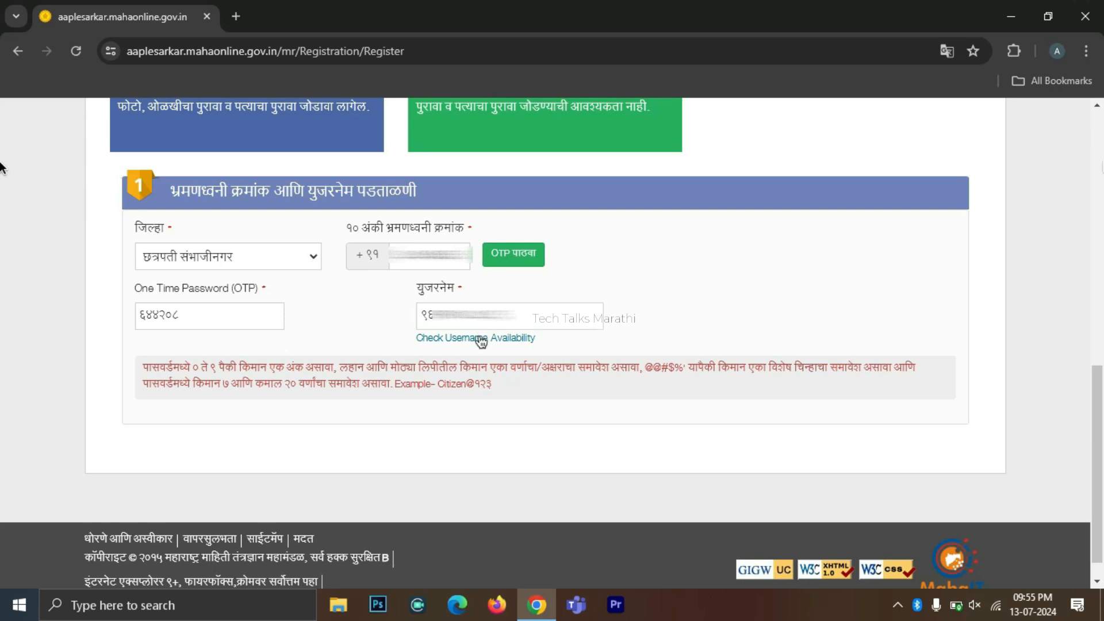
# Confirm the username is available and enter the account password.
pyautogui.click(482, 338)
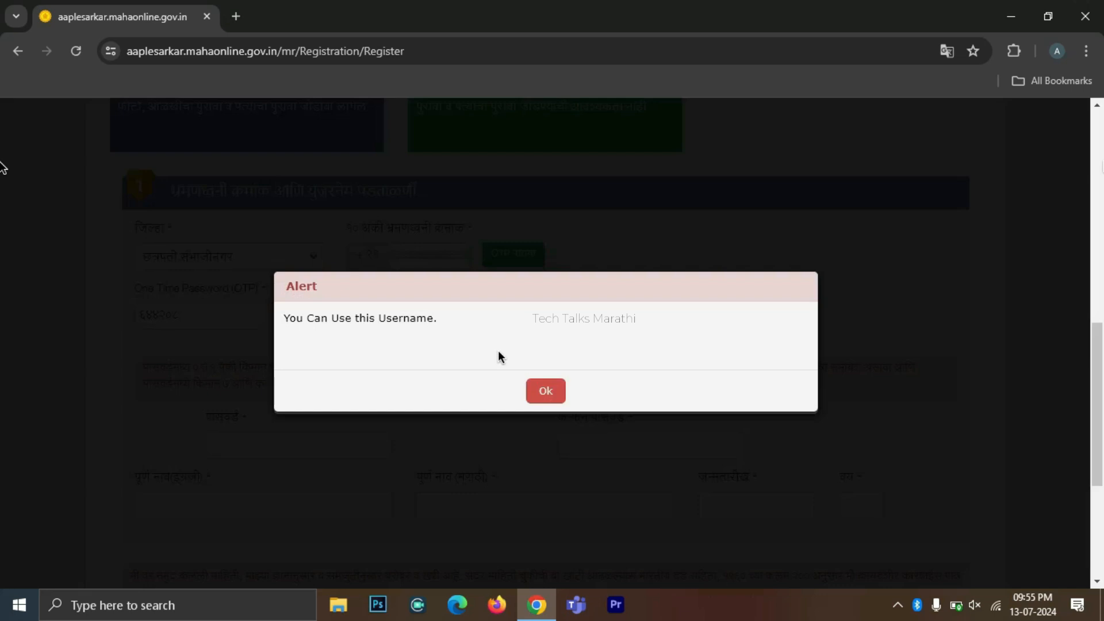
pyautogui.click(546, 390)
pyautogui.click(346, 442)
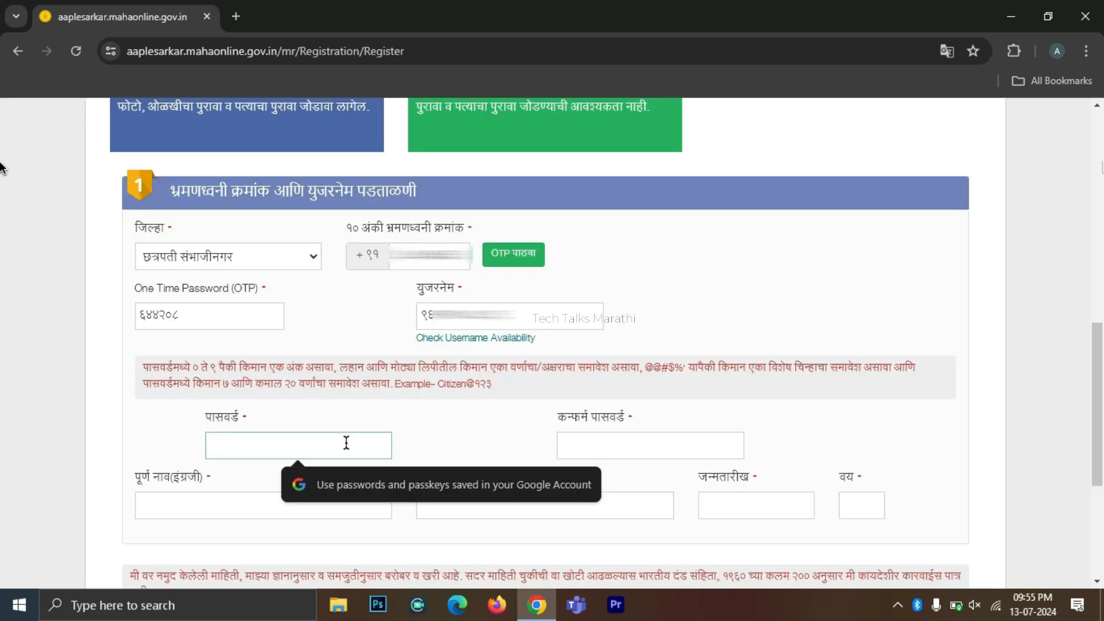
pyautogui.write('••••')
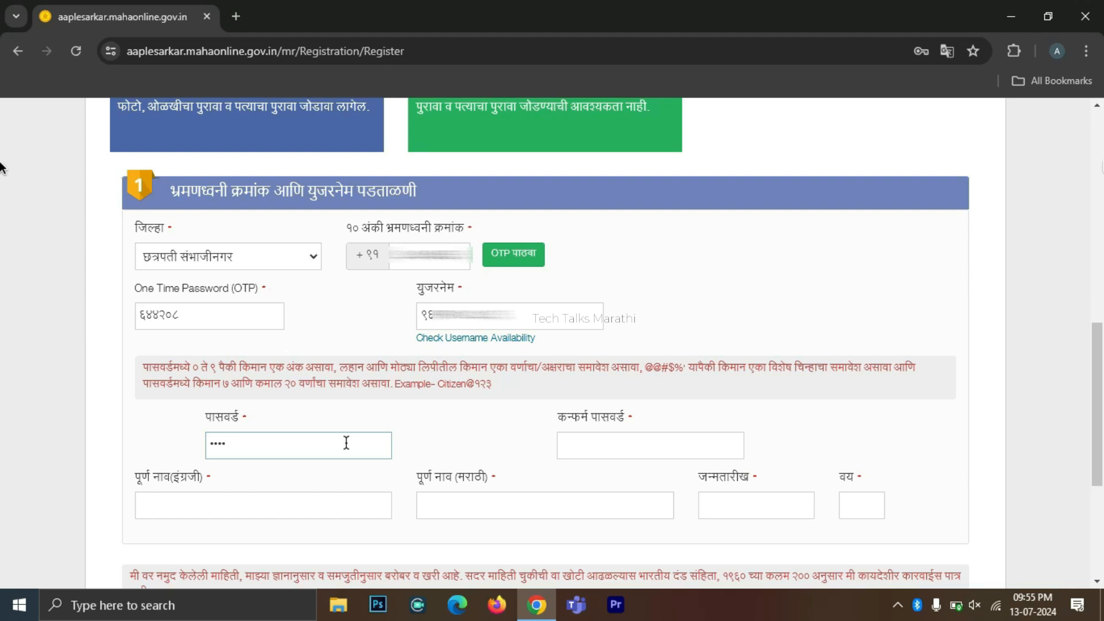
pyautogui.write('•••••')
# Re-enter the password to confirm it and type the applicant's full name in English.
pyautogui.press('Tab')
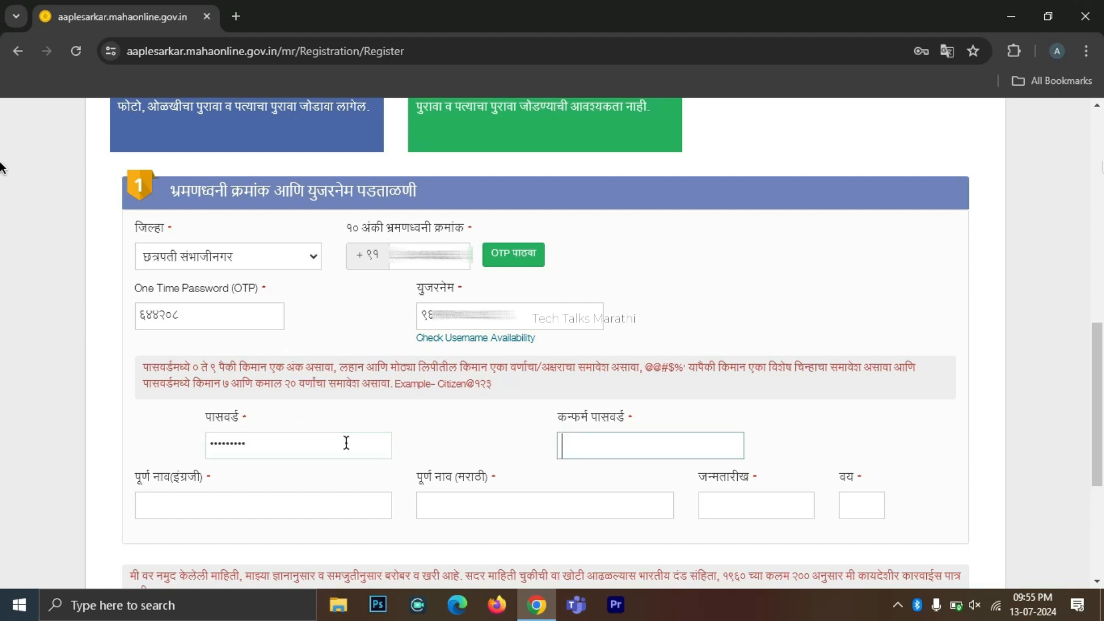
pyautogui.write('••••••••••')
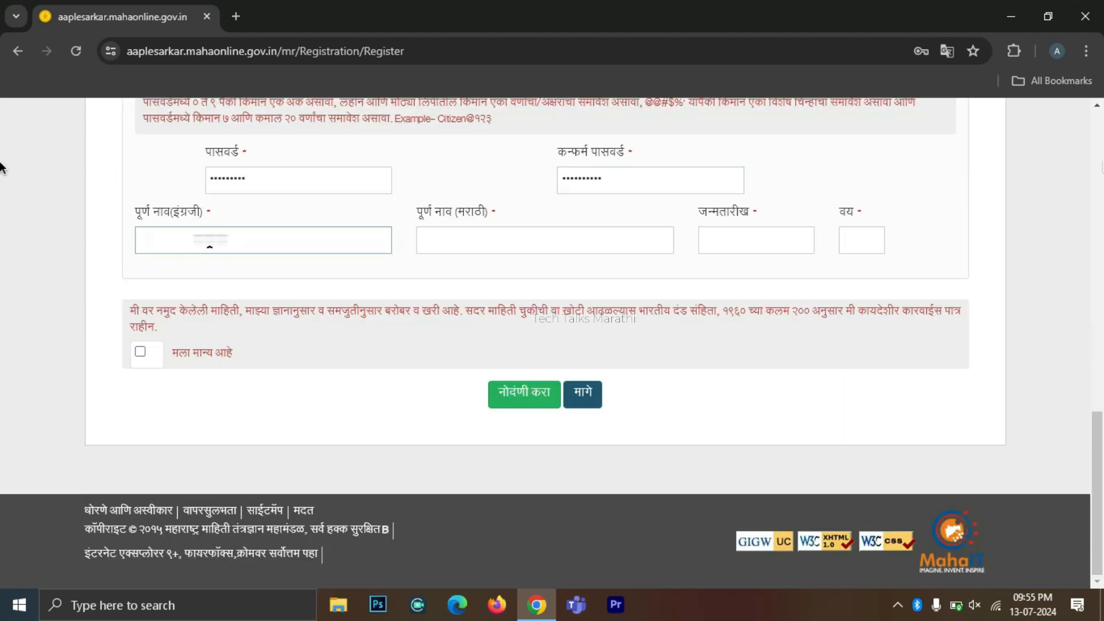
pyautogui.write('R•••••••••••')
pyautogui.press('Tab')
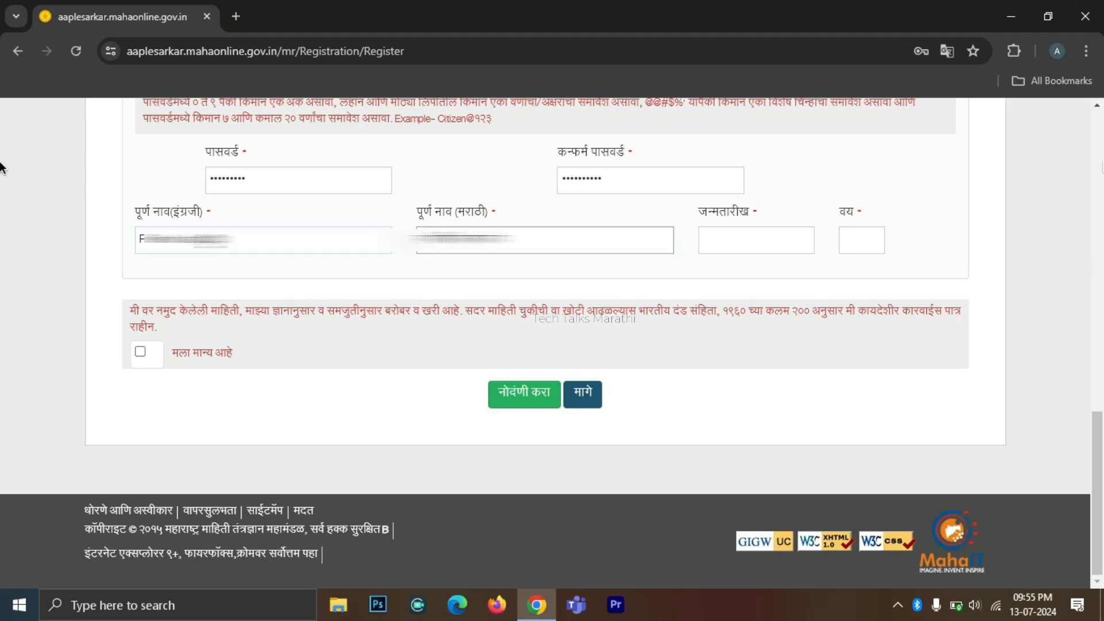
pyautogui.click(798, 247)
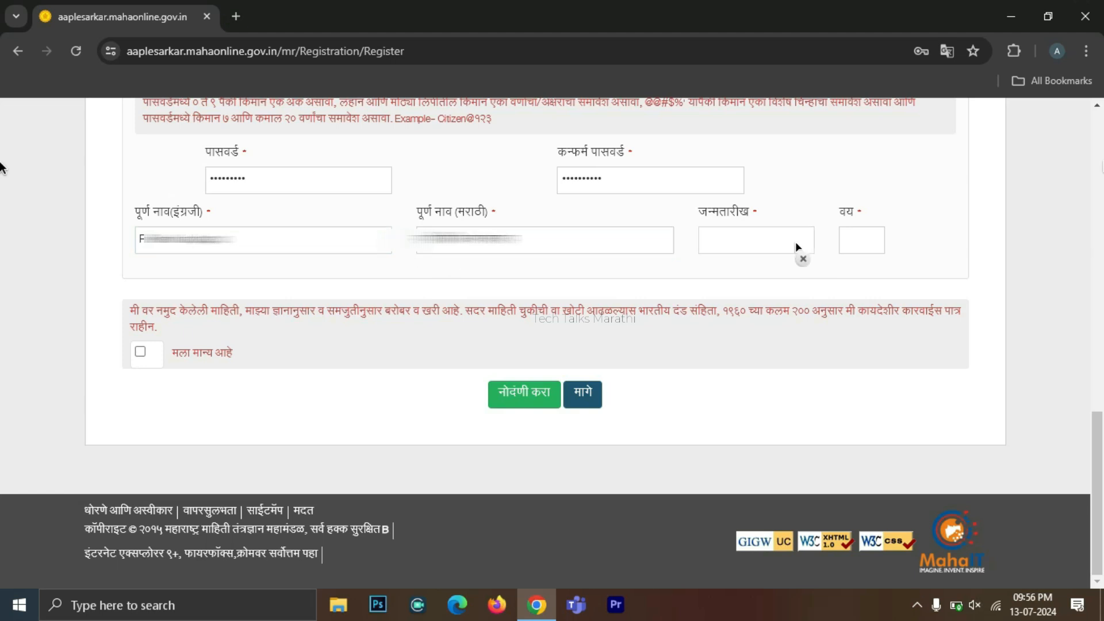
pyautogui.click(834, 271)
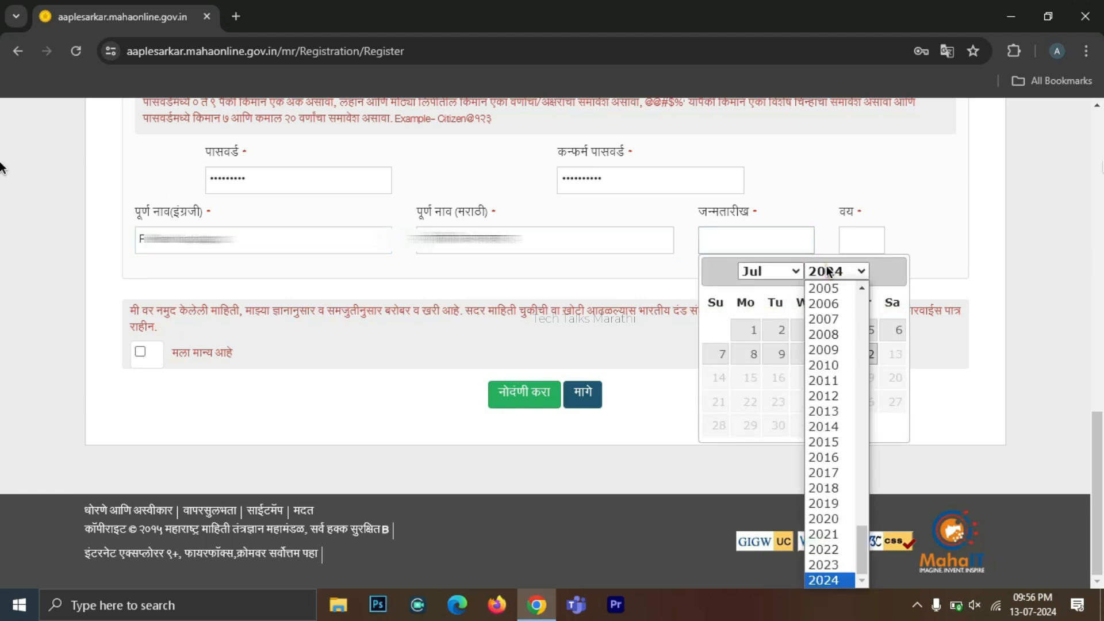
pyautogui.scroll(1, 826, 325)
pyautogui.click(776, 381)
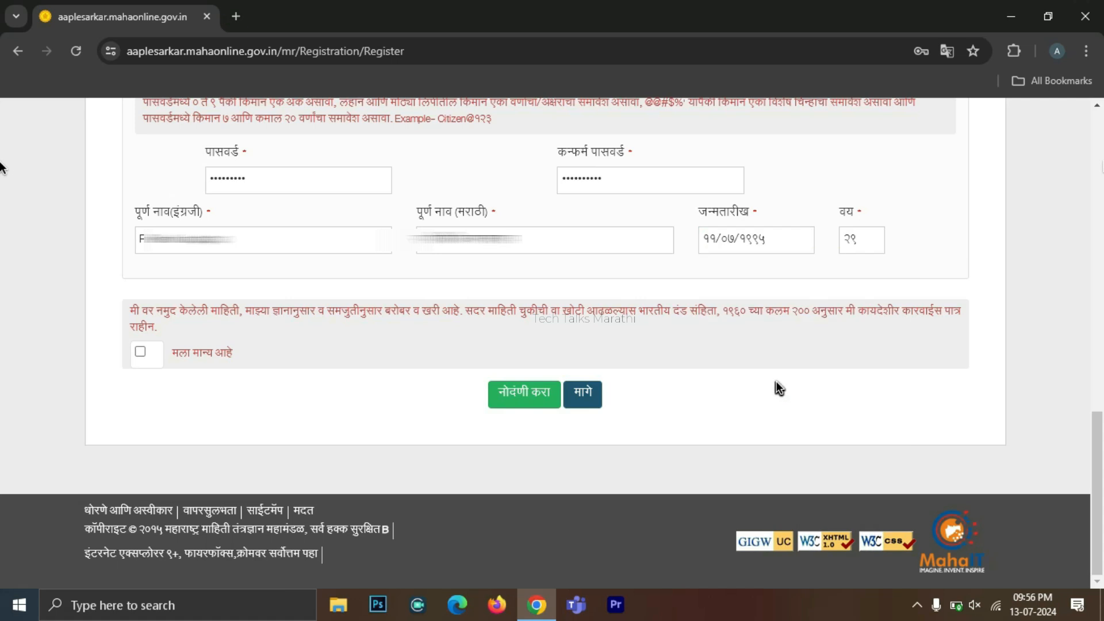
pyautogui.click(140, 352)
pyautogui.click(509, 397)
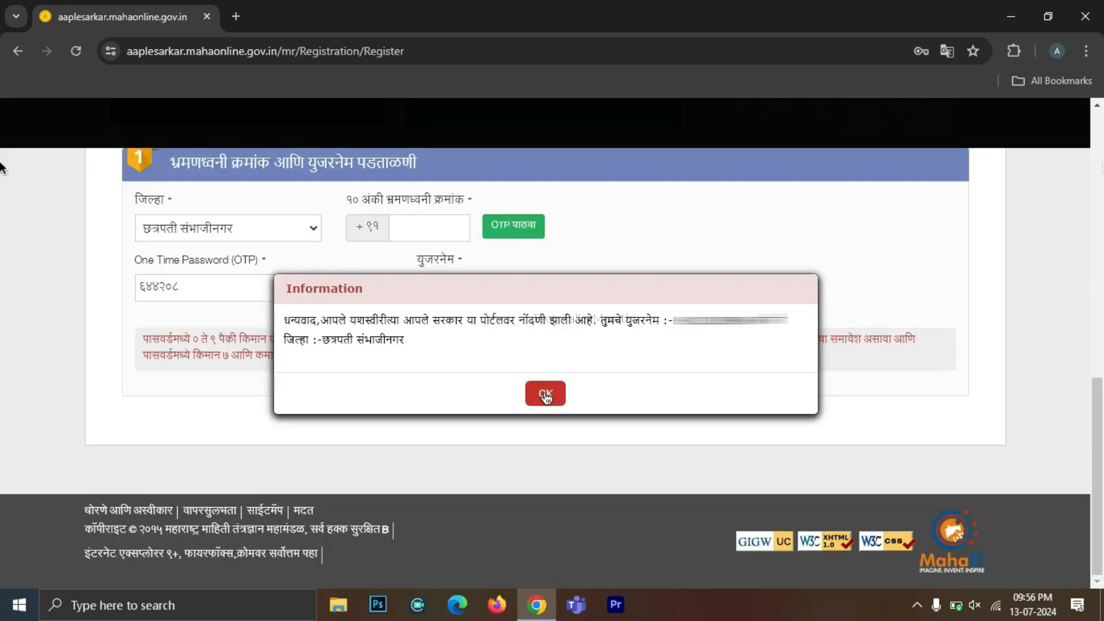
# Log in with the new account, keeping छत्रपती संभाजीनगर as the login district.
pyautogui.click(545, 394)
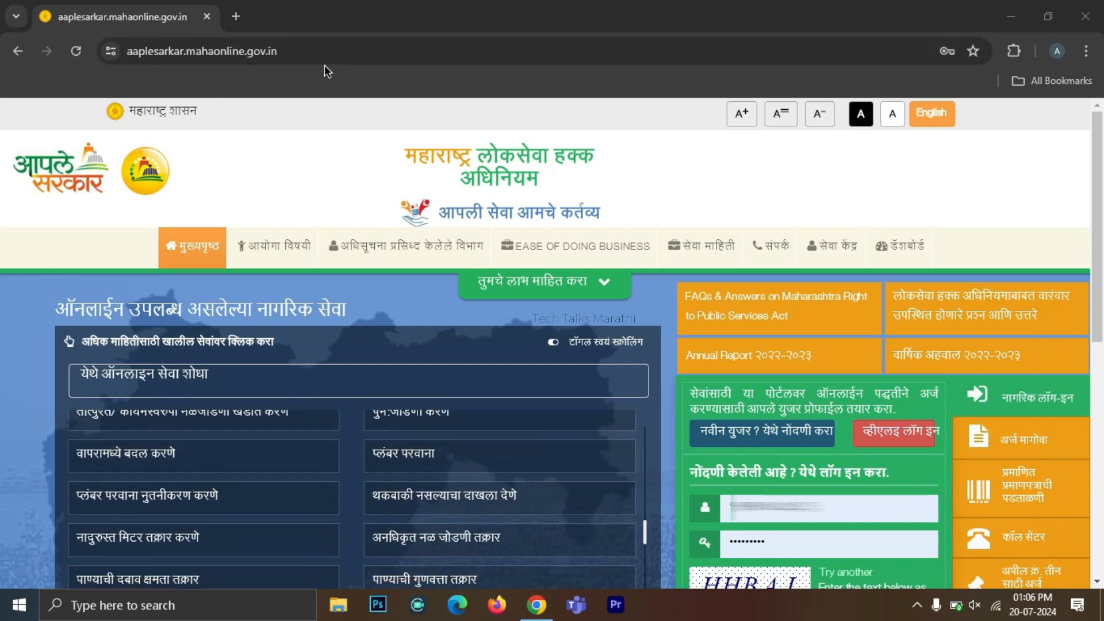
pyautogui.scroll(-5, 498, 112)
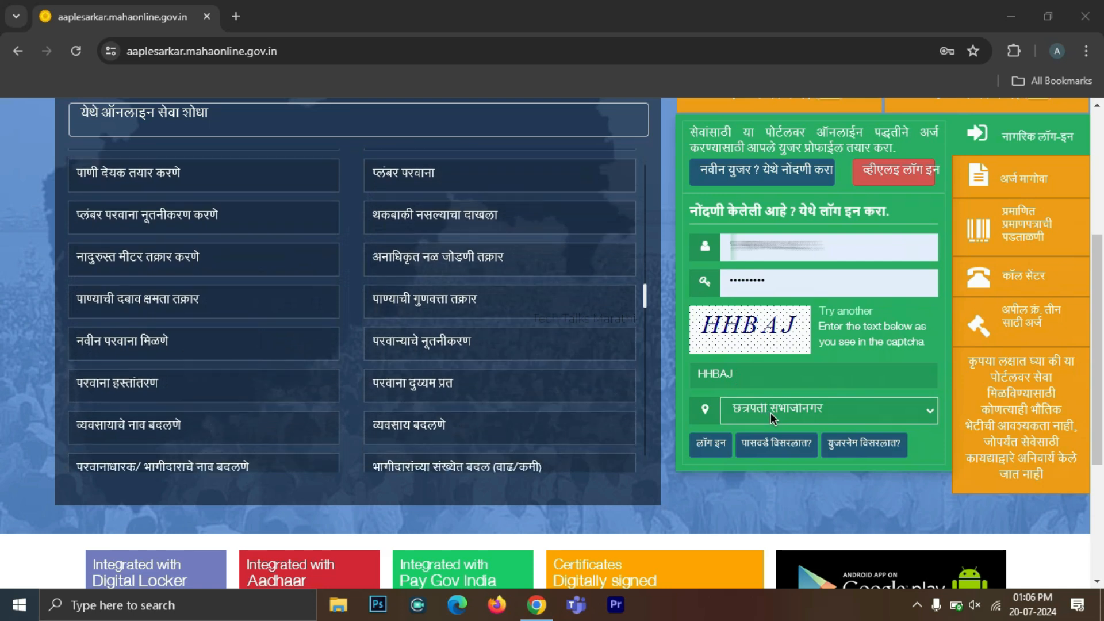
pyautogui.click(770, 413)
pyautogui.click(771, 413)
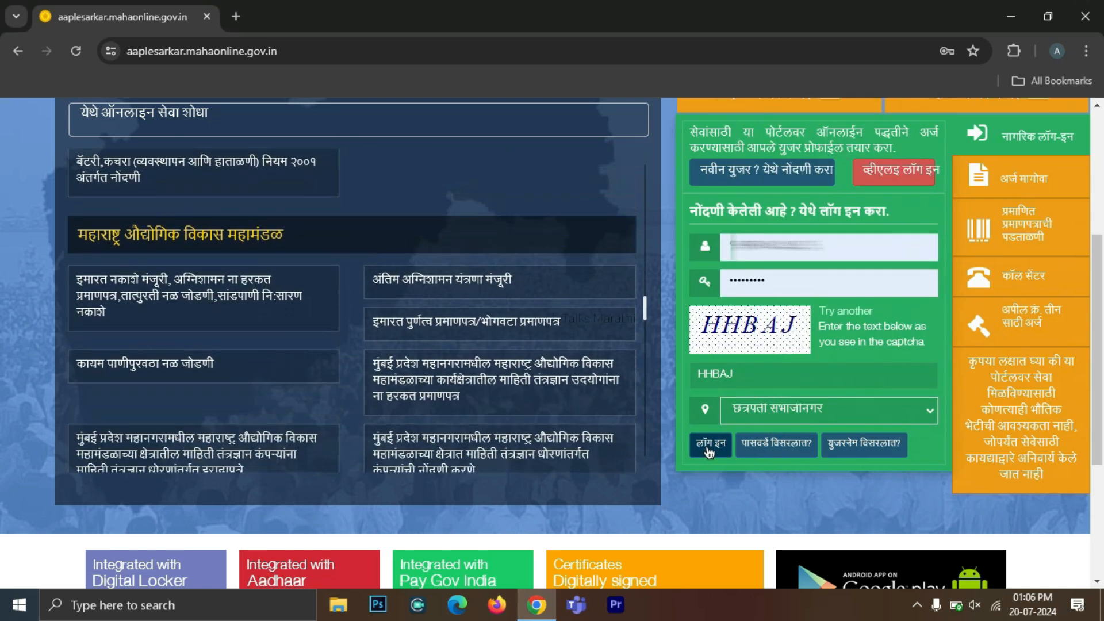
pyautogui.click(710, 444)
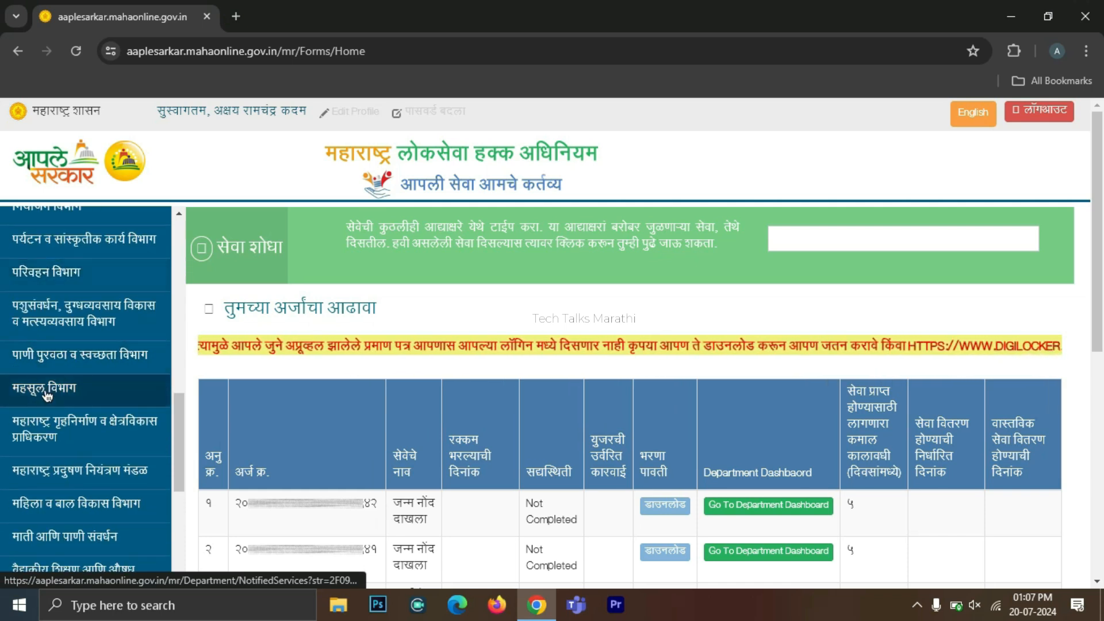
# Under महसूल विभाग, sub-department महसूल सेवा, select the वय, राष्ट्रीयत्व आणि अधिवास प्रमाणपत्र service.
pyautogui.click(97, 389)
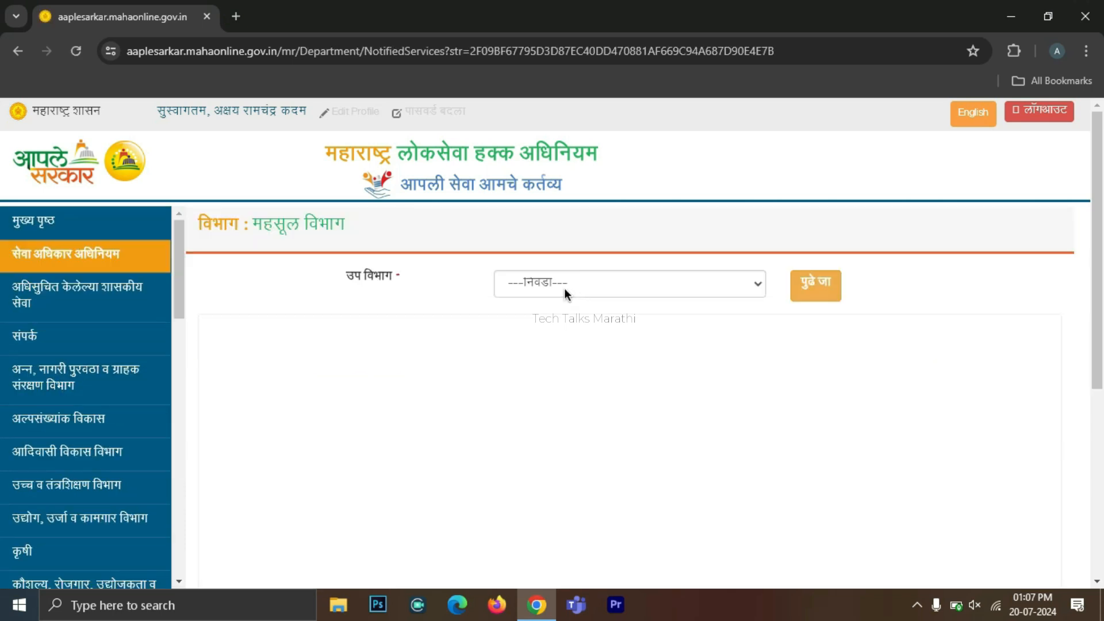
pyautogui.click(549, 287)
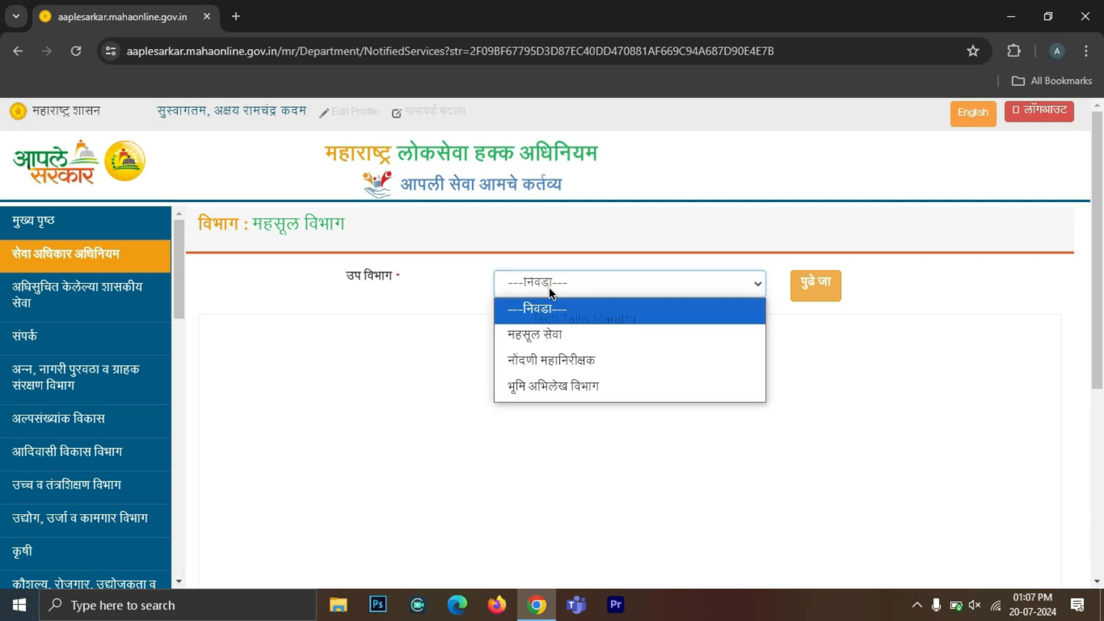
pyautogui.click(547, 339)
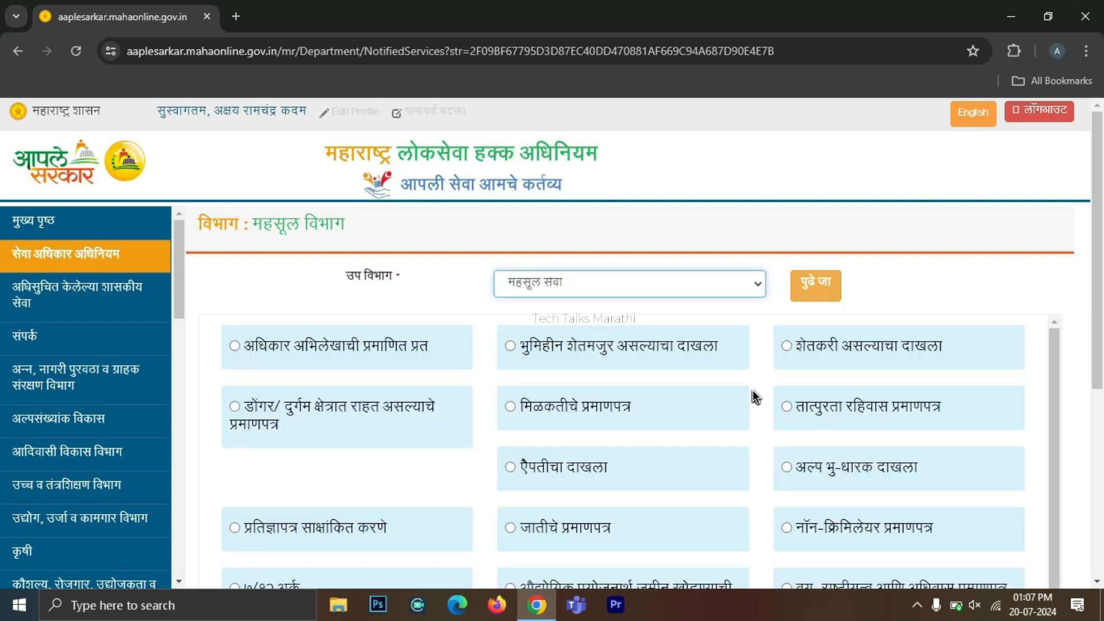
pyautogui.scroll(-1, 755, 397)
pyautogui.scroll(2, 755, 396)
pyautogui.scroll(-2, 952, 332)
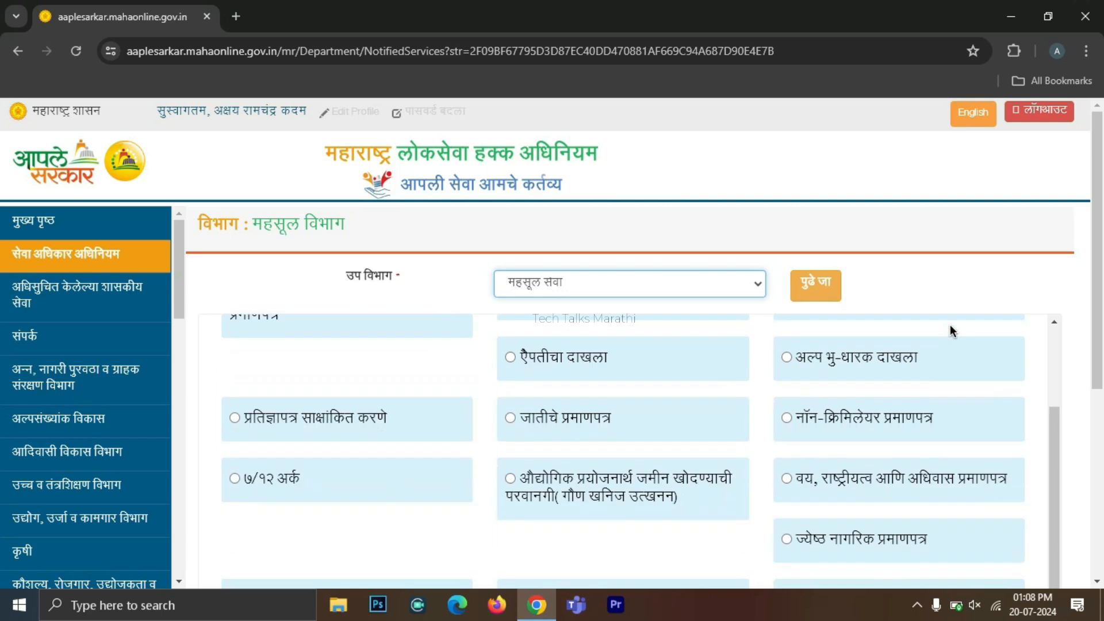
pyautogui.click(788, 478)
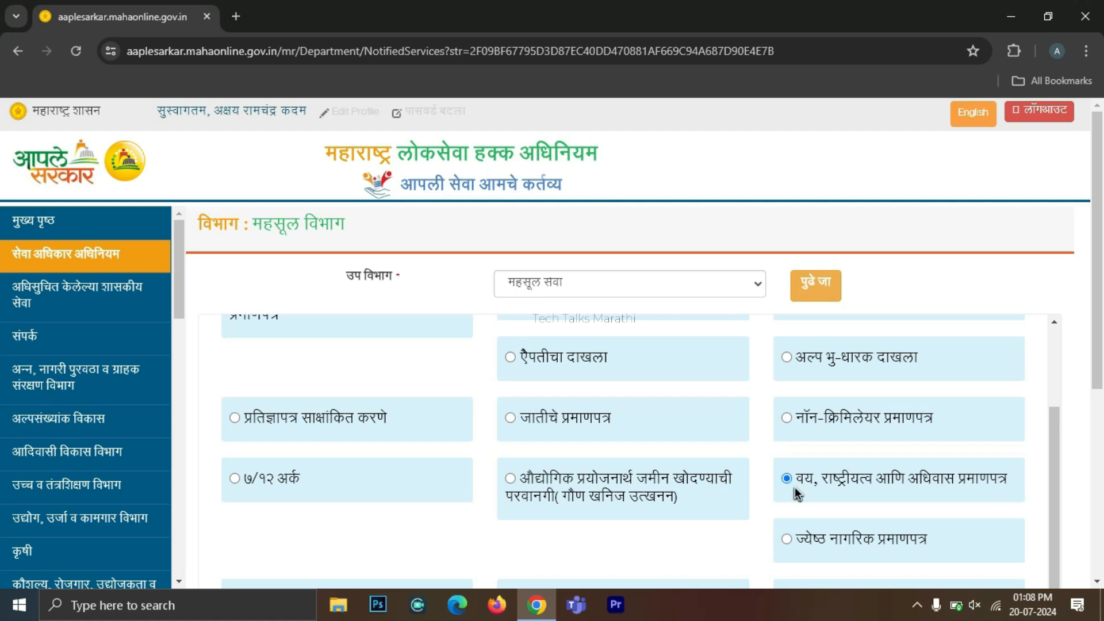
# Continue to the Revenue portal and open the वय, राष्ट्रीयत्व आणि अधिवास प्रमाणपत्र tile from Service List.
pyautogui.click(811, 293)
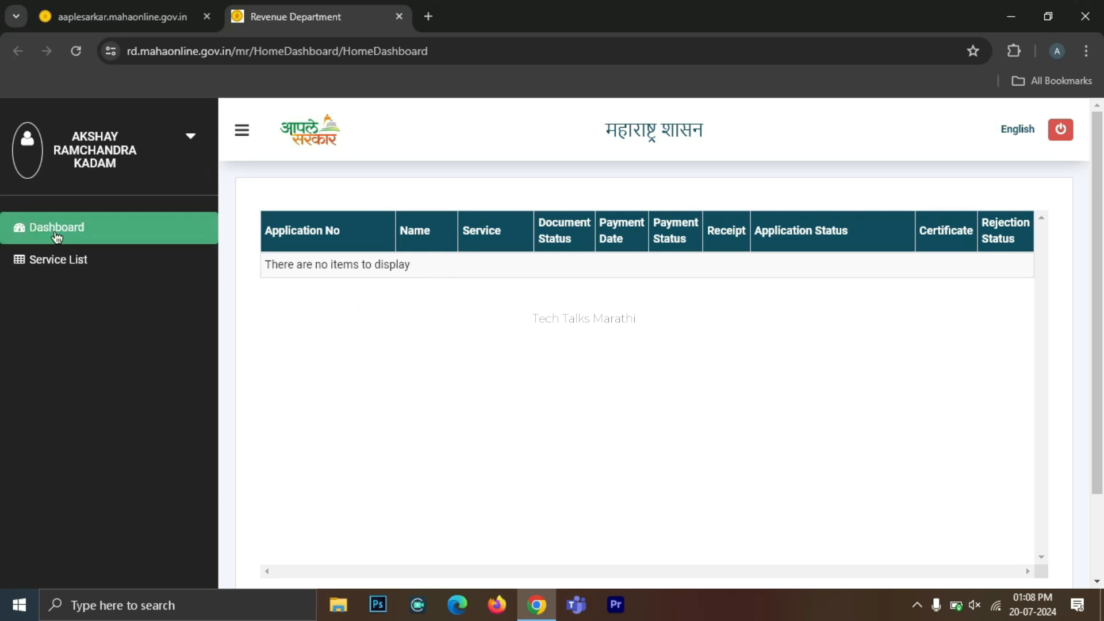
pyautogui.click(87, 259)
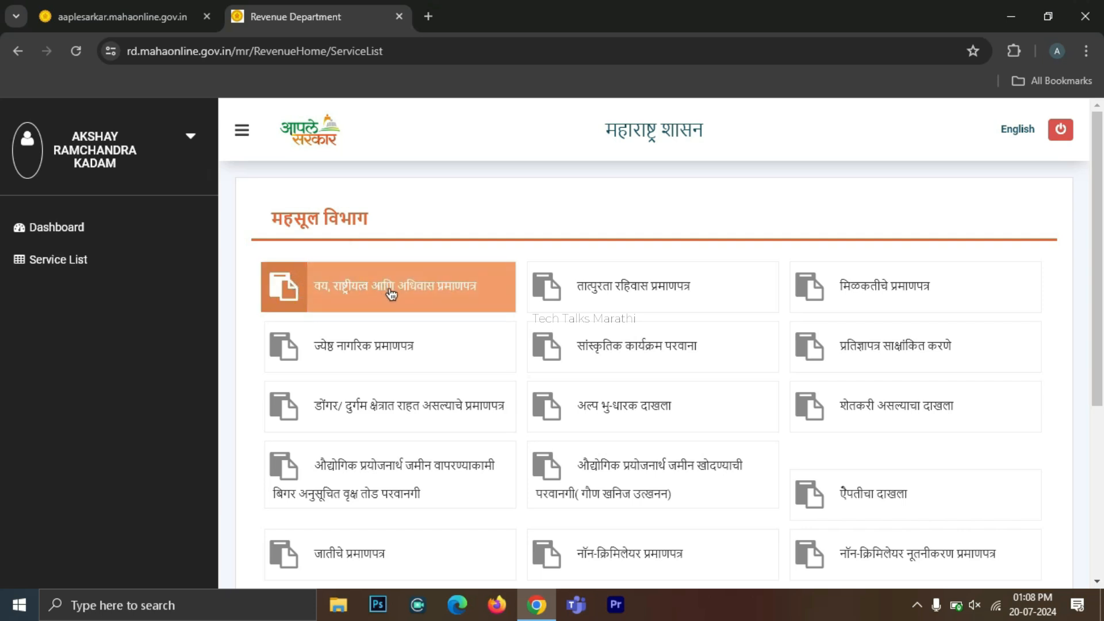
pyautogui.click(379, 302)
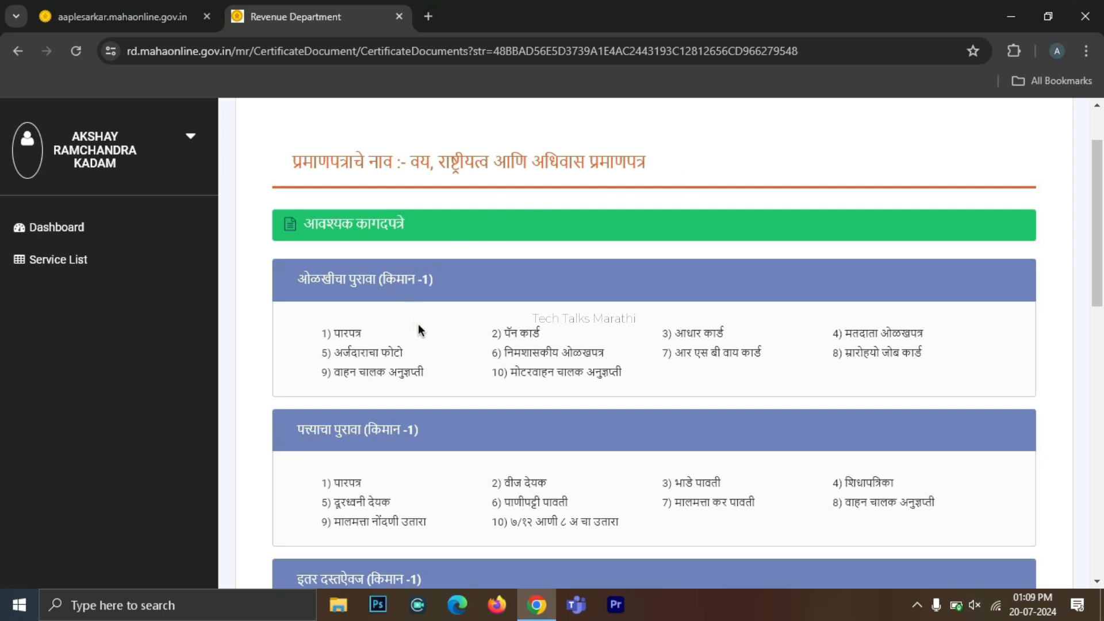
pyautogui.scroll(-2, 419, 331)
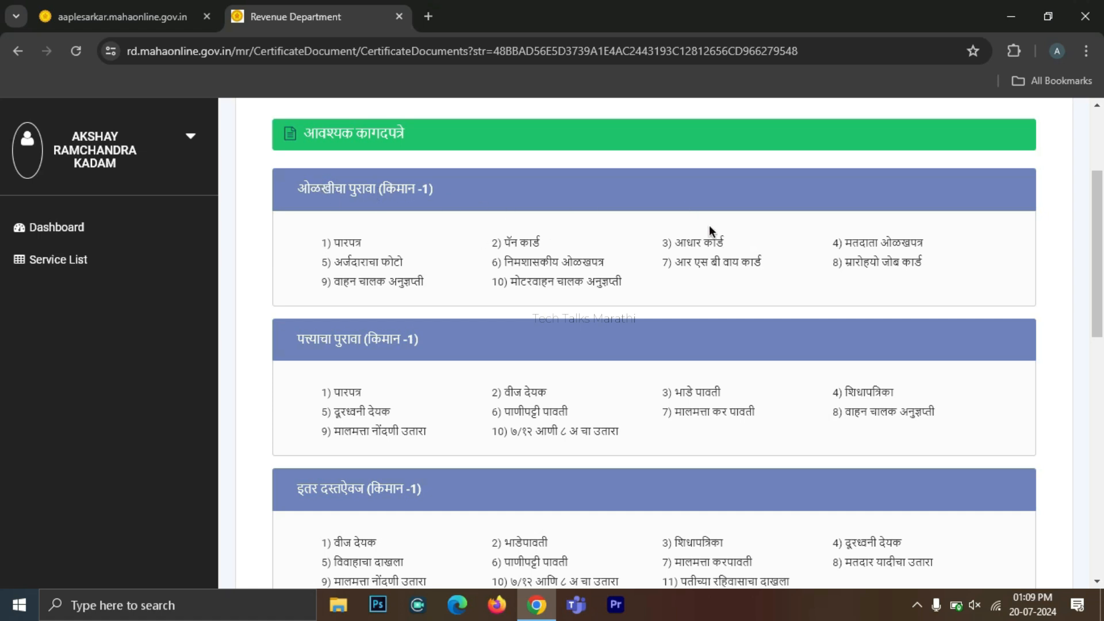
pyautogui.scroll(-3, 570, 361)
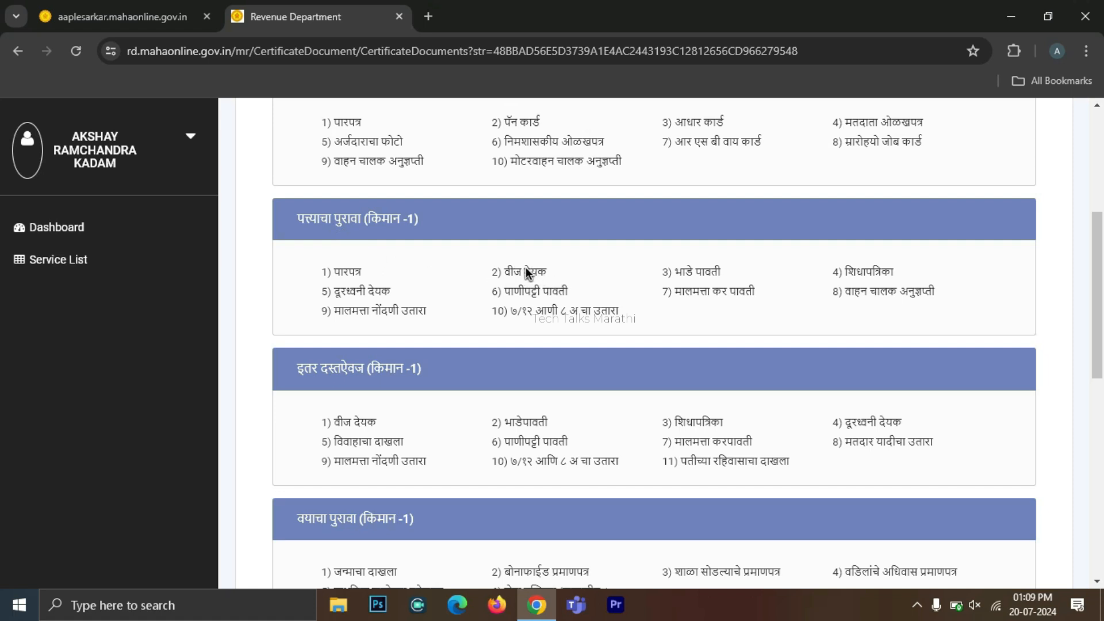
pyautogui.doubleClick(870, 273)
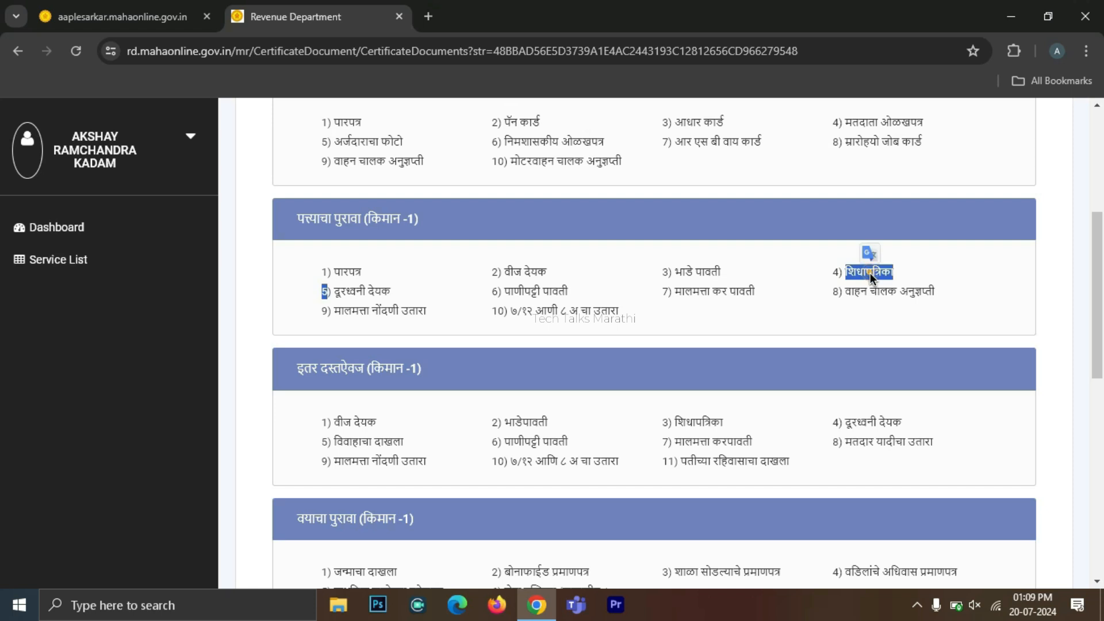
pyautogui.click(725, 278)
pyautogui.scroll(-3, 726, 278)
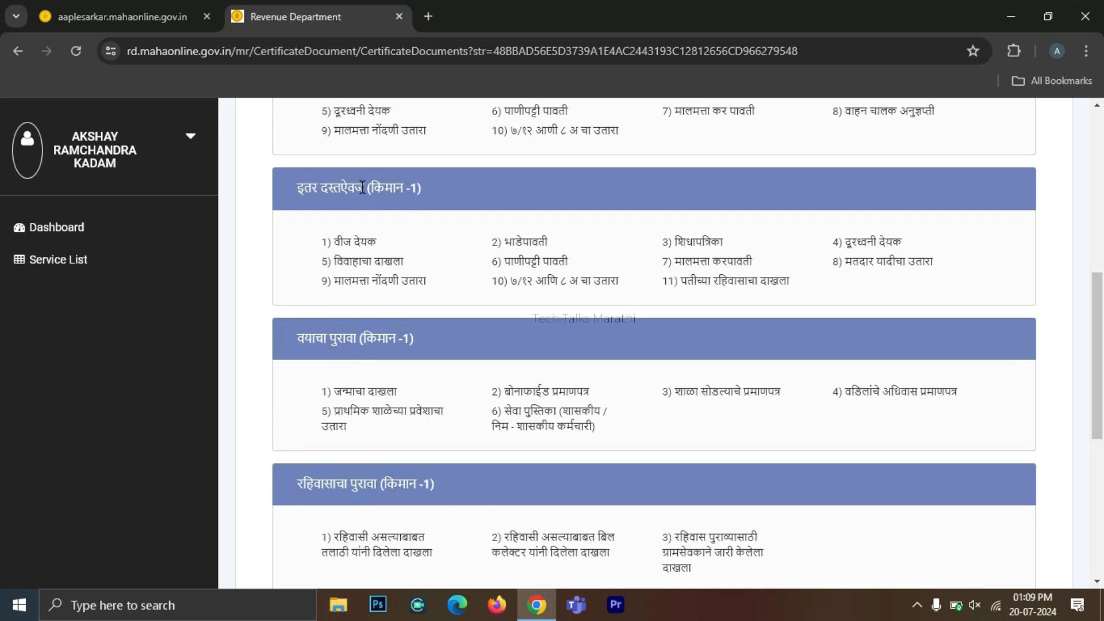
pyautogui.moveTo(295, 195); pyautogui.dragTo(384, 195)
pyautogui.moveTo(547, 195); pyautogui.dragTo(478, 277)
pyautogui.click(477, 277)
pyautogui.doubleClick(361, 240)
pyautogui.click(418, 241)
pyautogui.scroll(-1, 647, 273)
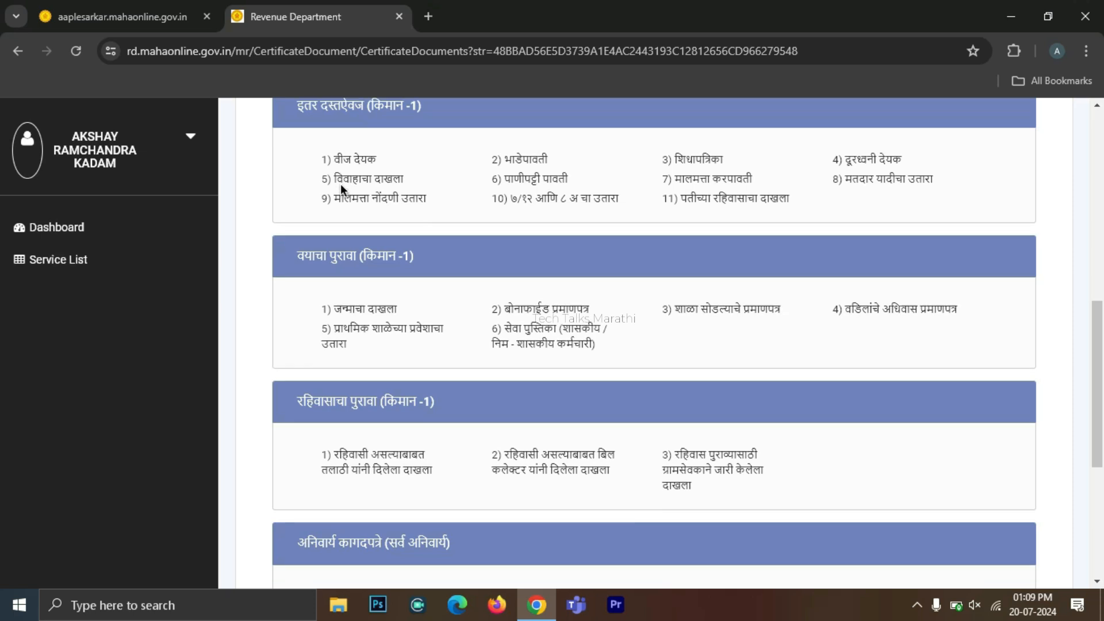
pyautogui.scroll(-1, 342, 184)
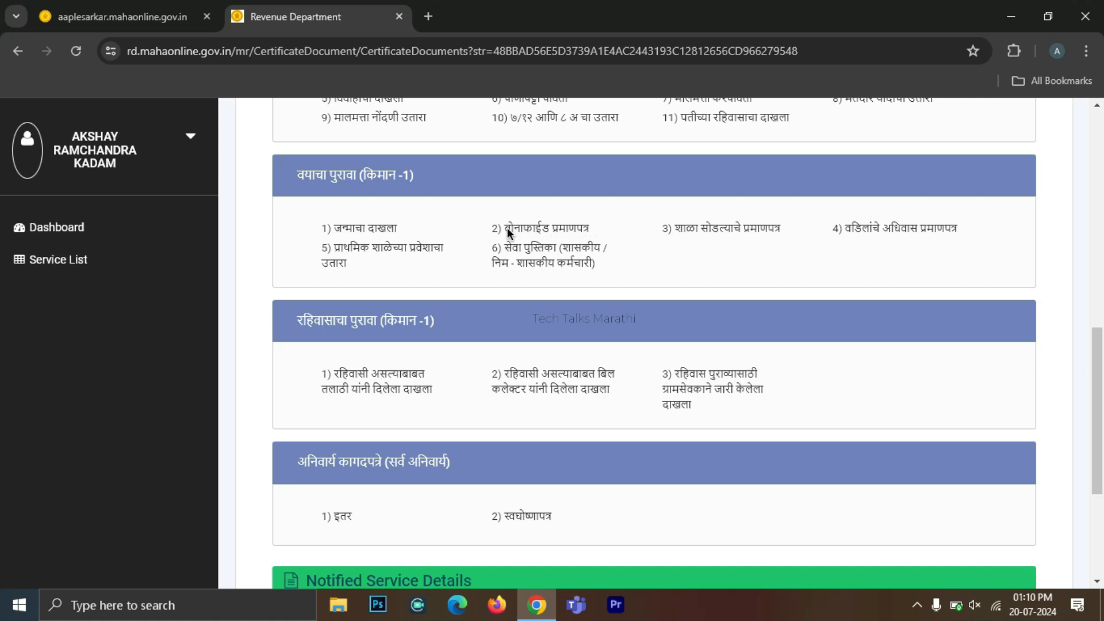
# Review the required-documents list, then proceed with पुढे जा to the application form.
pyautogui.doubleClick(692, 229)
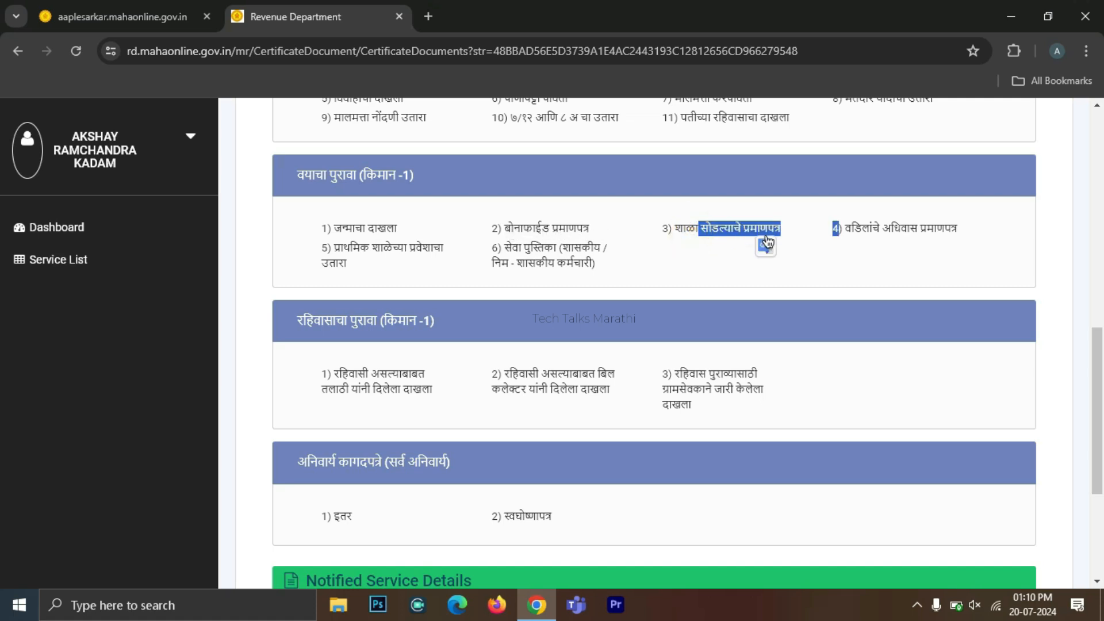
pyautogui.click(707, 261)
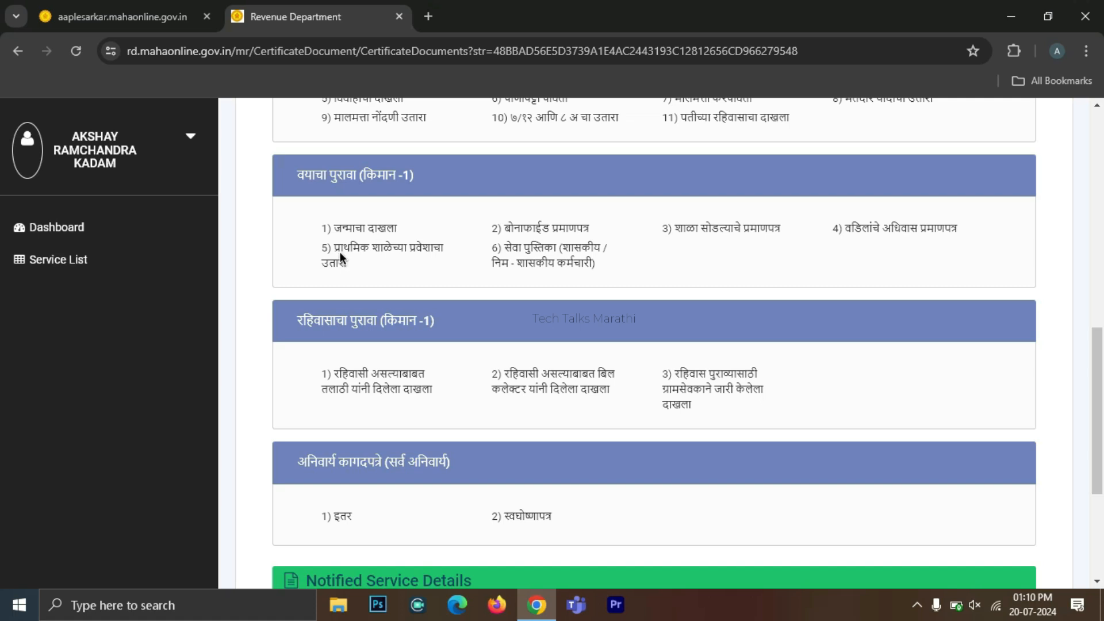
pyautogui.scroll(-2, 524, 249)
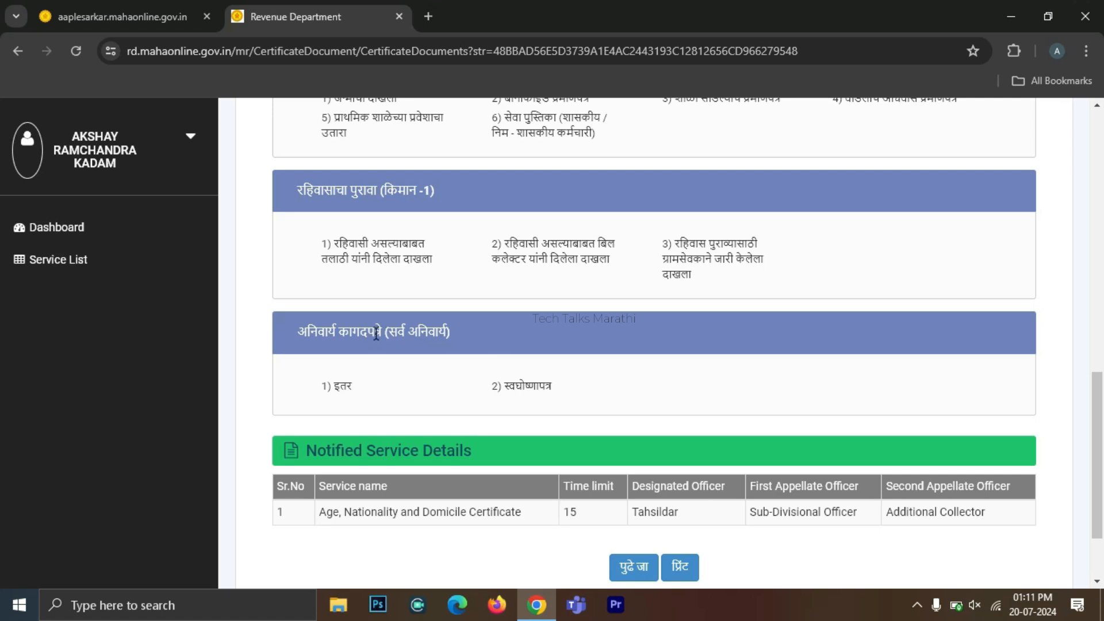
pyautogui.click(640, 567)
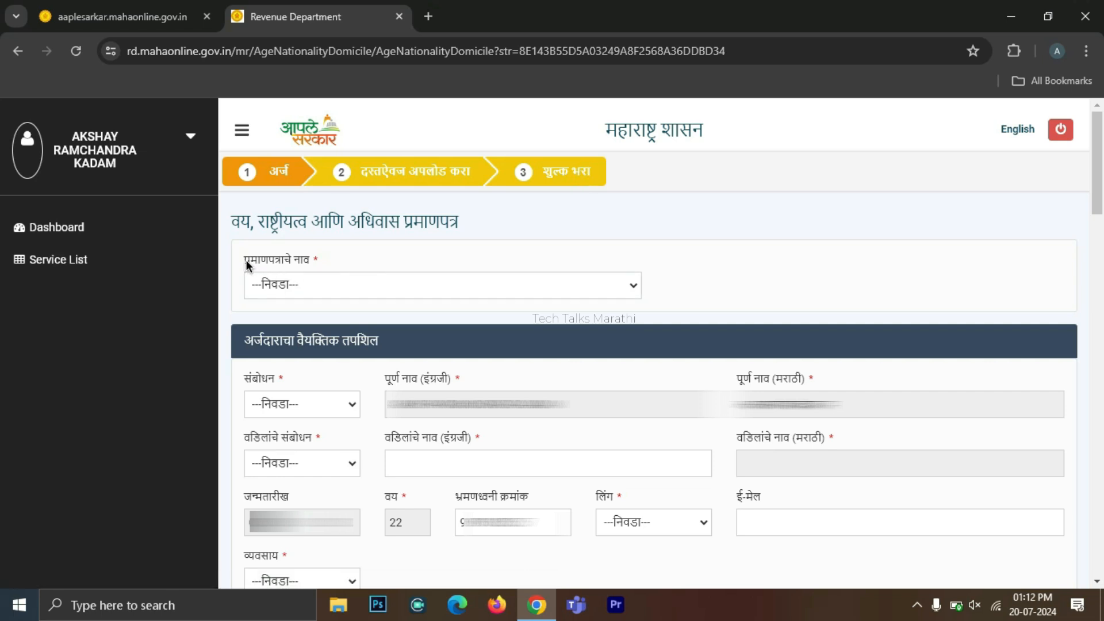
# Select वय राष्ट्रीयत्व आणि अधिवास प्रमाणपत्र as the certificate name.
pyautogui.click(328, 285)
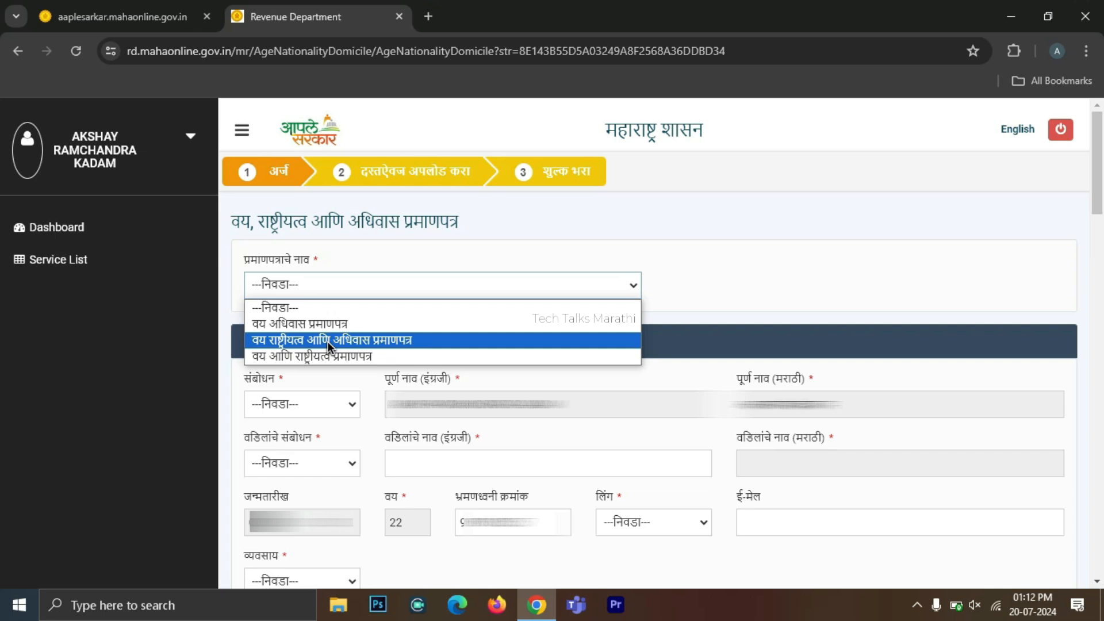
pyautogui.click(391, 343)
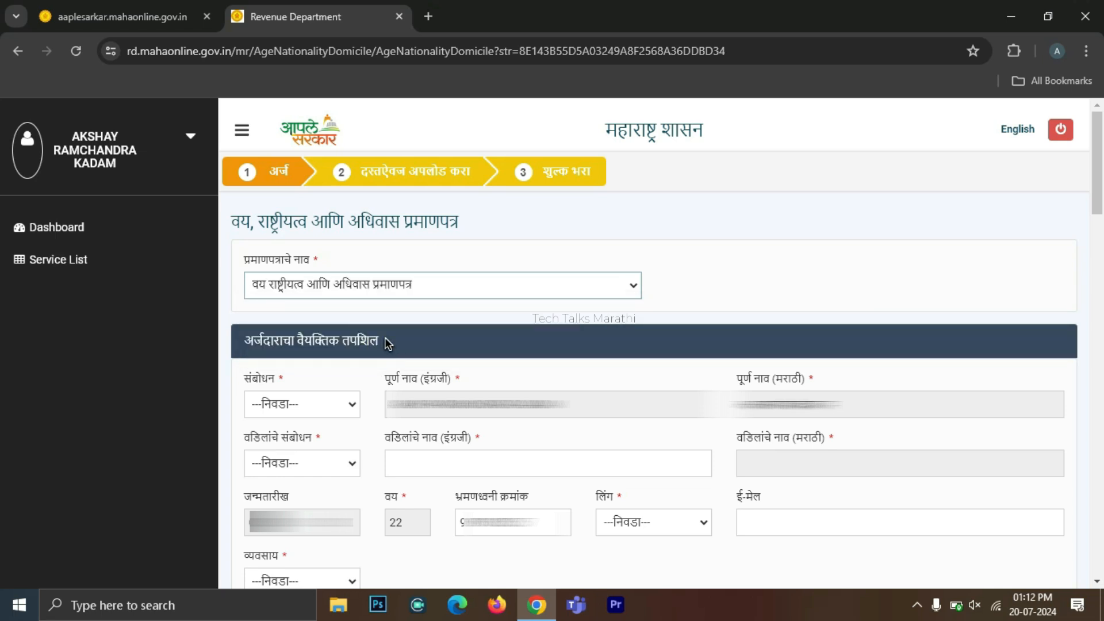
pyautogui.scroll(-4, 385, 336)
pyautogui.moveTo(244, 133); pyautogui.dragTo(388, 125)
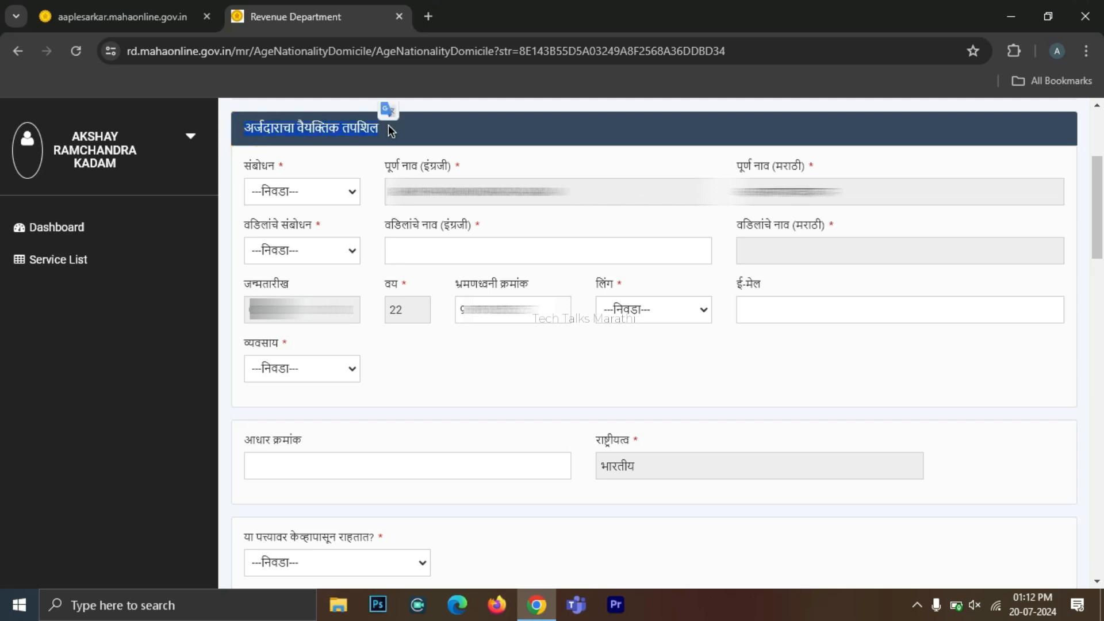
pyautogui.click(728, 373)
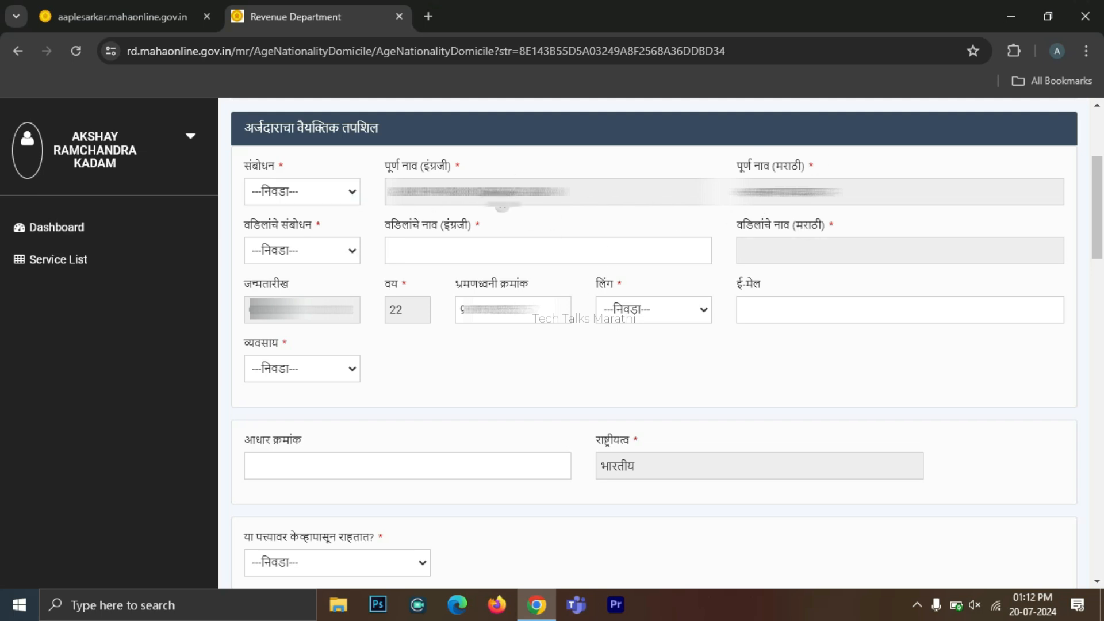
# Set both the applicant's and father's salutations to श्री. and enter the father's English name.
pyautogui.click(283, 192)
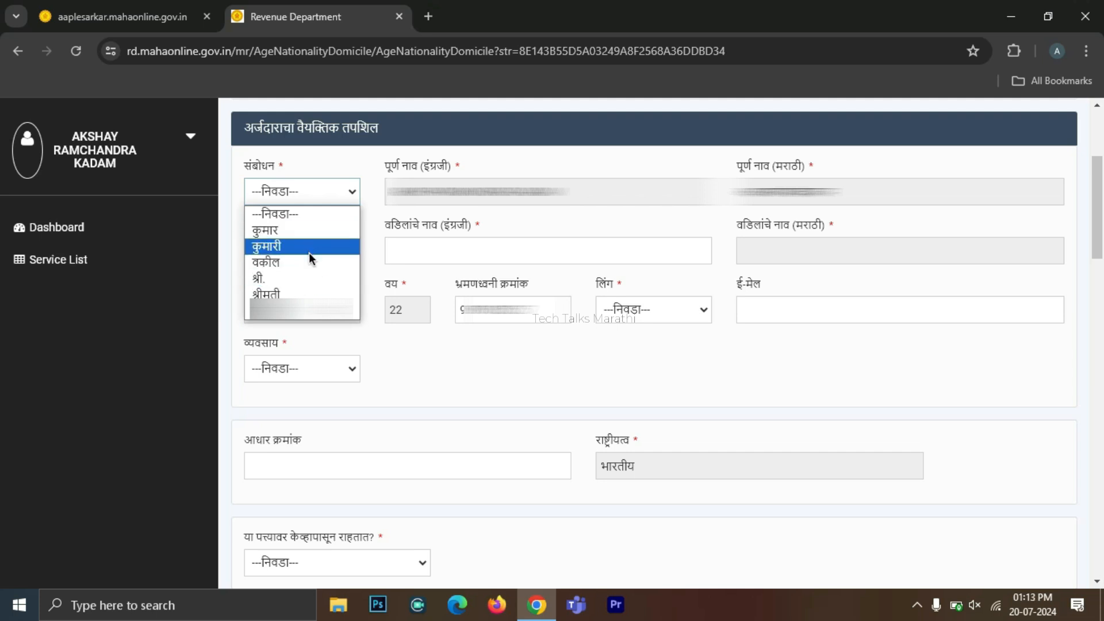
pyautogui.click(291, 281)
pyautogui.click(271, 252)
pyautogui.click(271, 289)
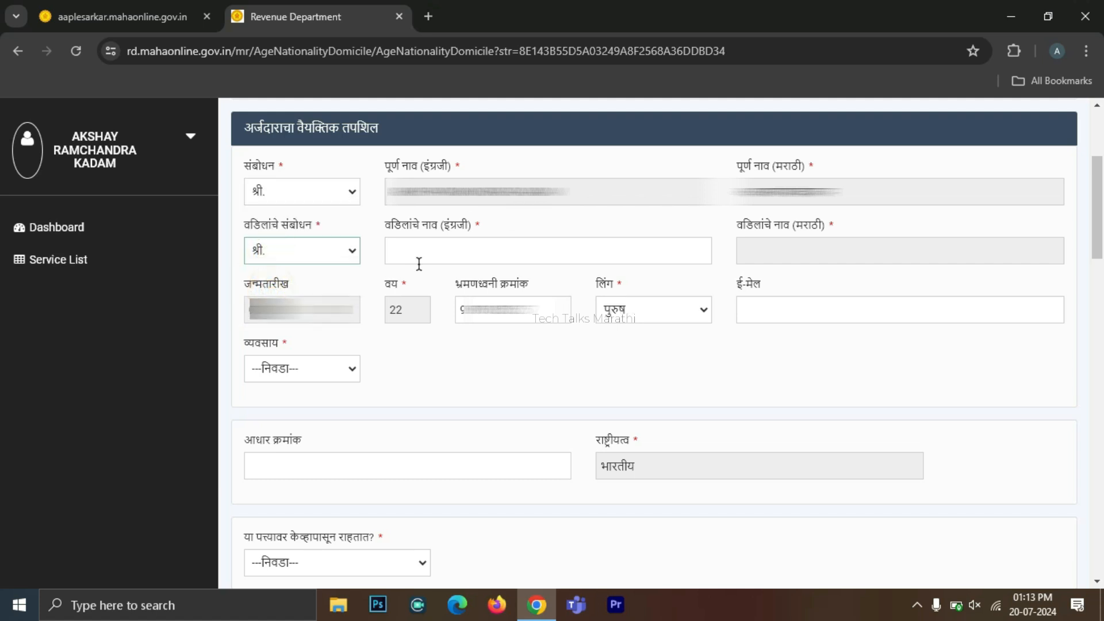
pyautogui.click(449, 257)
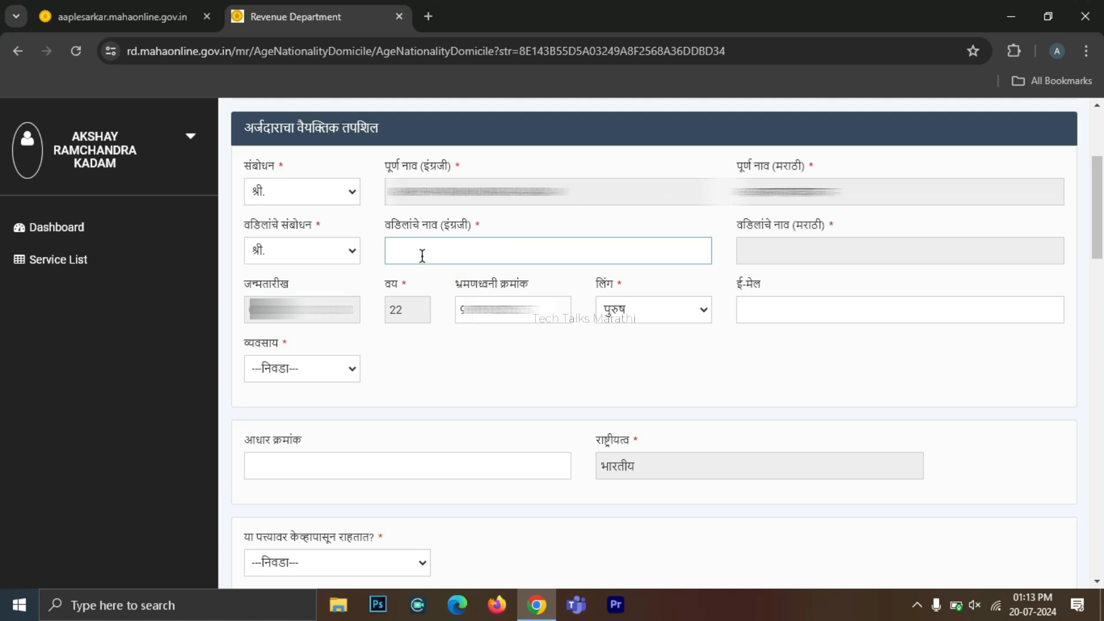
pyautogui.click(456, 247)
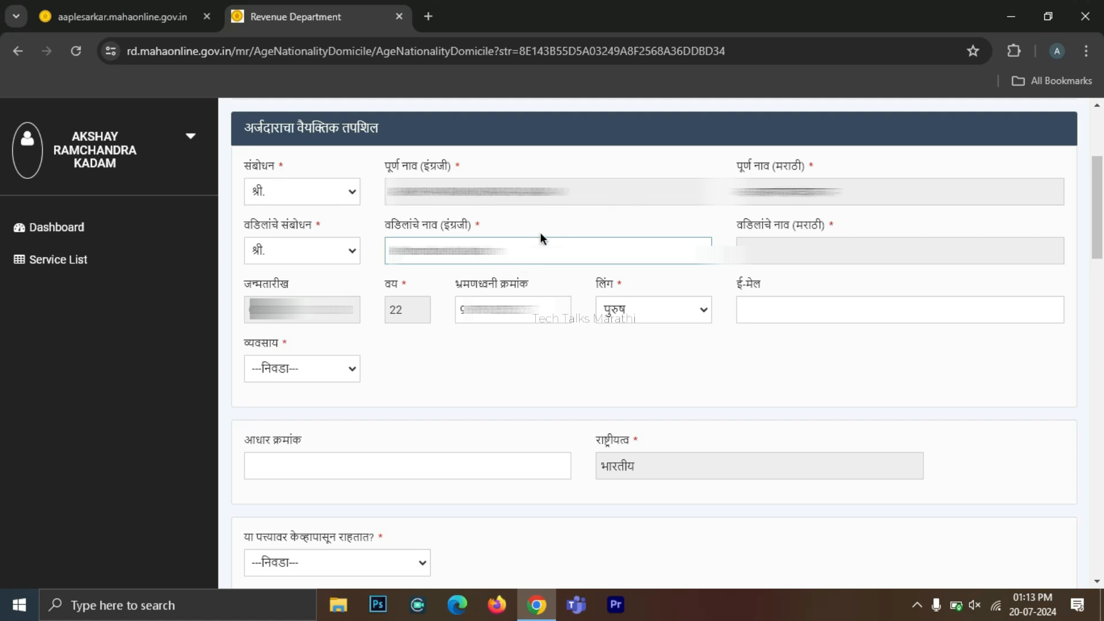
pyautogui.click(721, 231)
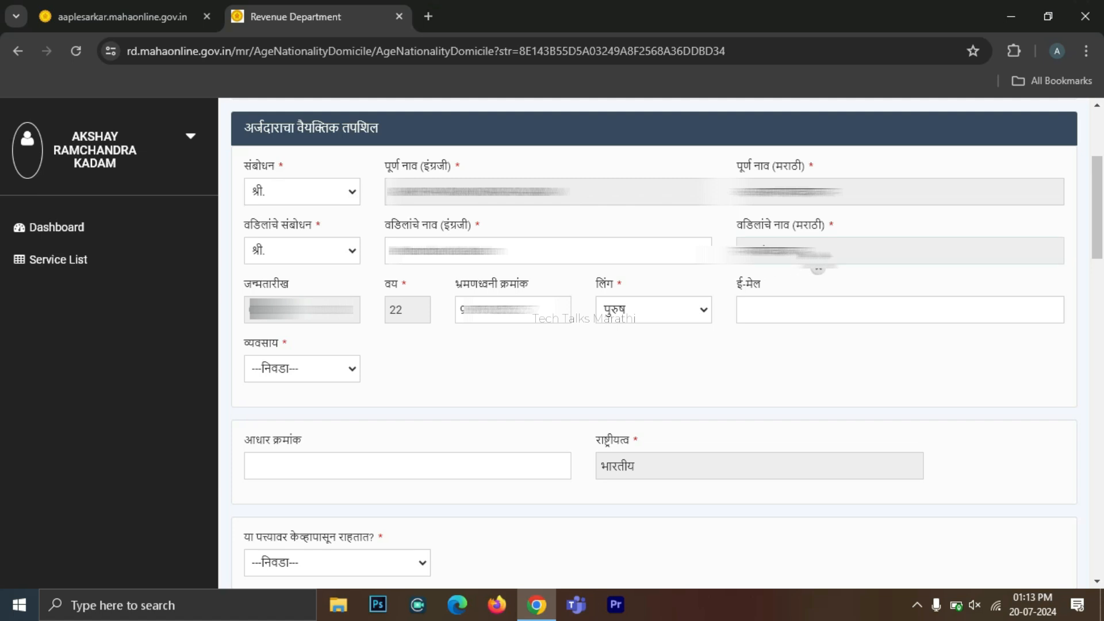
# Pick the applicant's occupation from the व्यवसाय dropdown, then move to the Aadhaar number field.
pyautogui.click(308, 369)
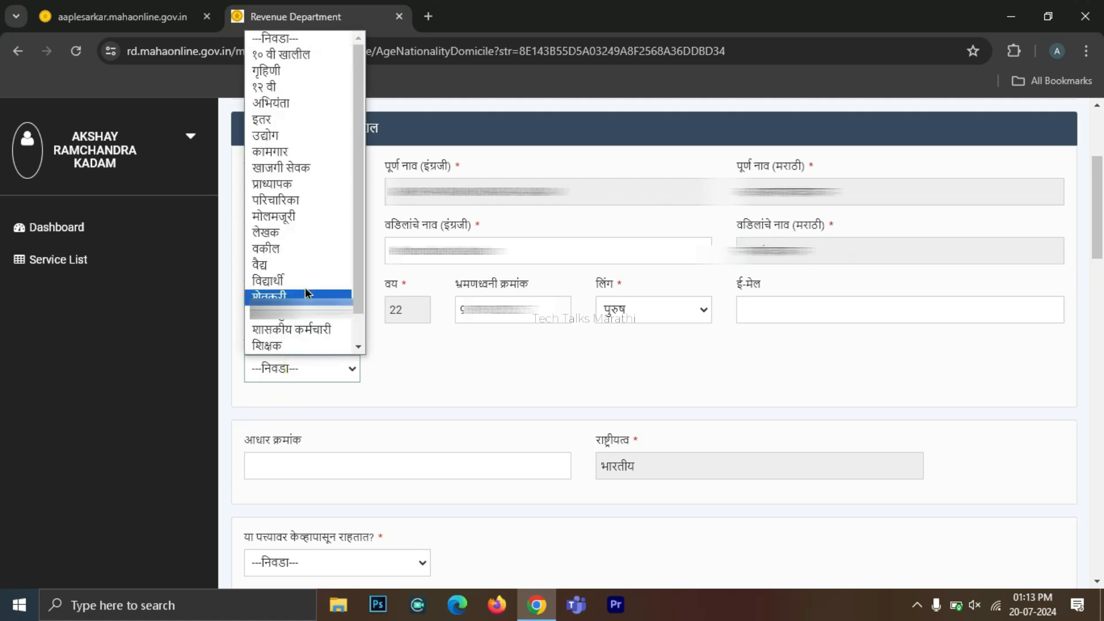
pyautogui.scroll(-1, 304, 165)
pyautogui.scroll(1, 305, 166)
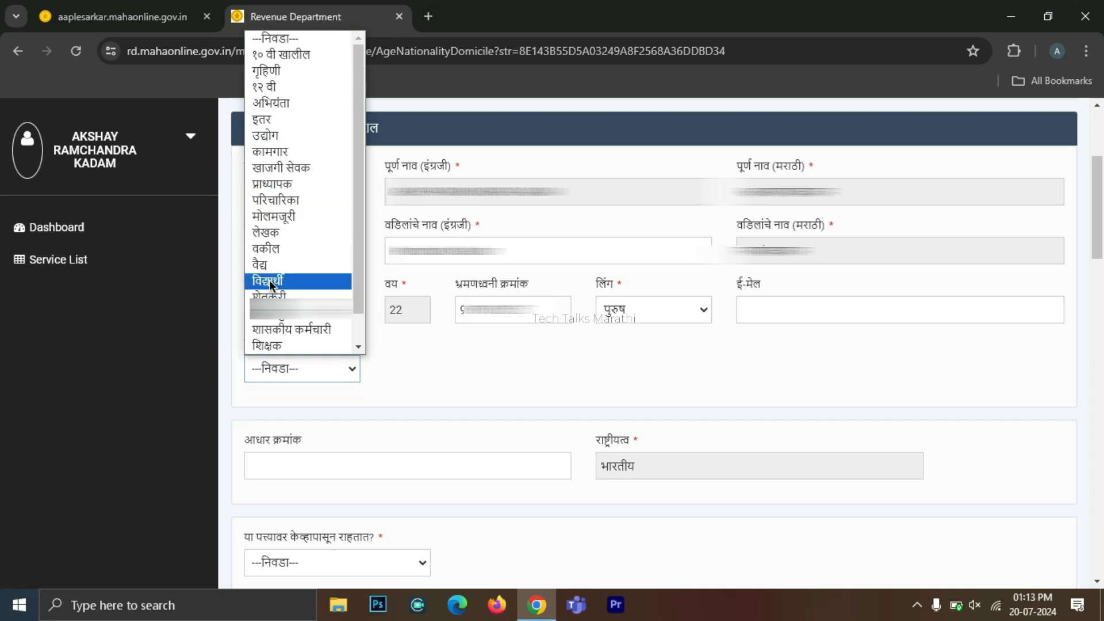
pyautogui.press('Down')
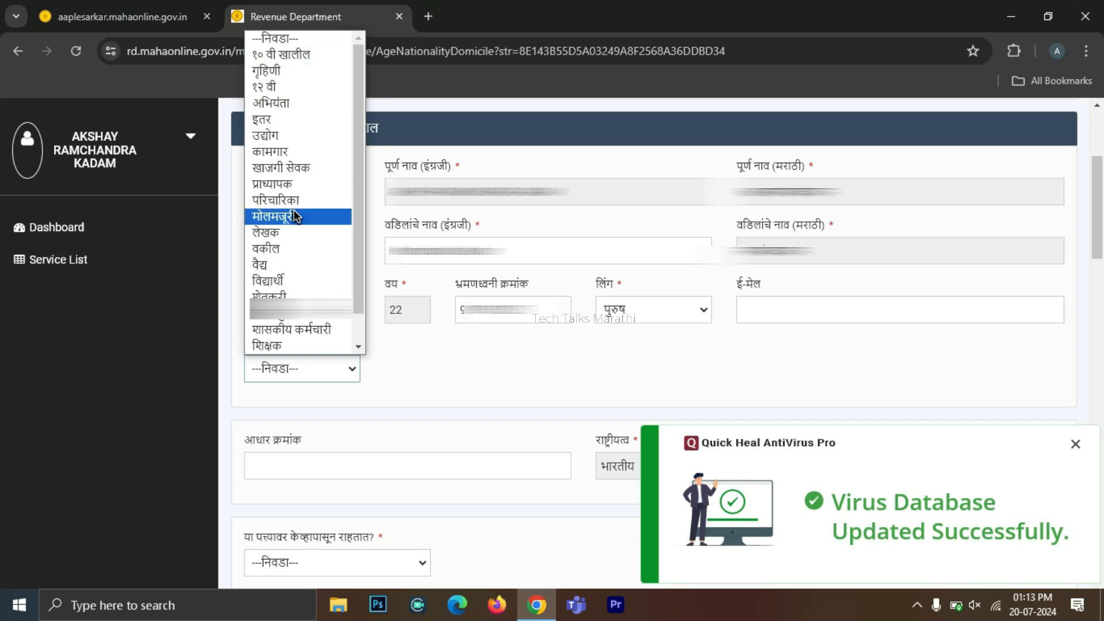
pyautogui.click(309, 72)
pyautogui.scroll(-5, 254, 192)
pyautogui.click(266, 163)
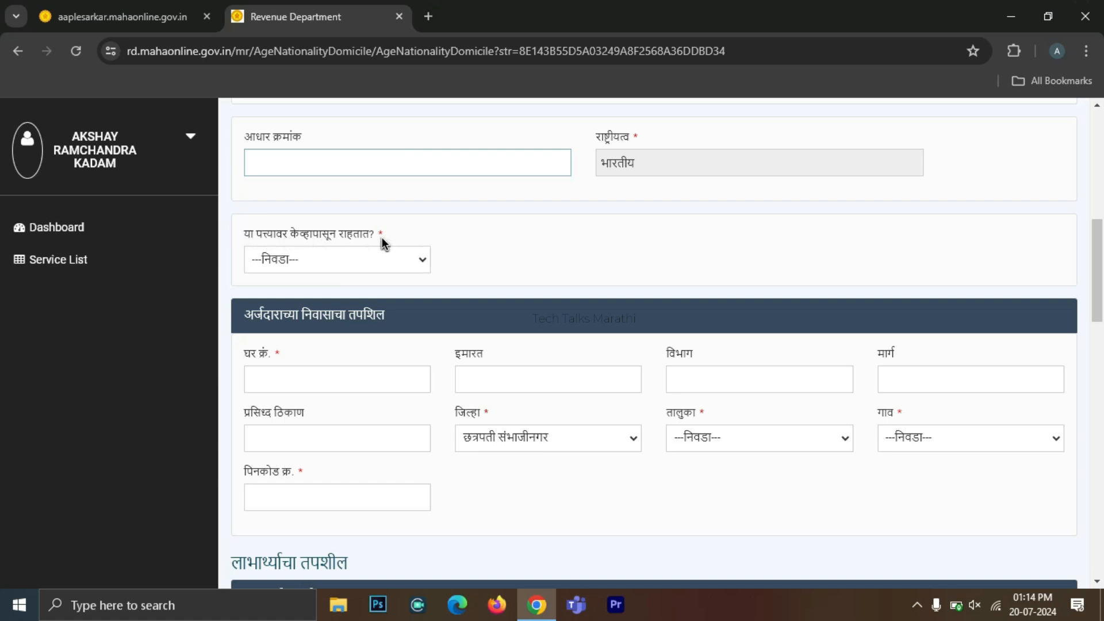
# Step through the residence-since year, house number, building, division and landmark fields without entering values.
pyautogui.click(295, 264)
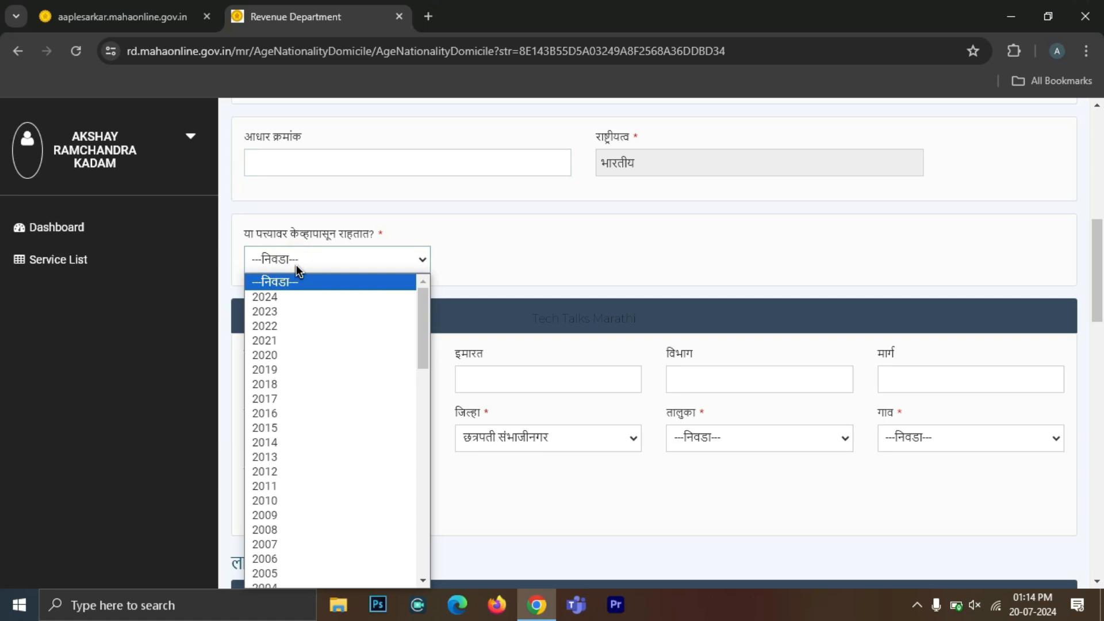
pyautogui.click(295, 264)
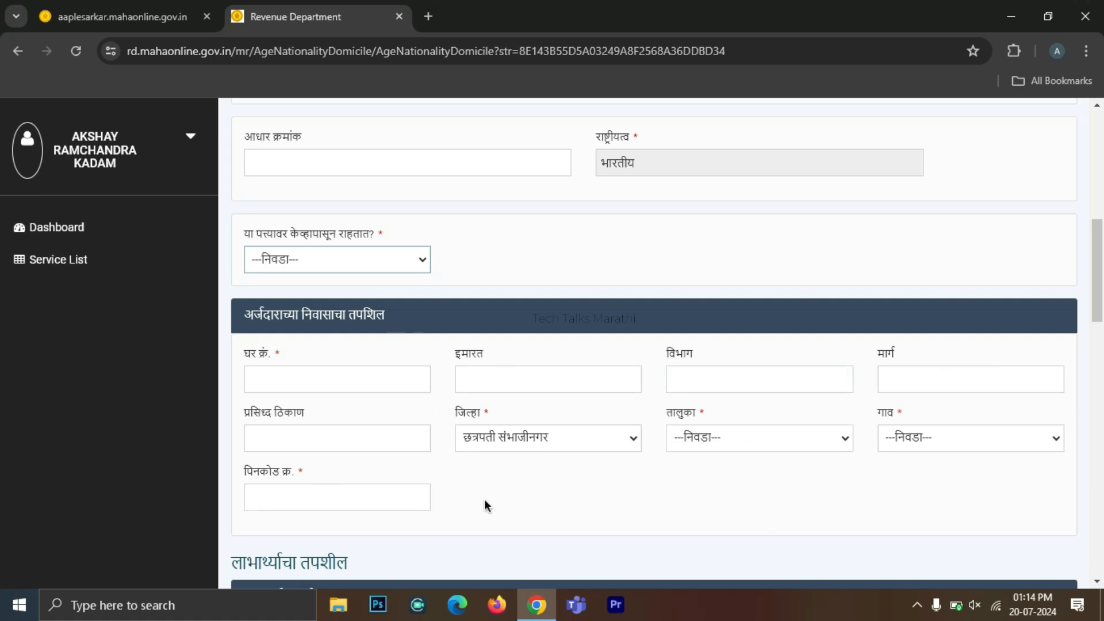
pyautogui.click(362, 261)
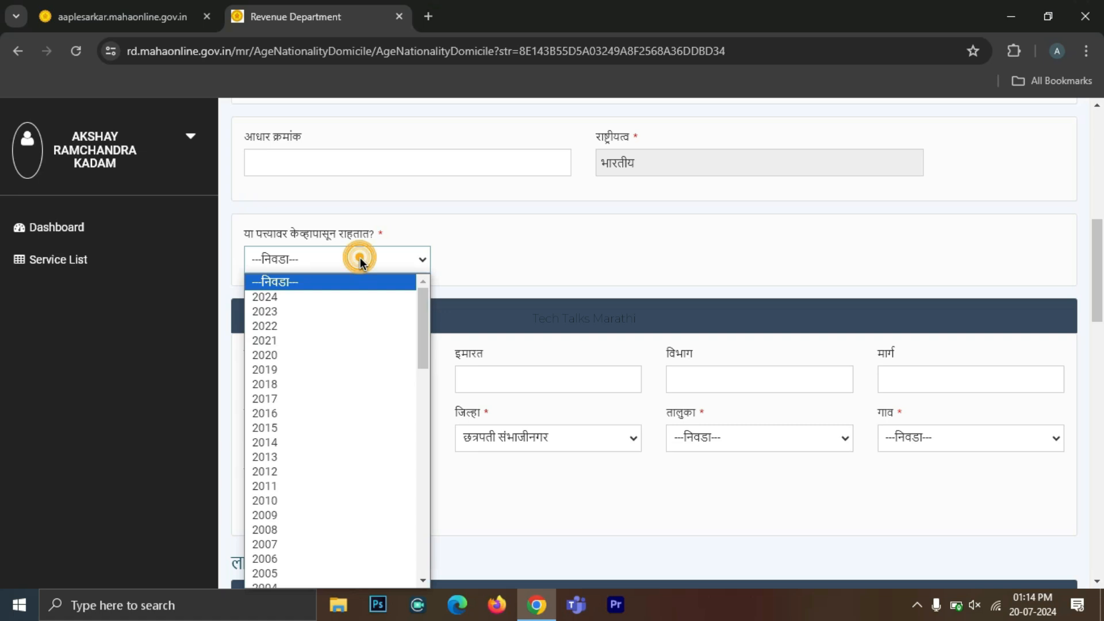
pyautogui.scroll(-1, 355, 427)
pyautogui.scroll(-2, 354, 427)
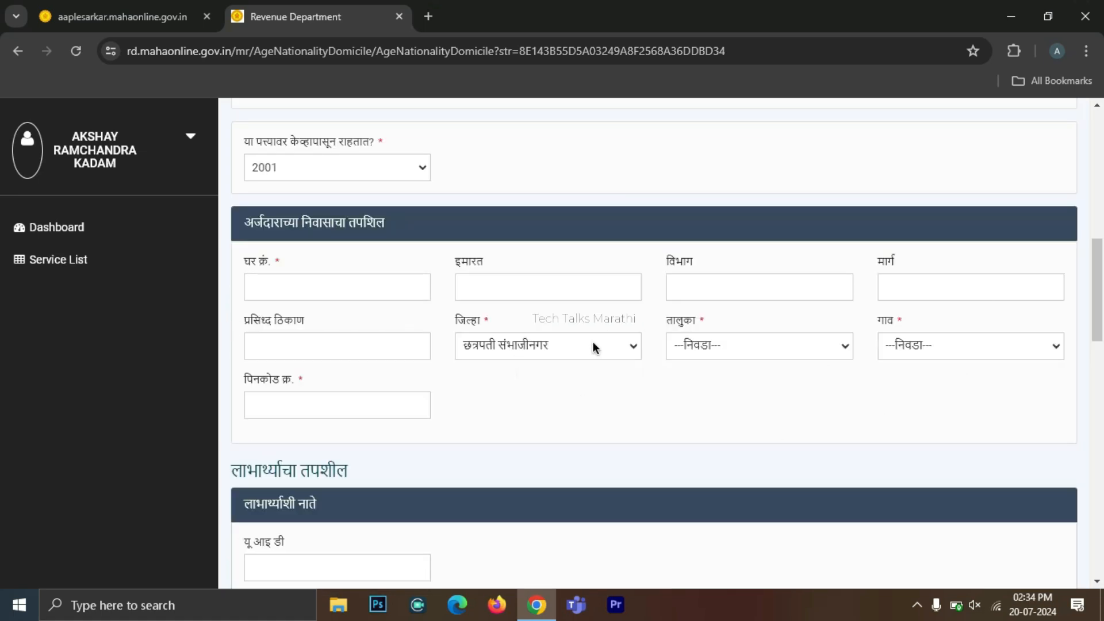
pyautogui.click(290, 285)
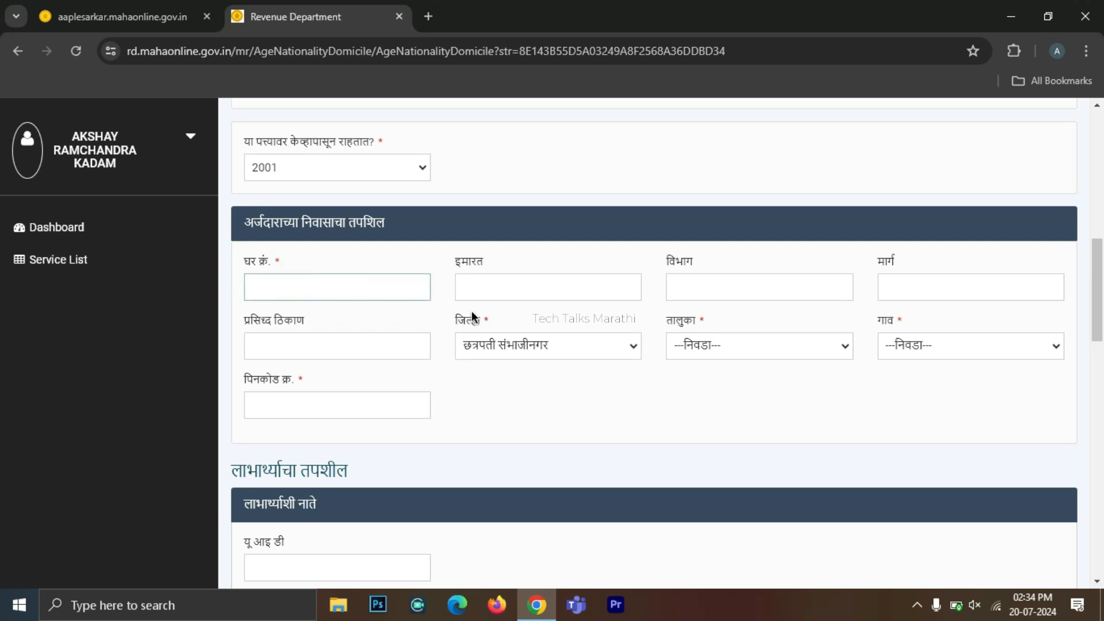
pyautogui.click(527, 287)
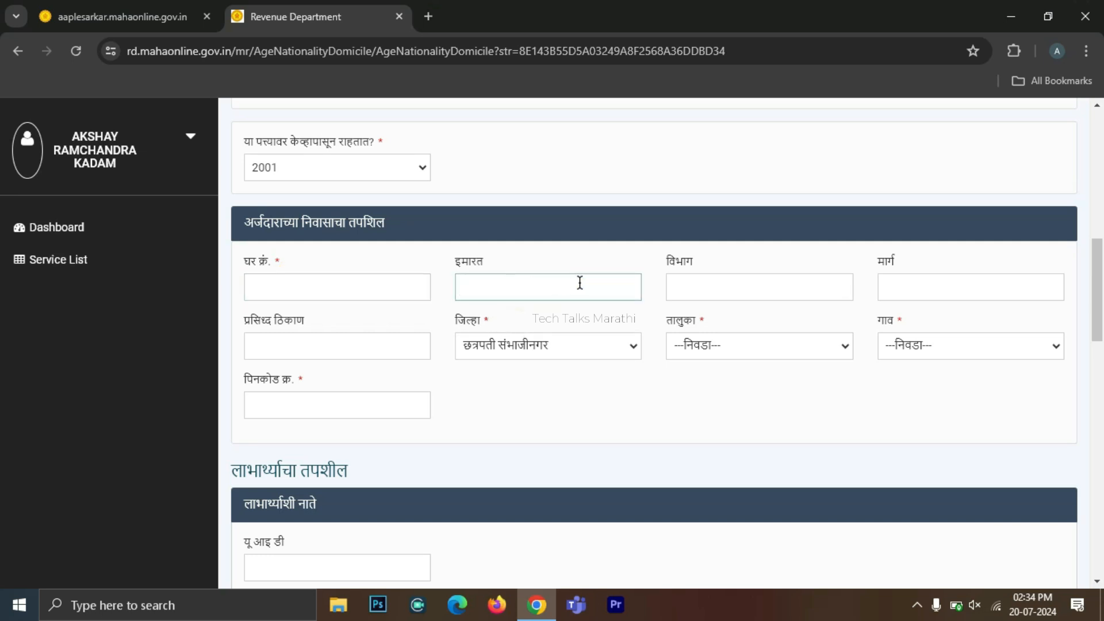
pyautogui.click(741, 288)
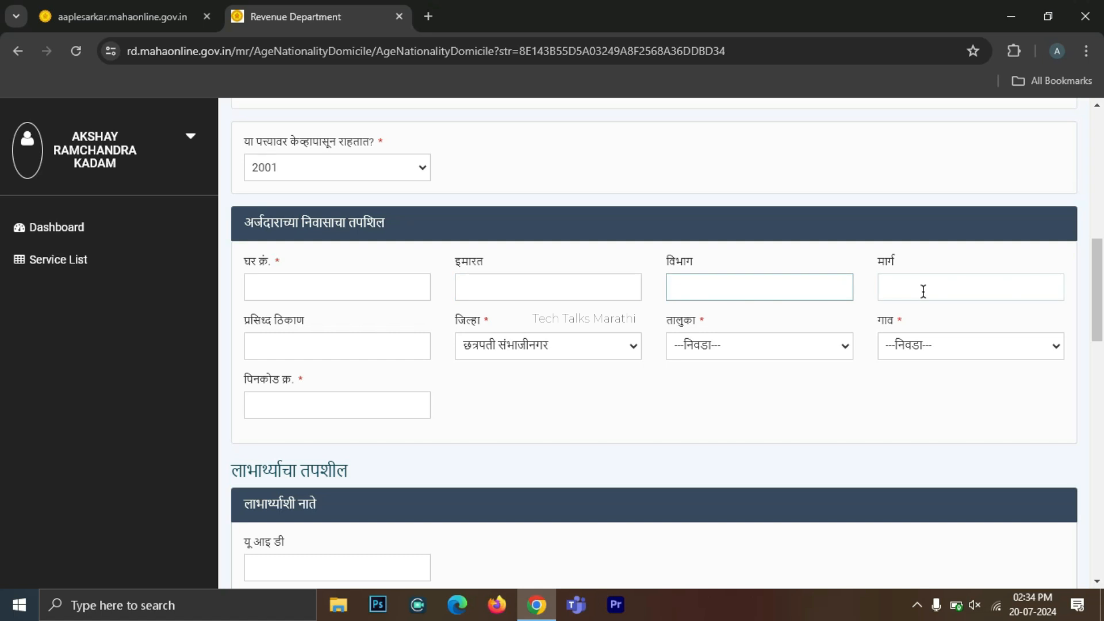
pyautogui.click(289, 348)
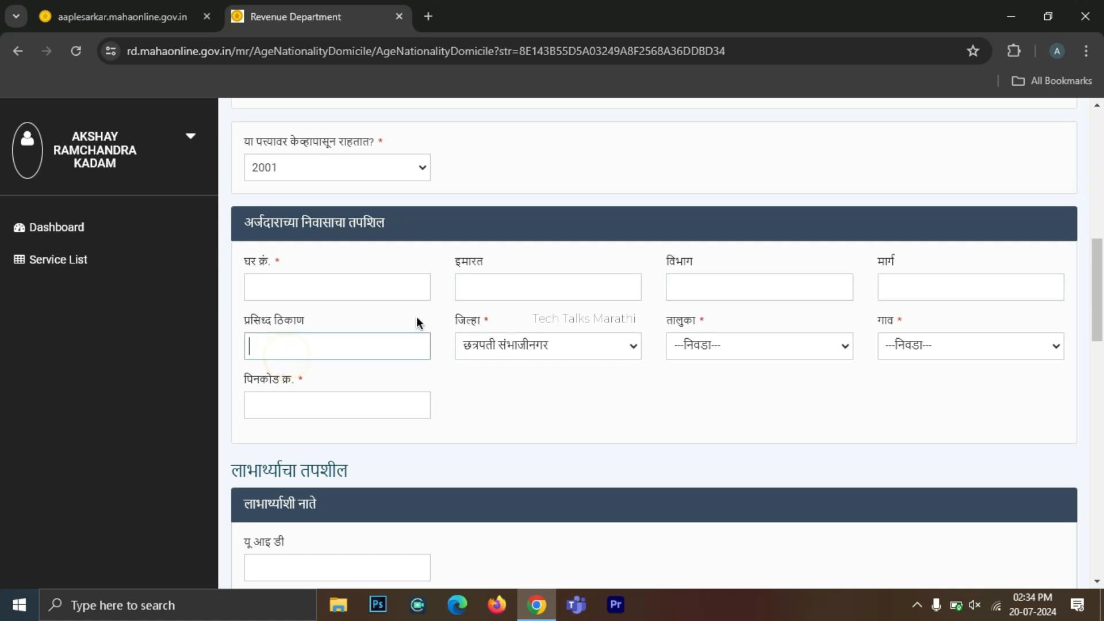
# Choose वैजापूर as the residence taluka, leaving the village unselected.
pyautogui.click(512, 344)
pyautogui.click(511, 344)
pyautogui.click(723, 346)
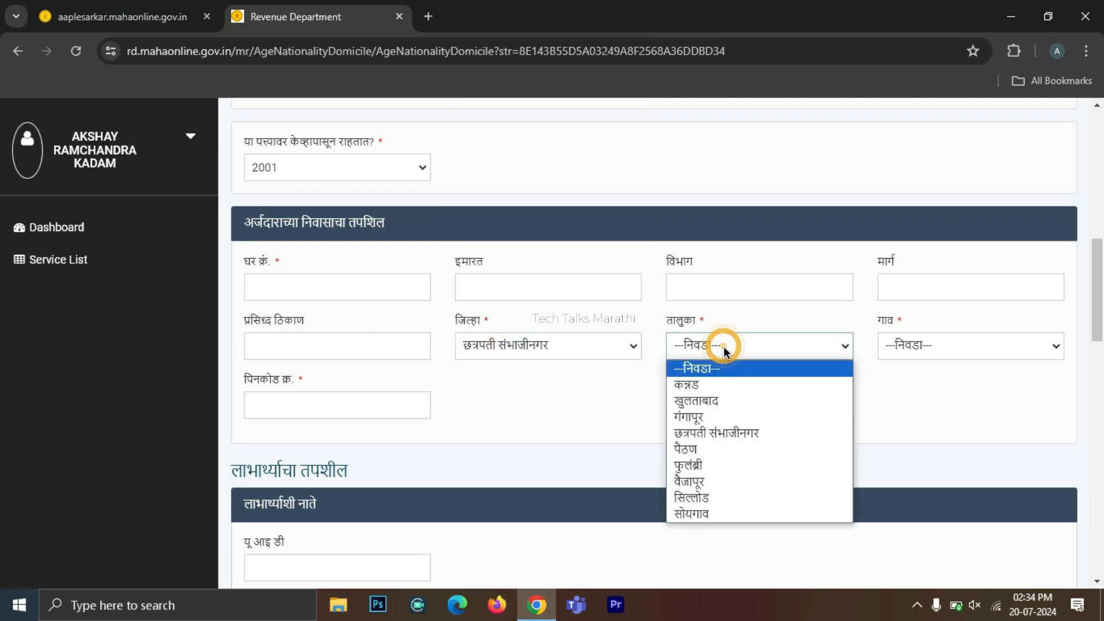
pyautogui.click(709, 480)
pyautogui.click(953, 342)
pyautogui.click(953, 342)
pyautogui.click(349, 408)
# Set the current-address year to 2001 and the Maharashtra residence period to 22 years.
pyautogui.scroll(-6, 365, 398)
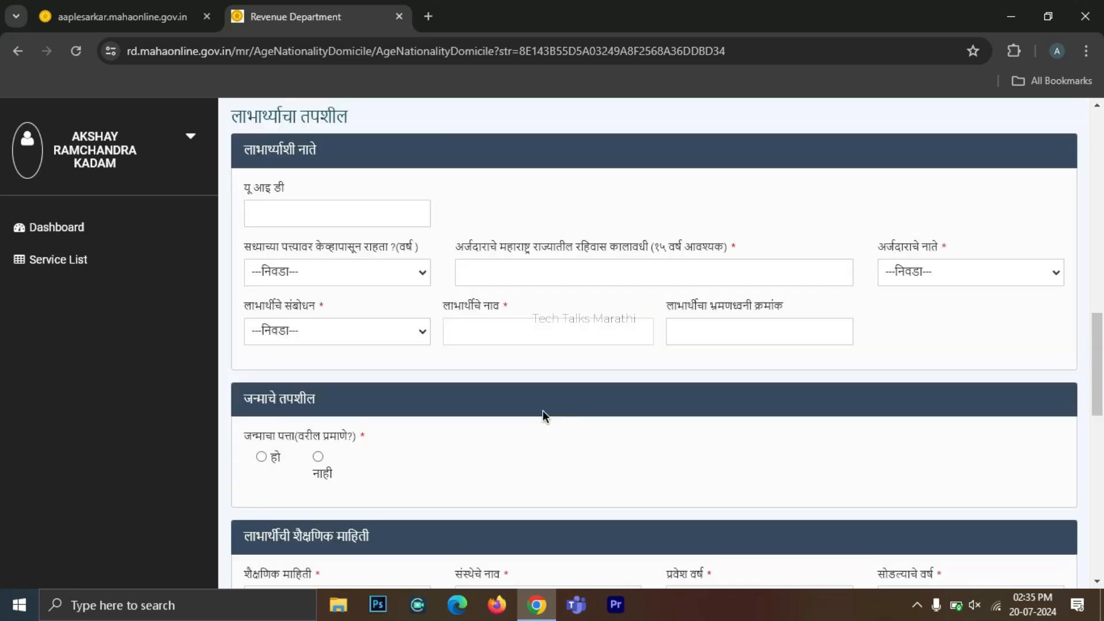
pyautogui.scroll(1, 414, 310)
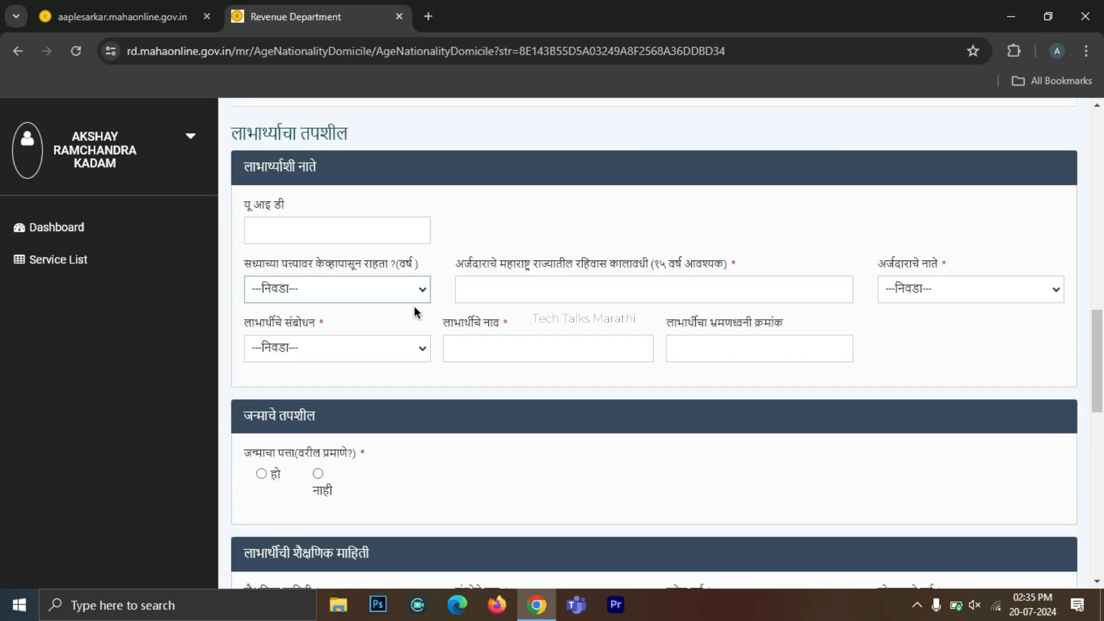
pyautogui.click(328, 294)
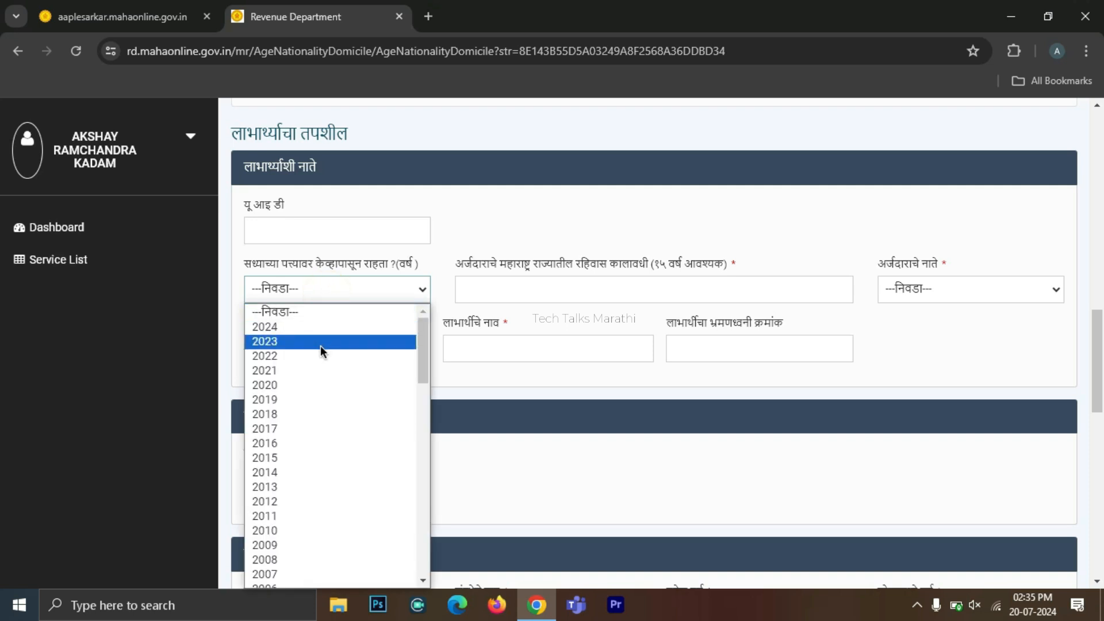
pyautogui.scroll(-3, 313, 480)
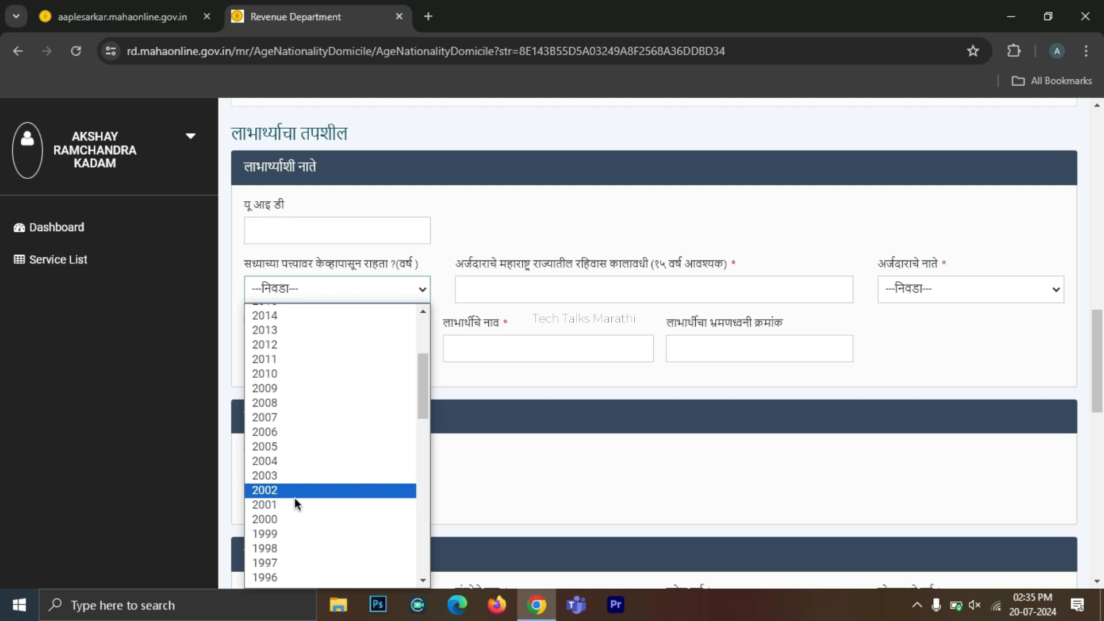
pyautogui.click(288, 504)
pyautogui.click(461, 264)
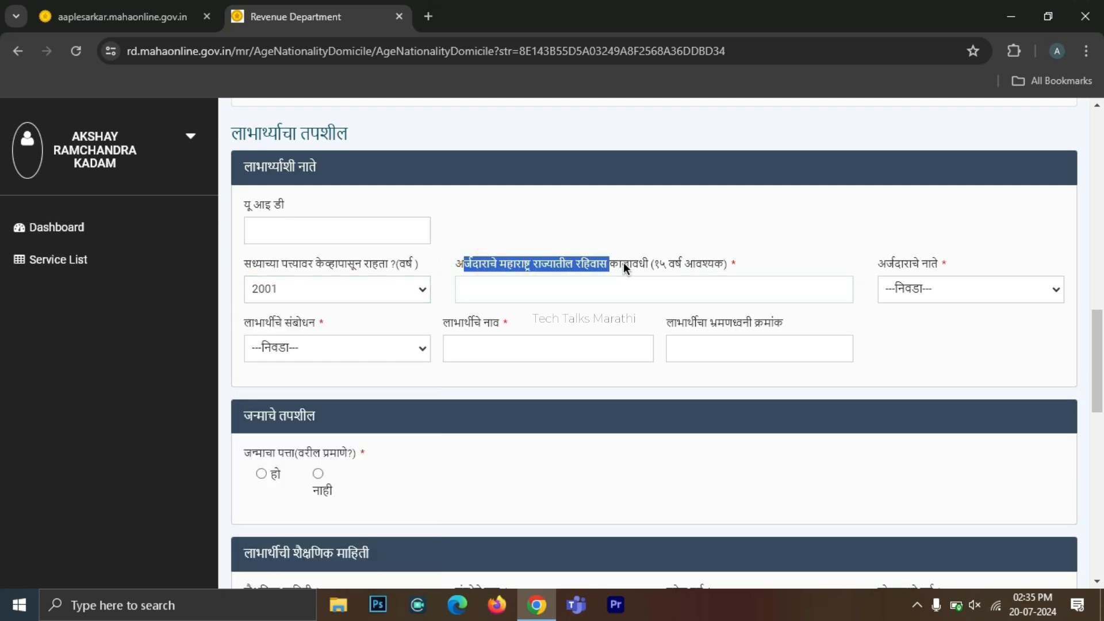
pyautogui.click(550, 269)
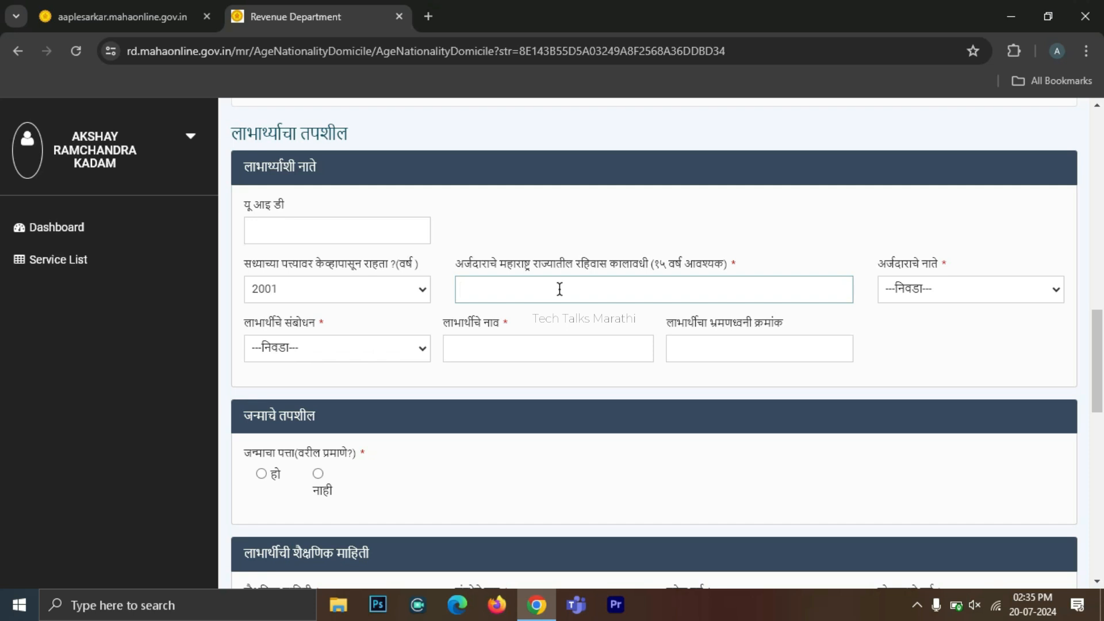
pyautogui.click(529, 290)
pyautogui.write('22')
# Set the applicant relationship (अर्जदाराचे नाते) to स्वतः.
pyautogui.click(917, 287)
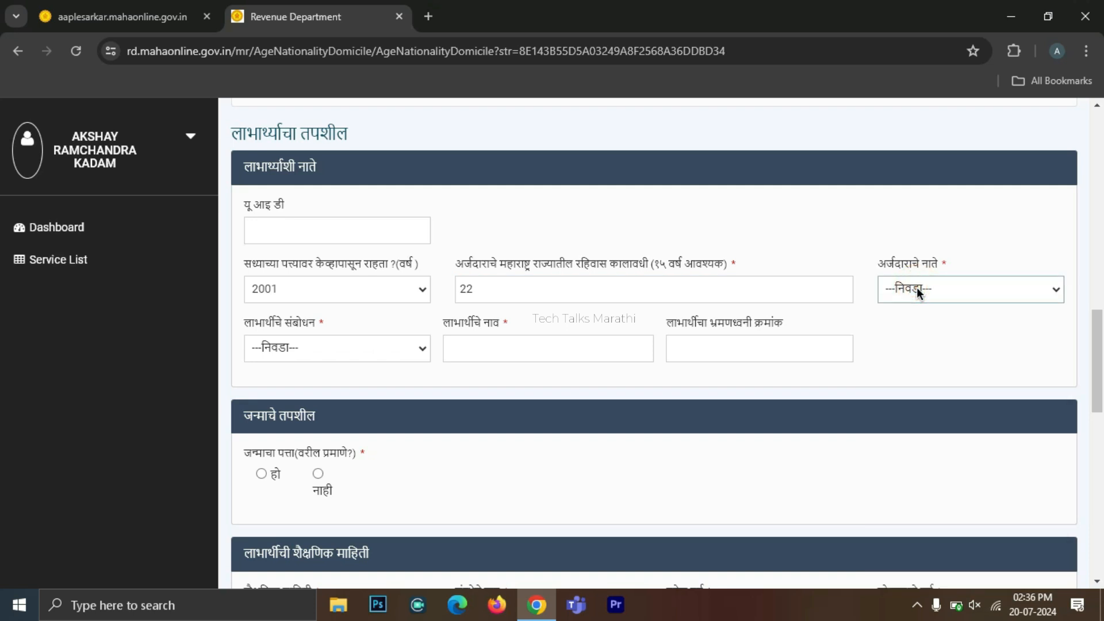
pyautogui.scroll(-2, 949, 461)
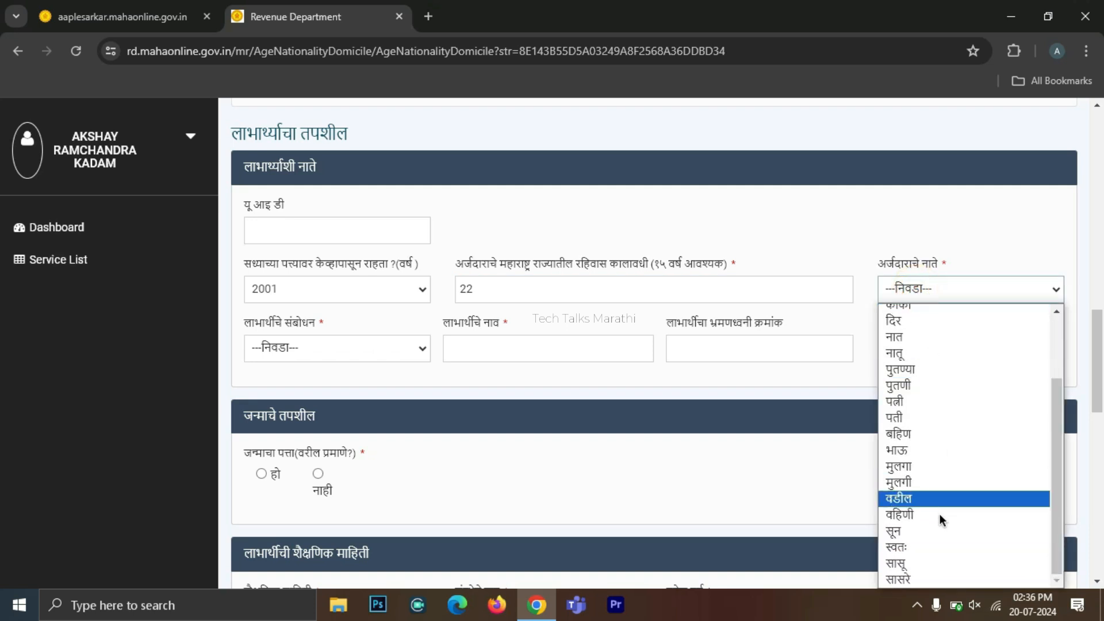
pyautogui.click(912, 549)
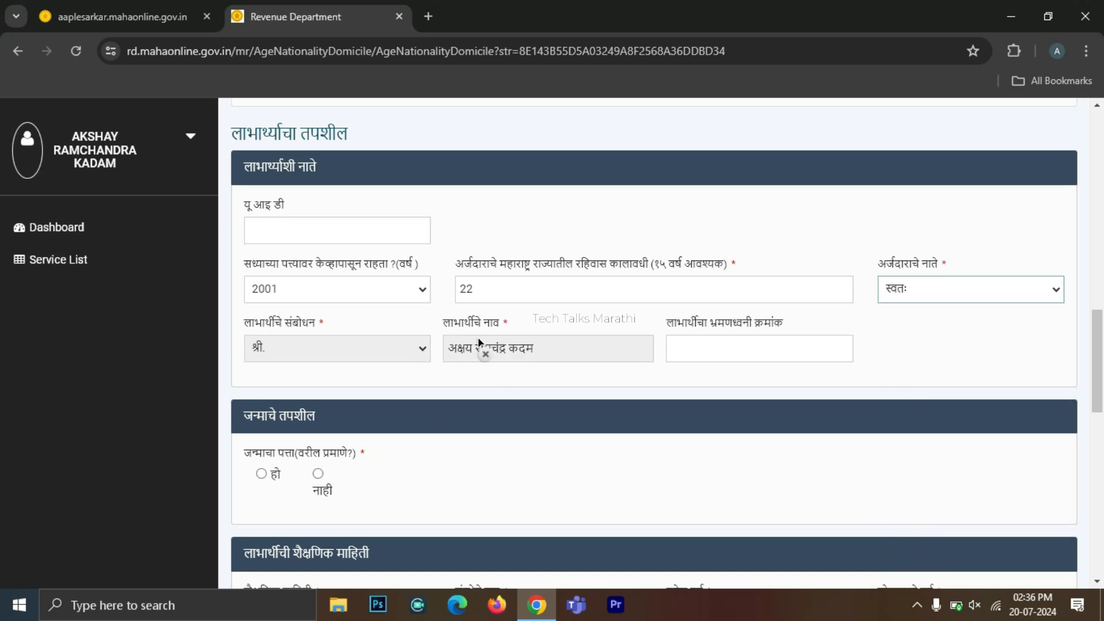
pyautogui.scroll(-5, 734, 342)
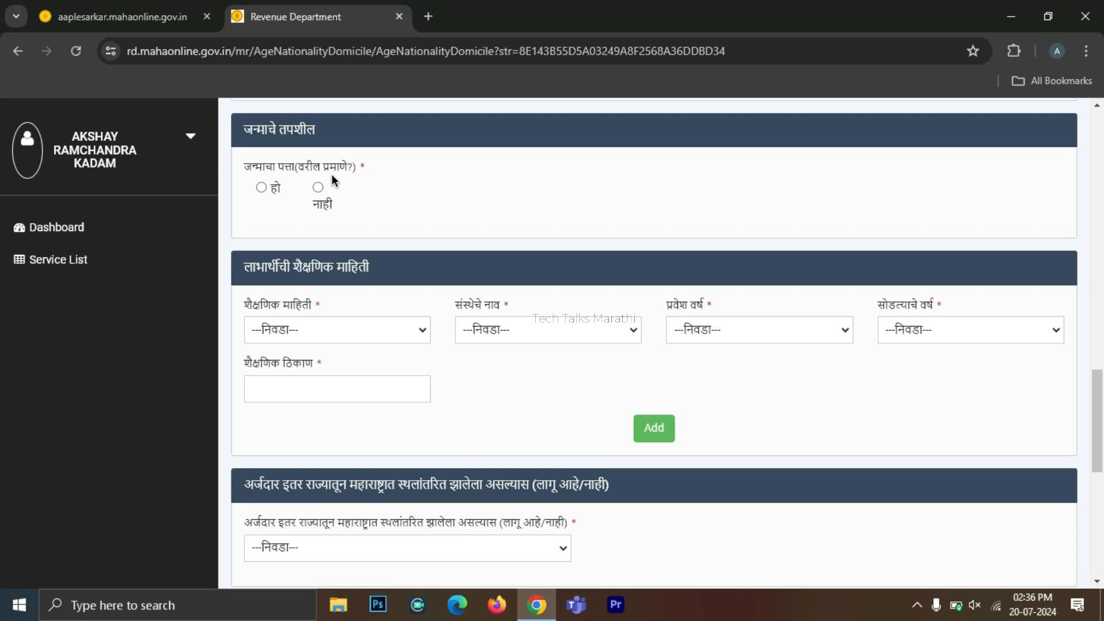
# Answer नाही to the birth-address question and choose छत्रपती संभाजीनगर as the birth district.
pyautogui.click(318, 187)
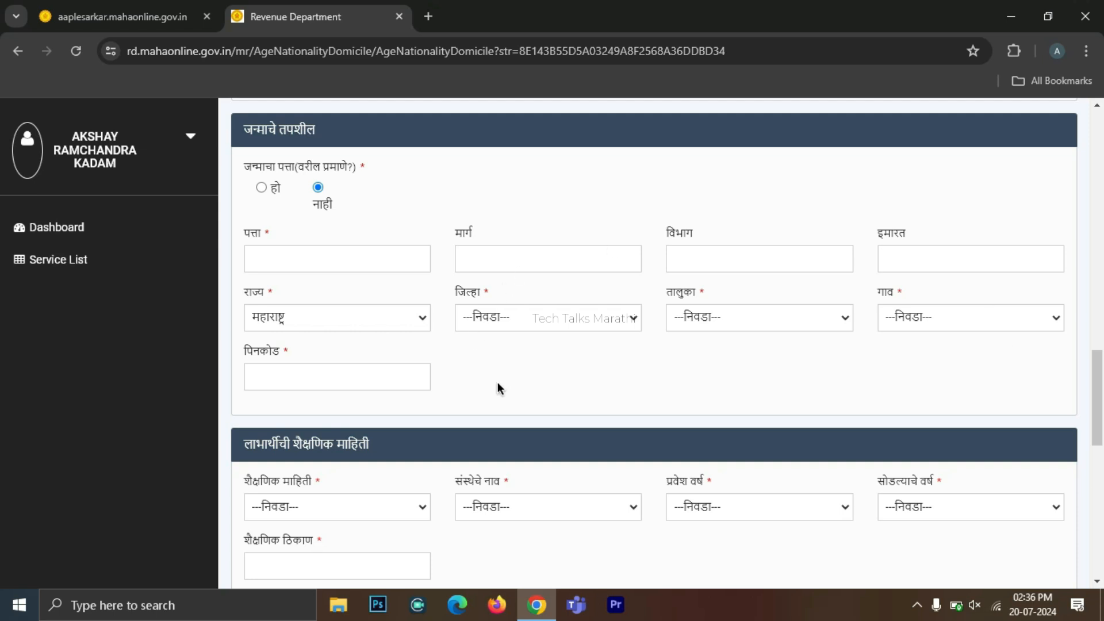
pyautogui.click(348, 257)
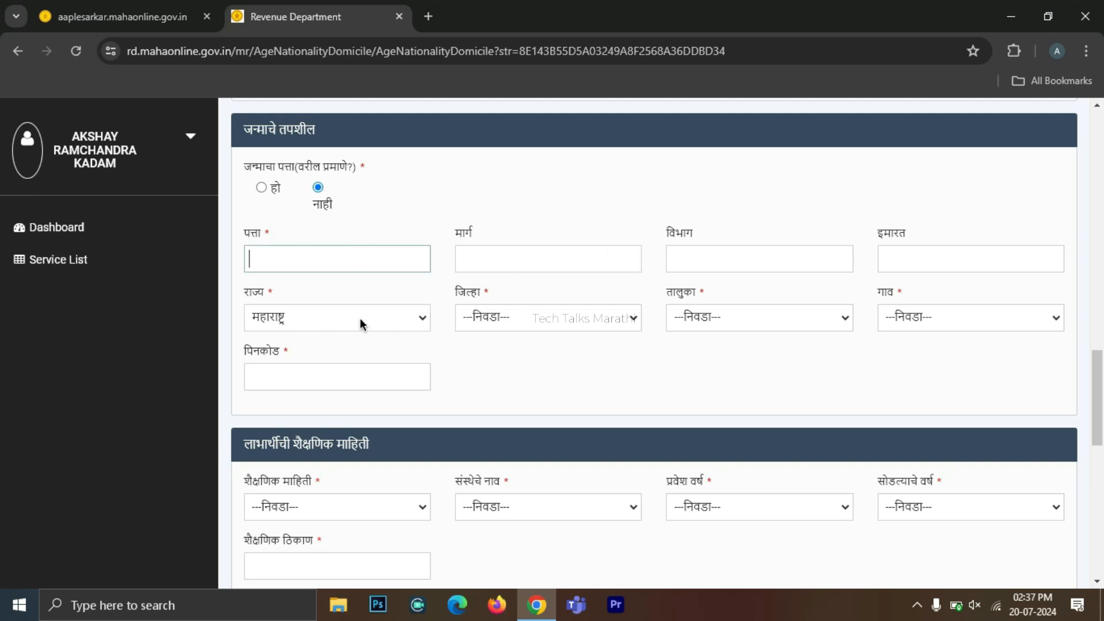
pyautogui.click(499, 321)
pyautogui.click(532, 137)
pyautogui.click(744, 318)
pyautogui.click(744, 326)
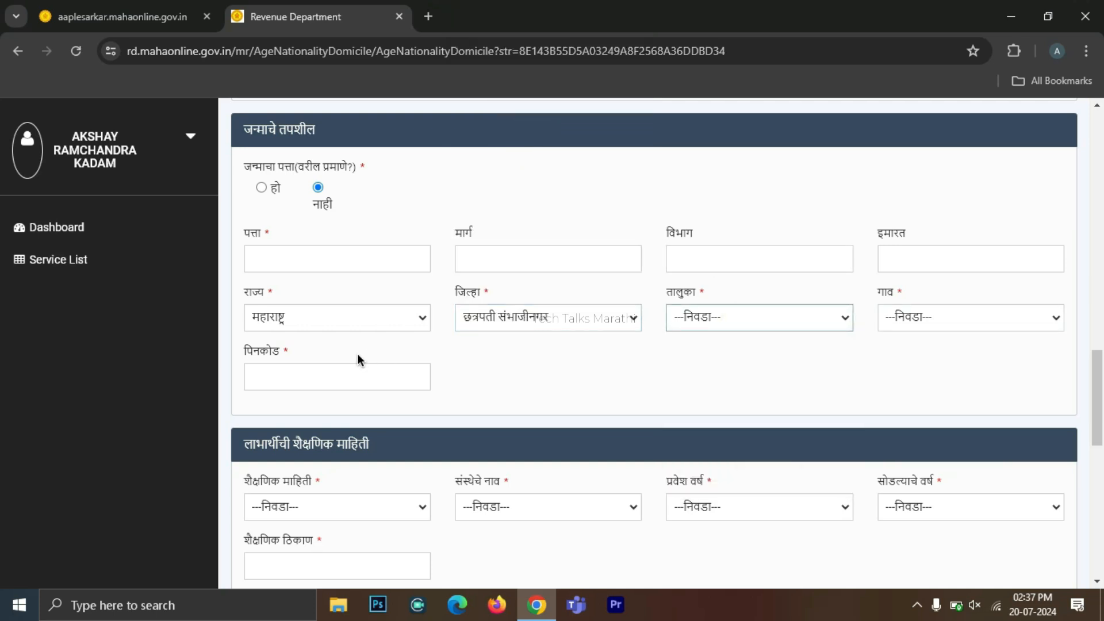
pyautogui.click(291, 377)
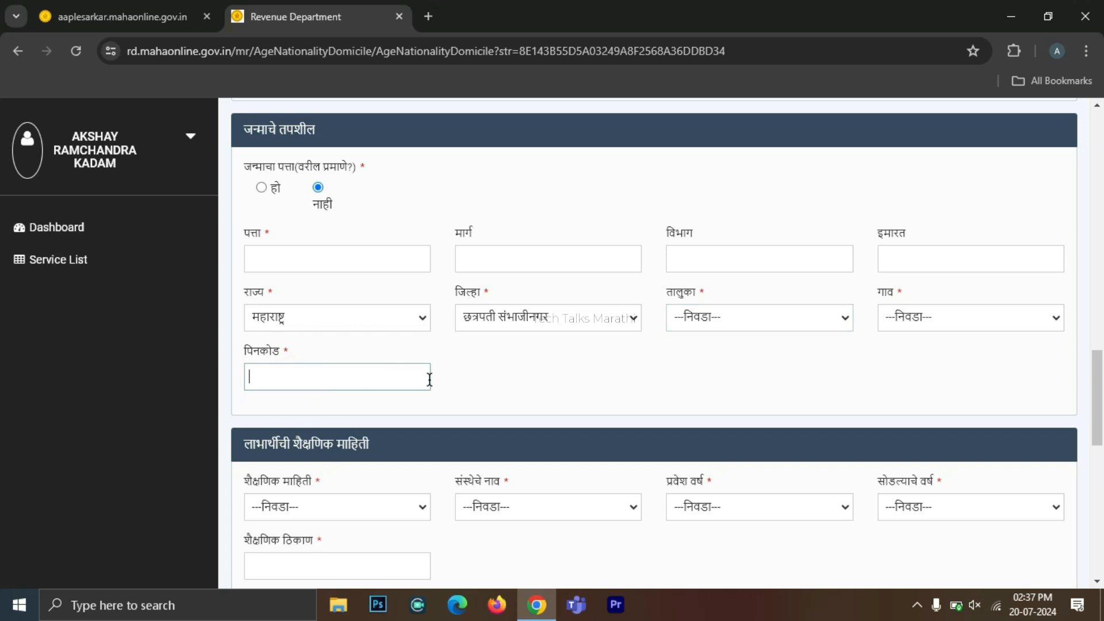
pyautogui.scroll(-5, 430, 379)
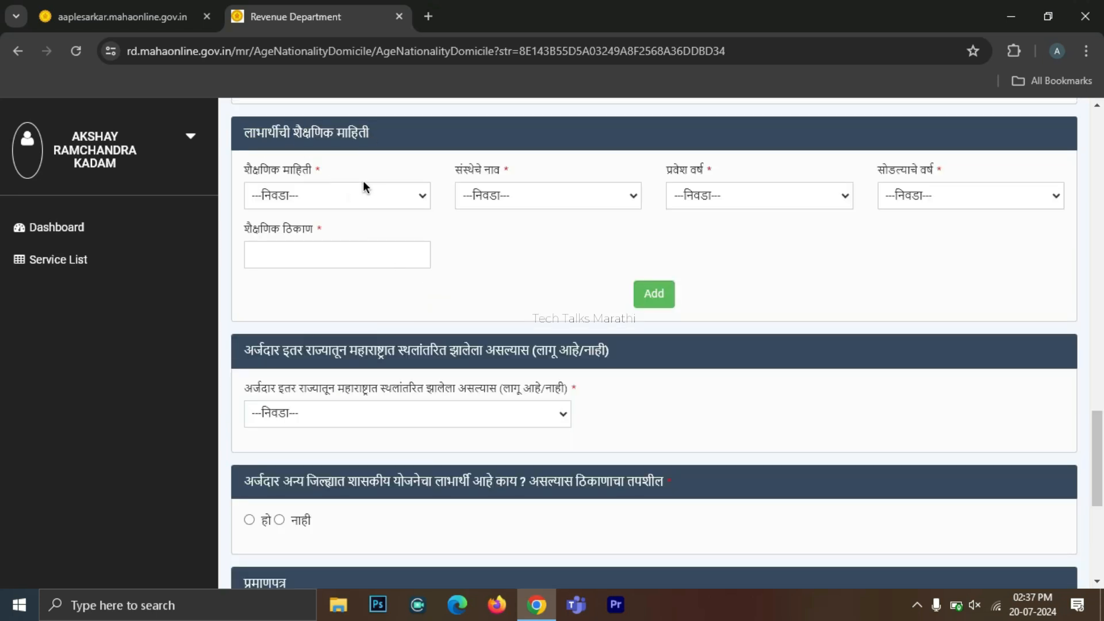
# Set the education level to १० वी.
pyautogui.click(327, 195)
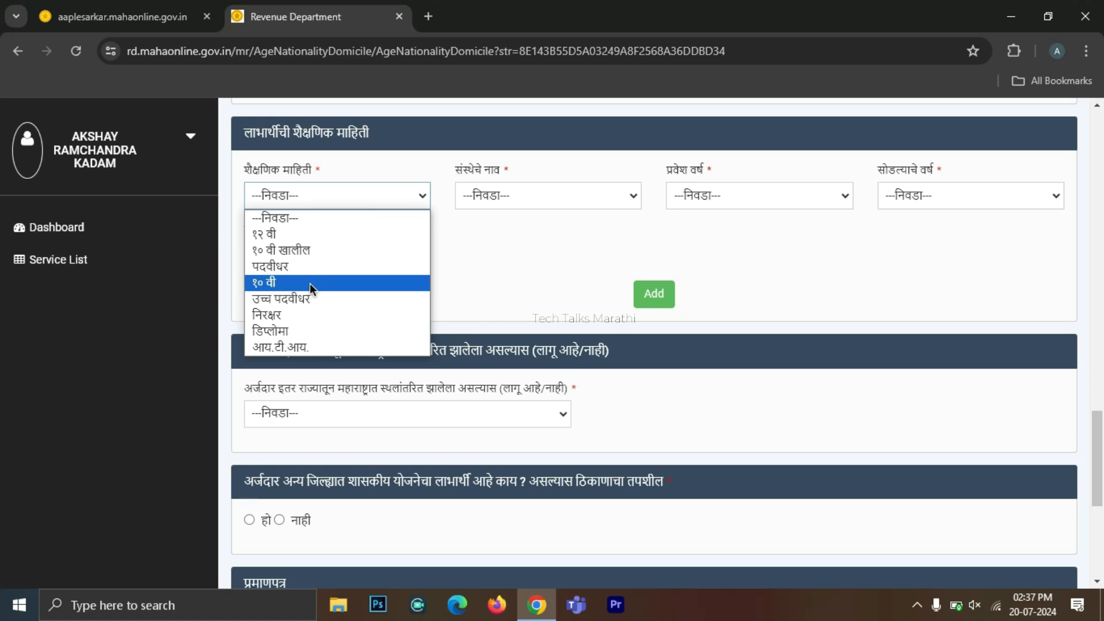
pyautogui.click(308, 232)
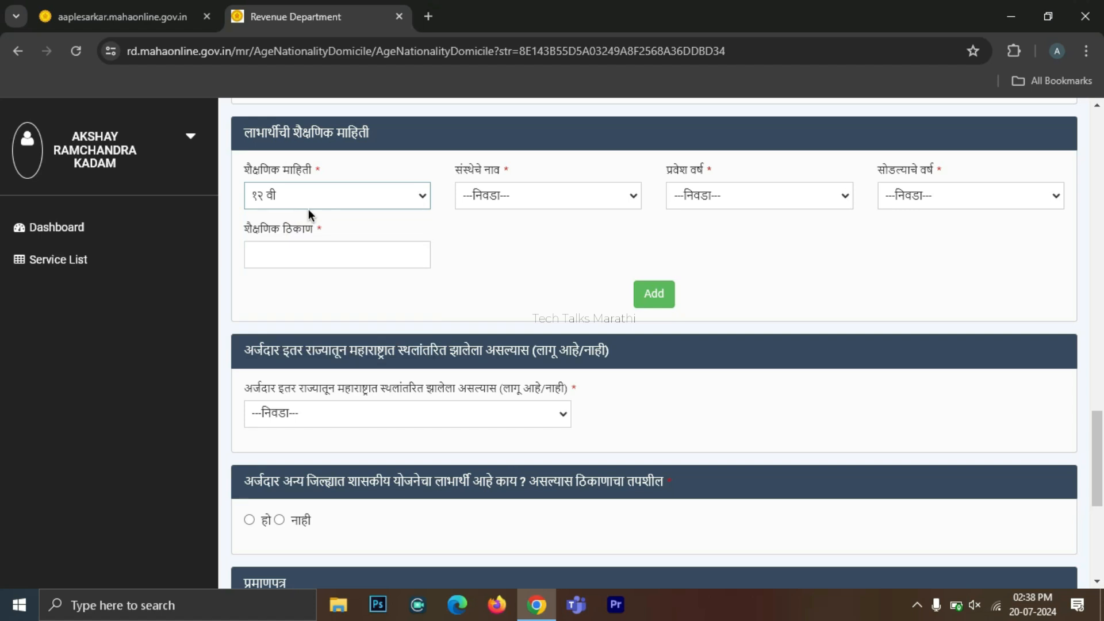
pyautogui.click(323, 190)
pyautogui.click(322, 235)
pyautogui.click(322, 197)
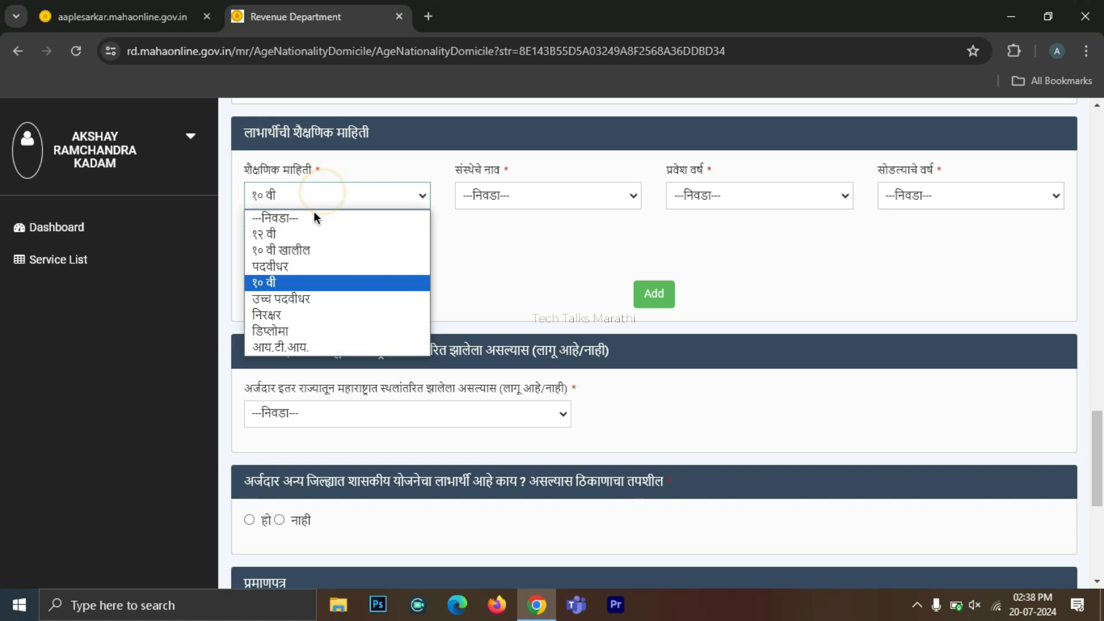
pyautogui.click(316, 283)
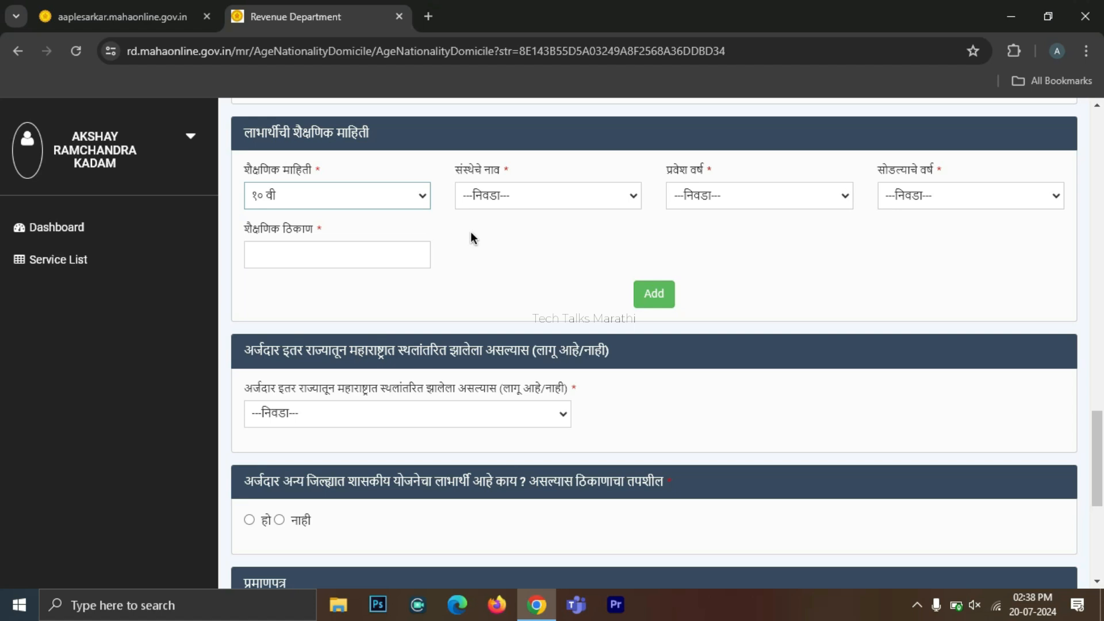
# Set the institution (संस्थेचे नाव) to the Maharashtra state board.
pyautogui.click(520, 197)
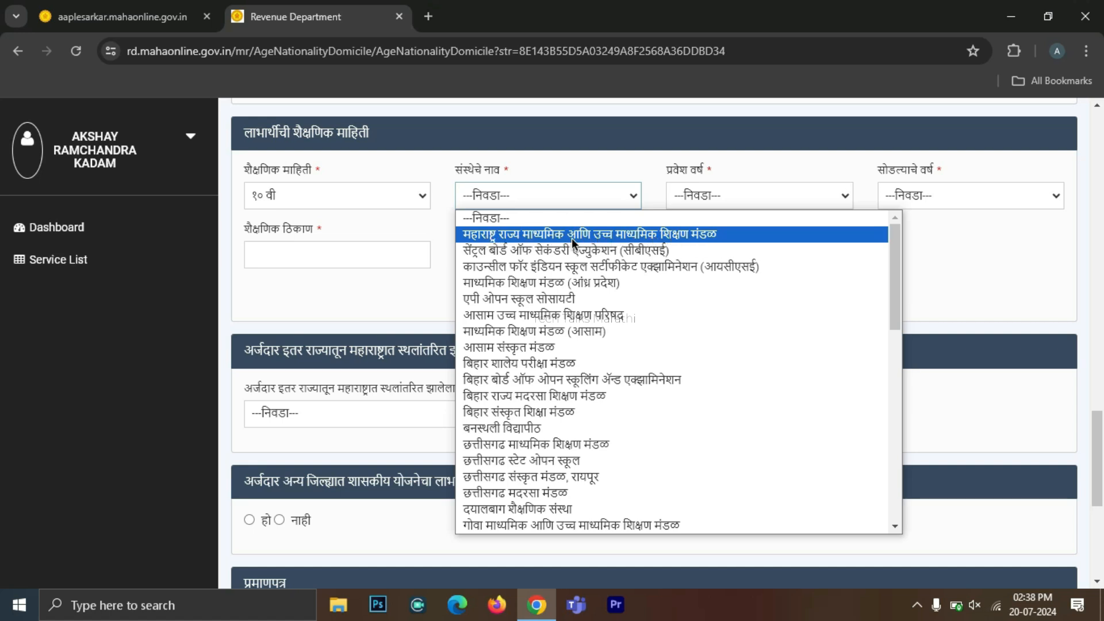
pyautogui.click(605, 234)
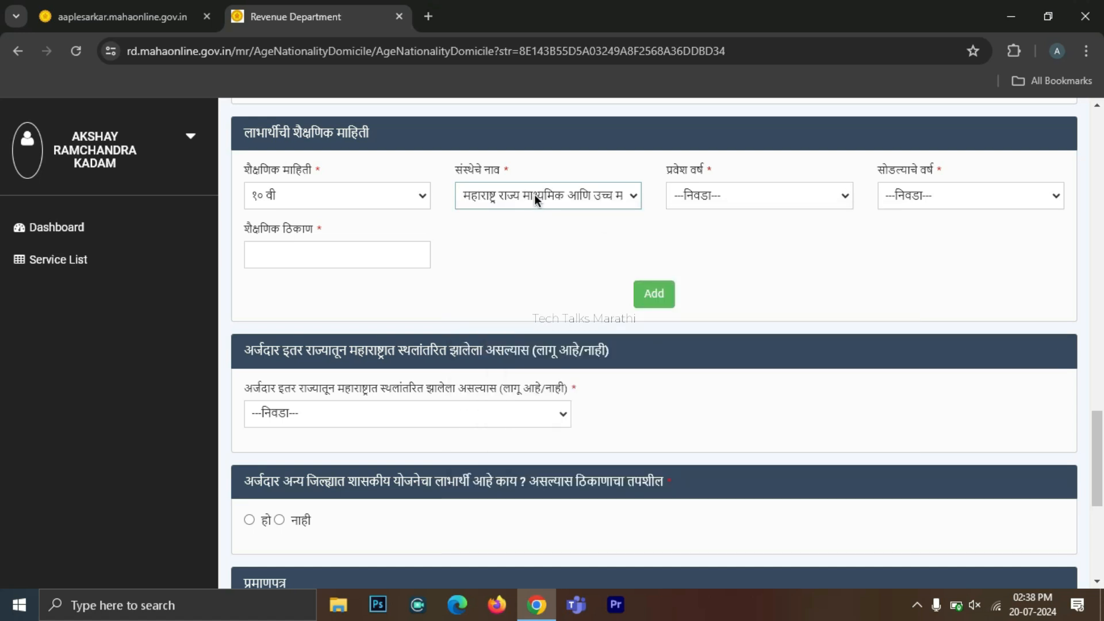
pyautogui.click(534, 195)
pyautogui.scroll(-10, 548, 342)
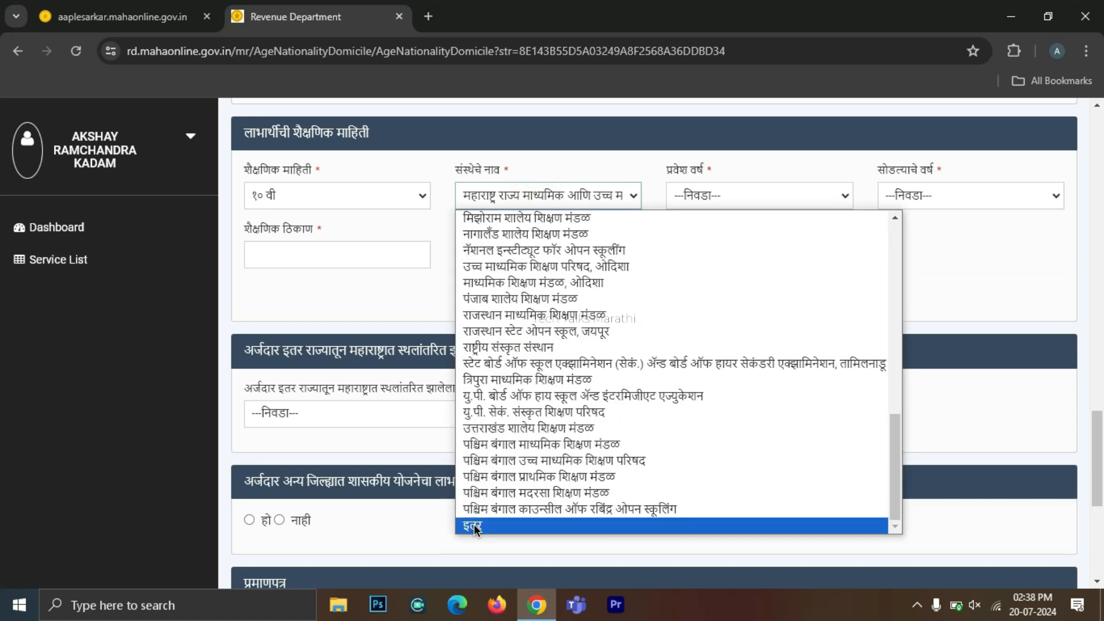
pyautogui.click(473, 524)
pyautogui.click(719, 197)
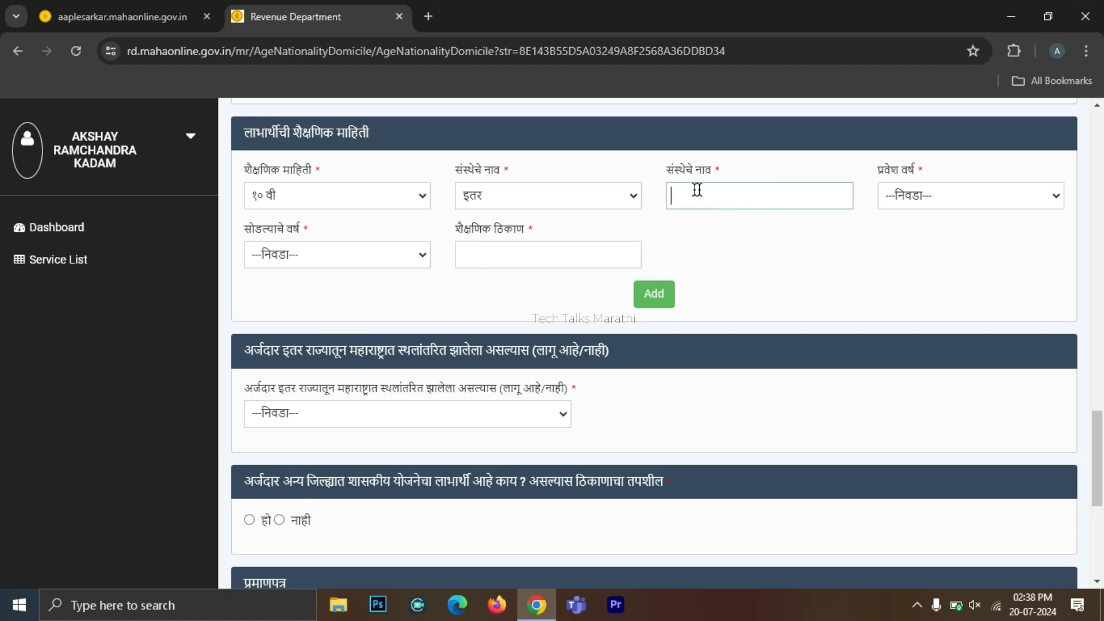
pyautogui.click(560, 192)
pyautogui.click(553, 210)
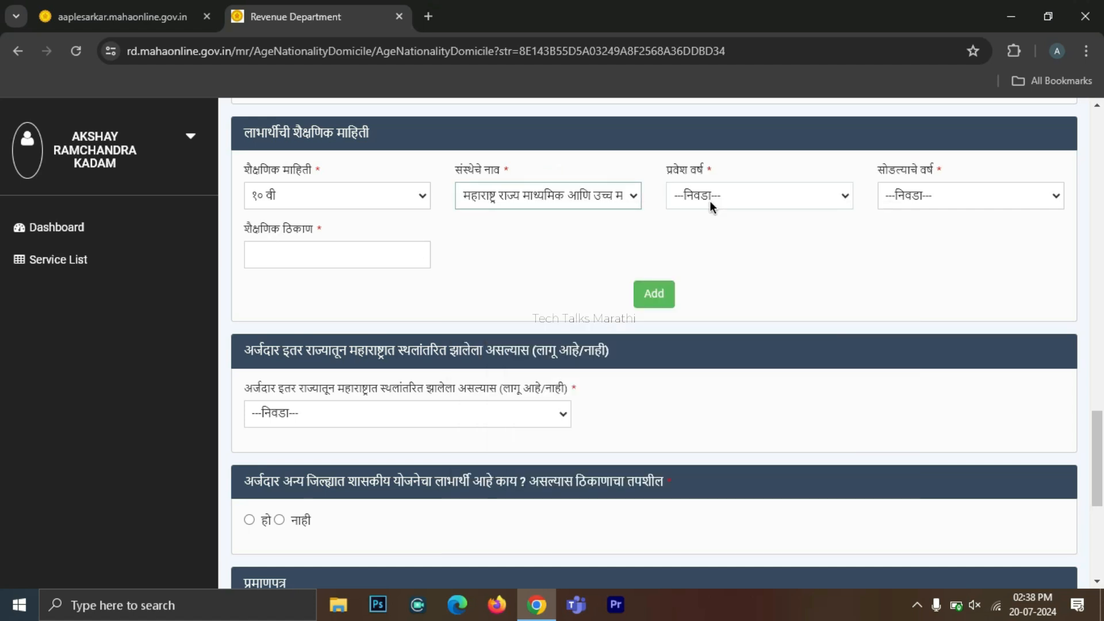
# Choose 2016 as the admission year and 2017 as the leaving year.
pyautogui.click(709, 201)
pyautogui.scroll(-5, 725, 391)
pyautogui.scroll(-1, 727, 414)
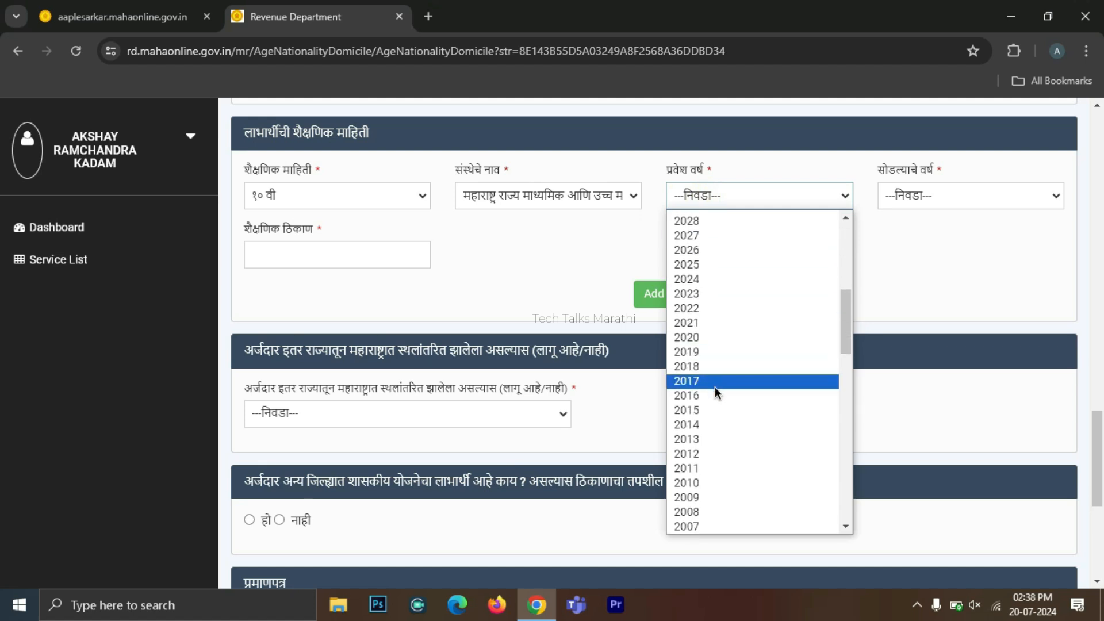
pyautogui.click(715, 390)
pyautogui.click(957, 194)
pyautogui.scroll(-4, 922, 341)
pyautogui.scroll(-1, 923, 340)
pyautogui.click(904, 390)
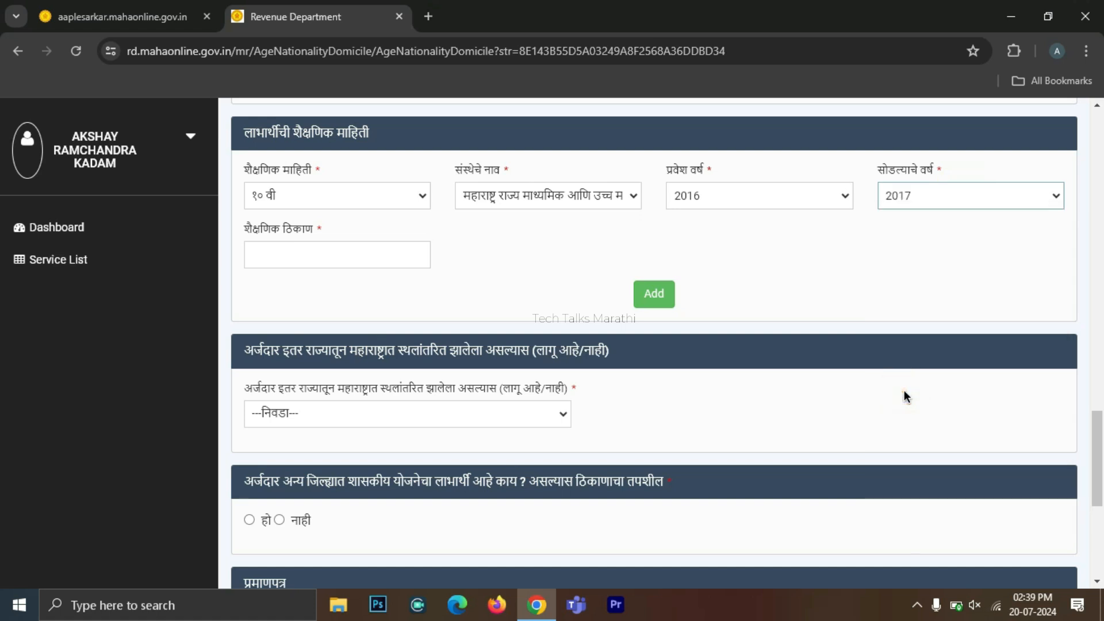
# Paste गंगापूर as the place of education and add the education record.
pyautogui.click(304, 264)
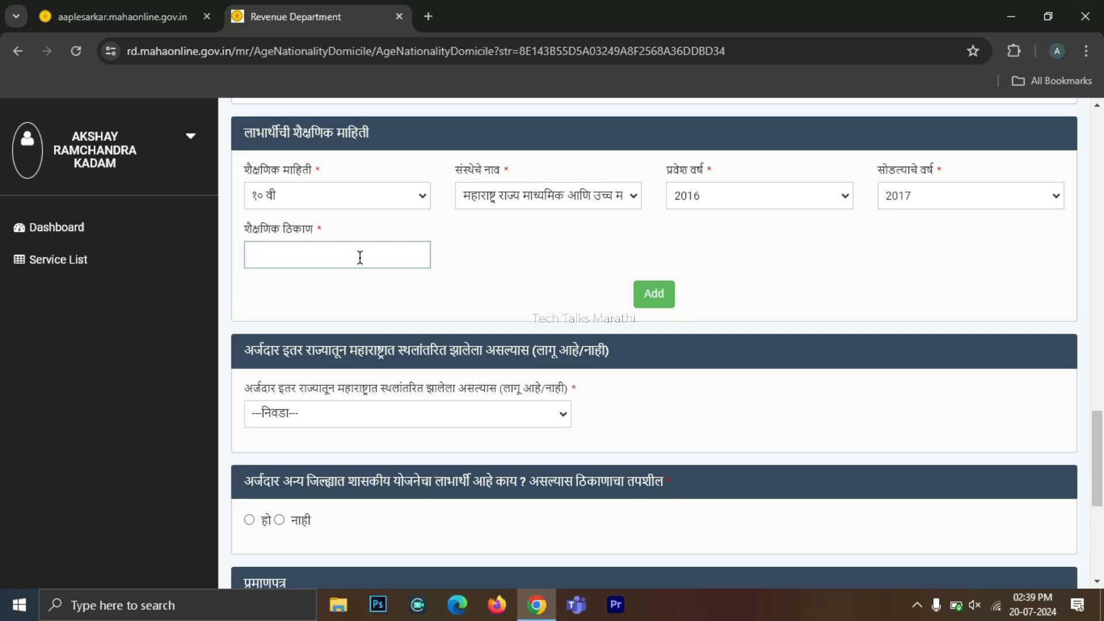
pyautogui.click(388, 251)
pyautogui.click(470, 255)
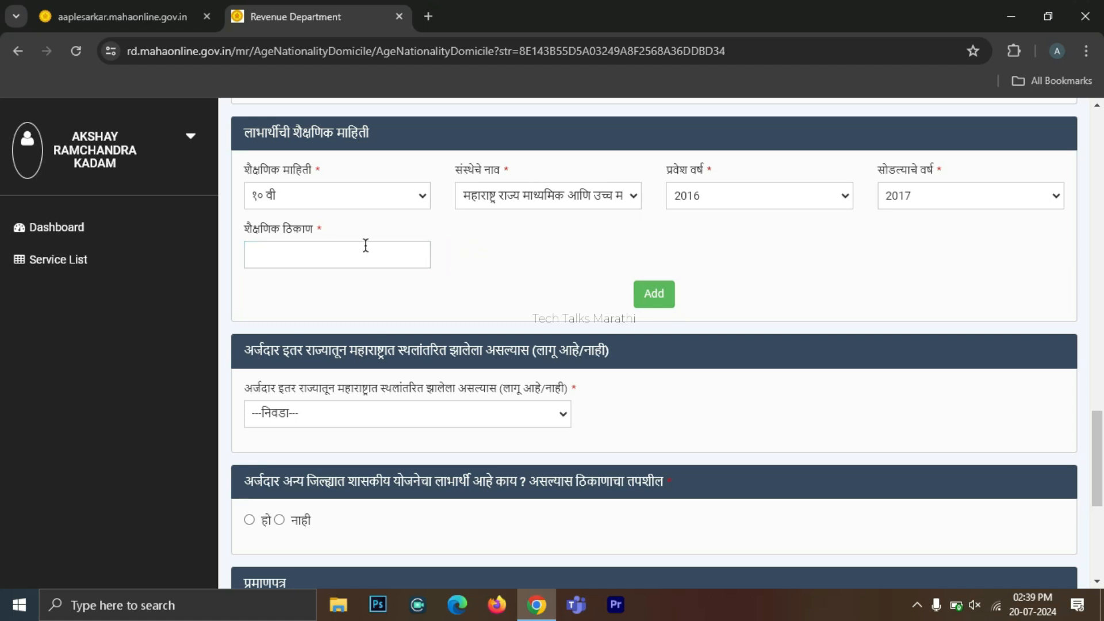
pyautogui.click(303, 257)
pyautogui.write('गंगापूर')
pyautogui.click(651, 294)
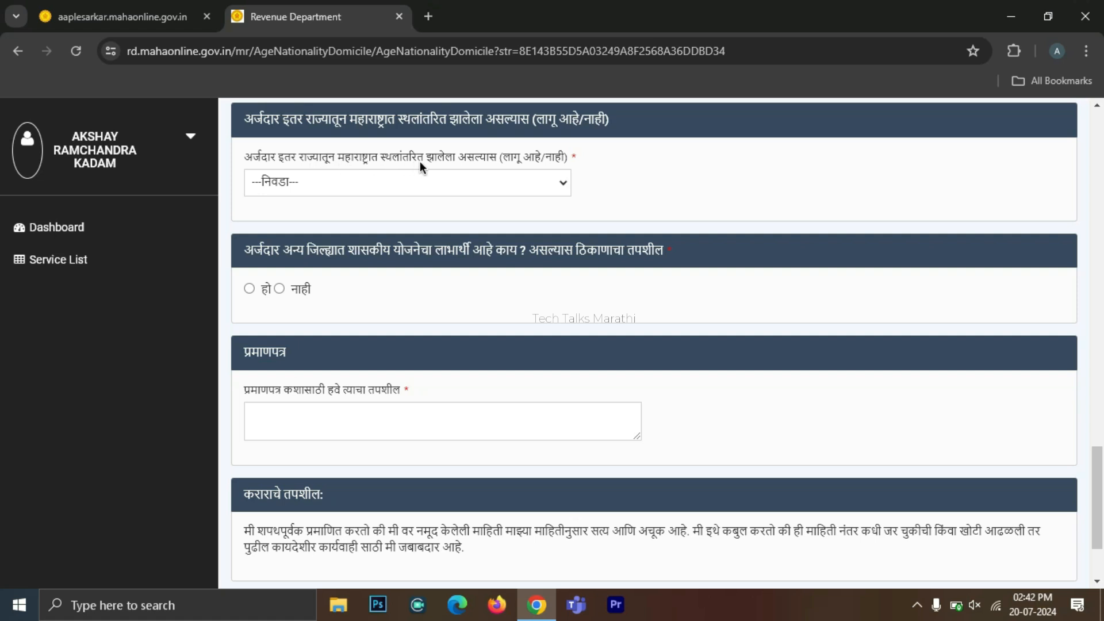
# Answer नाही to whether the applicant migrated from another state.
pyautogui.click(383, 184)
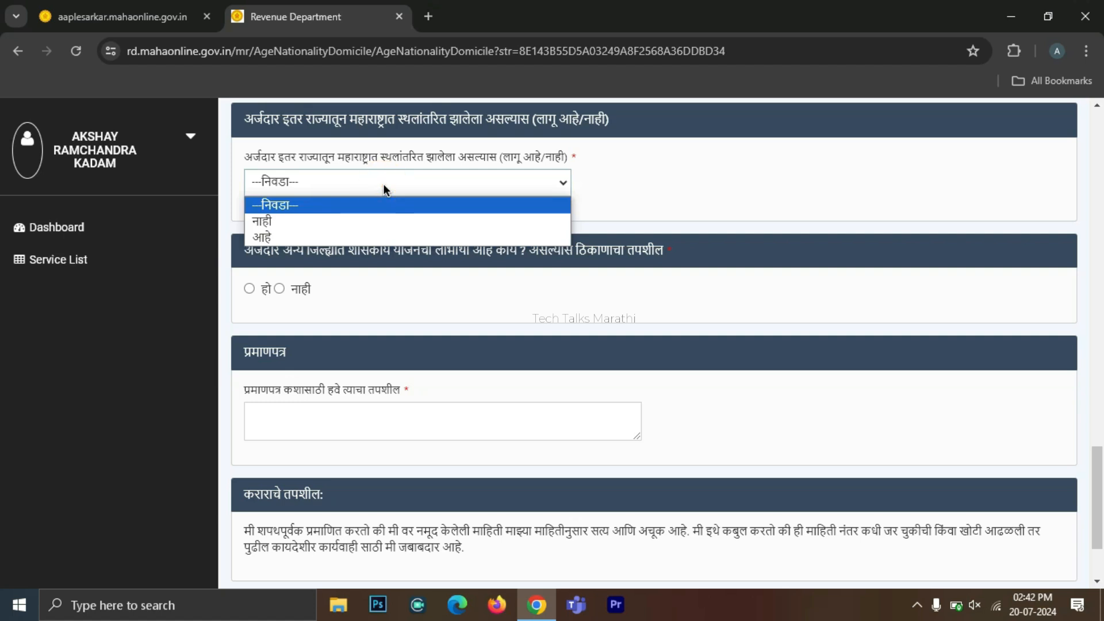
pyautogui.click(273, 237)
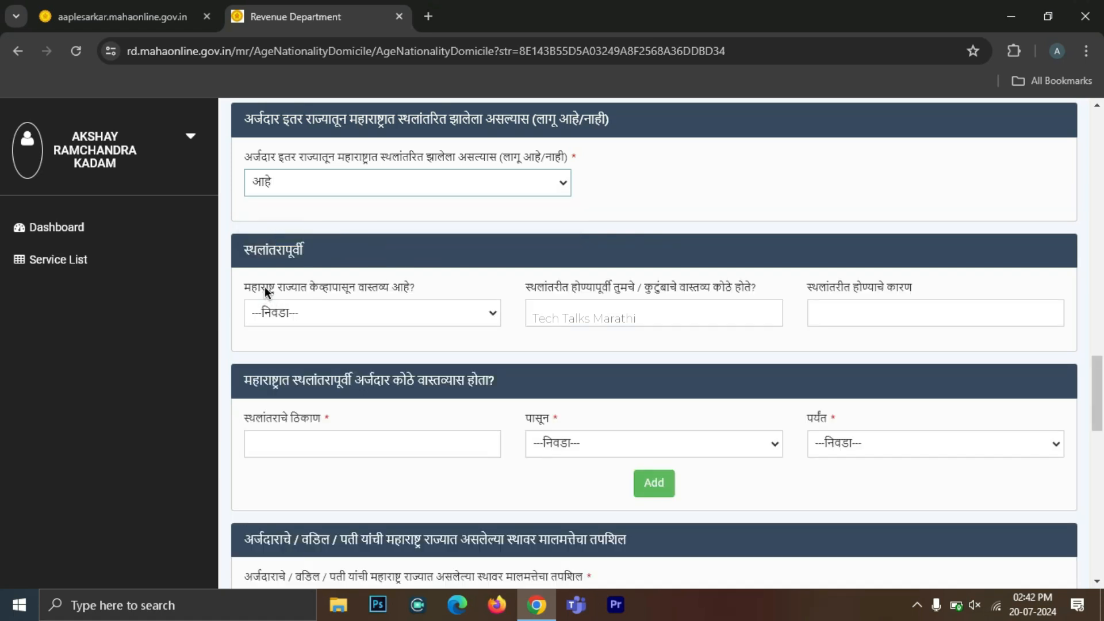
pyautogui.click(405, 312)
pyautogui.click(401, 312)
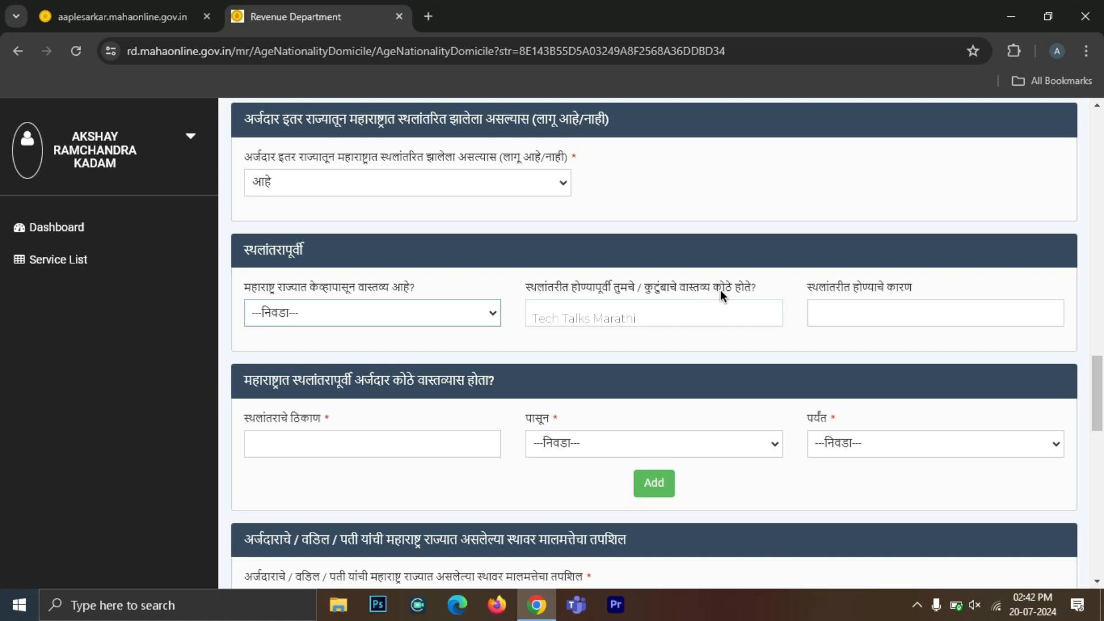
pyautogui.click(591, 318)
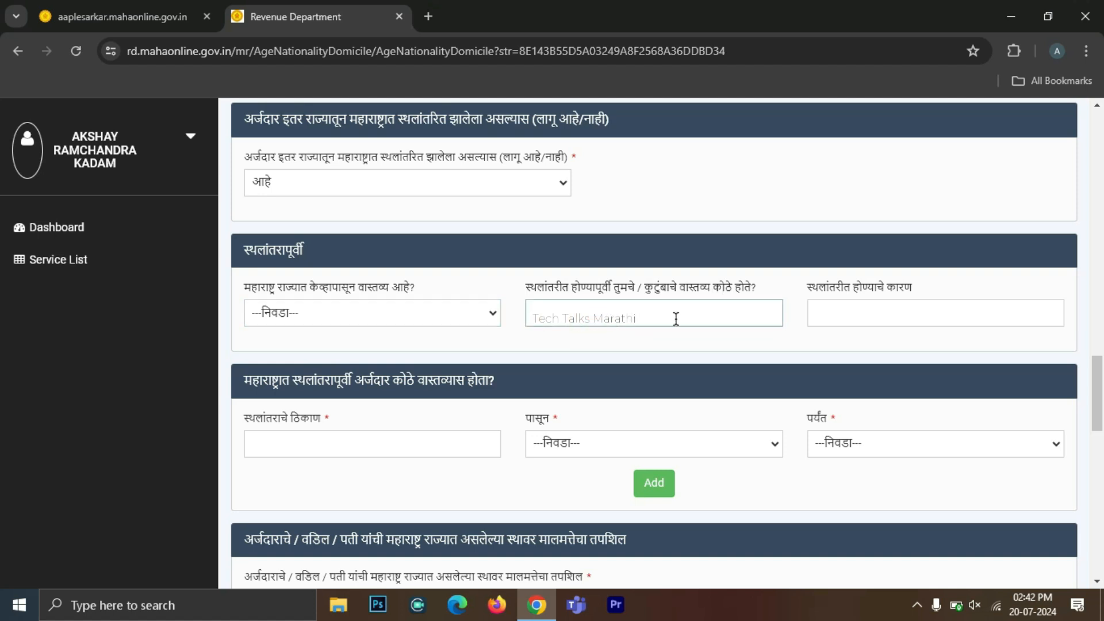
pyautogui.click(867, 315)
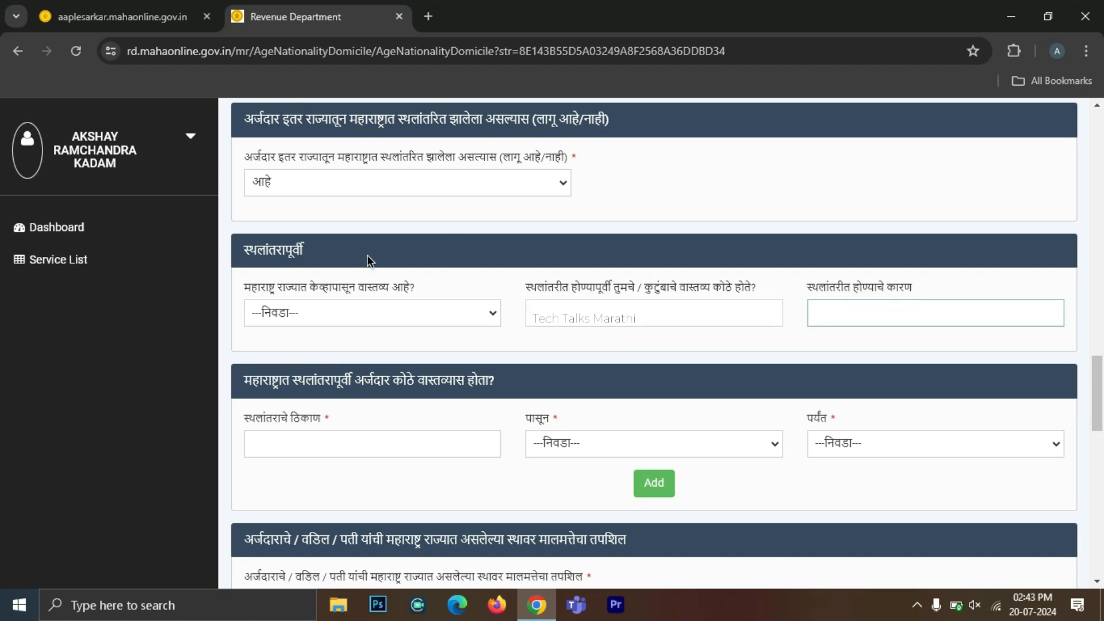
pyautogui.click(298, 185)
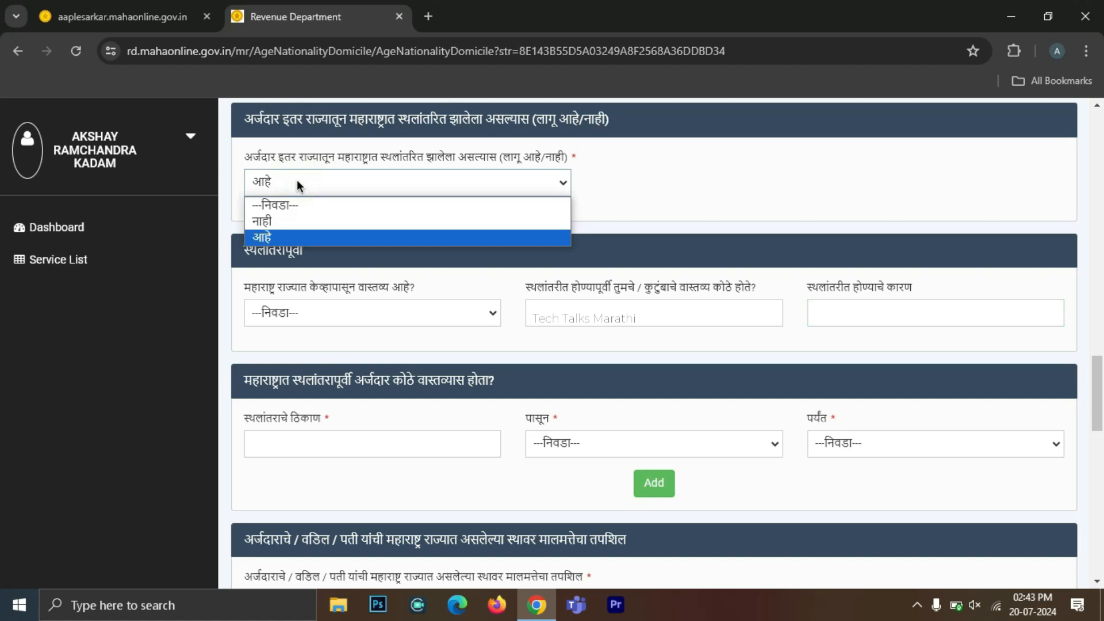
pyautogui.click(289, 221)
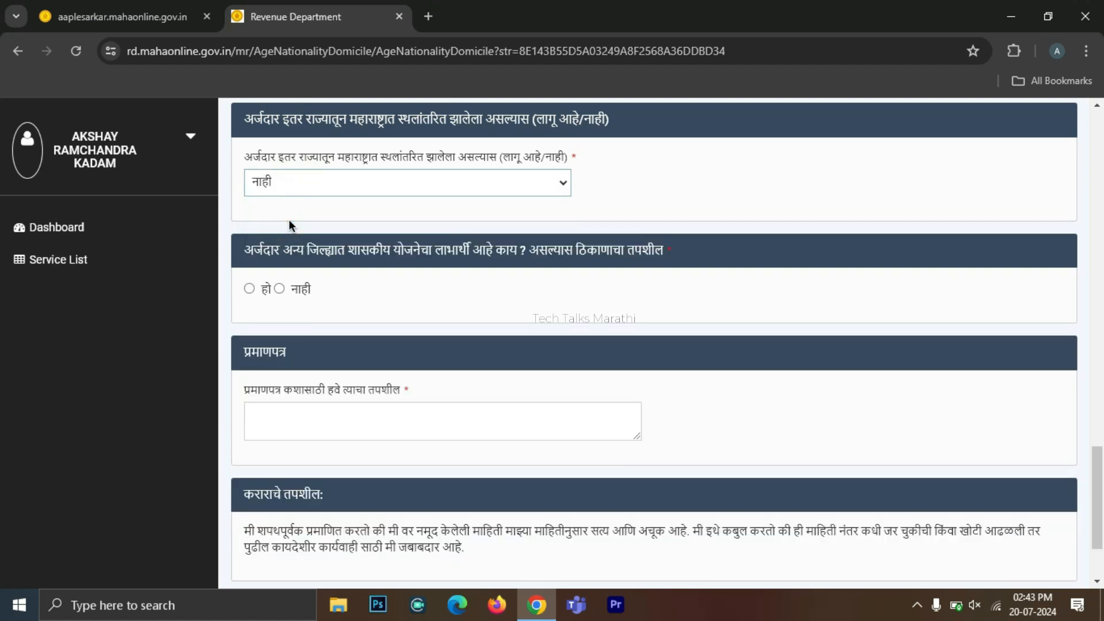
# Answer नाही to the other-district government scheme beneficiary question.
pyautogui.moveTo(251, 250); pyautogui.dragTo(489, 251)
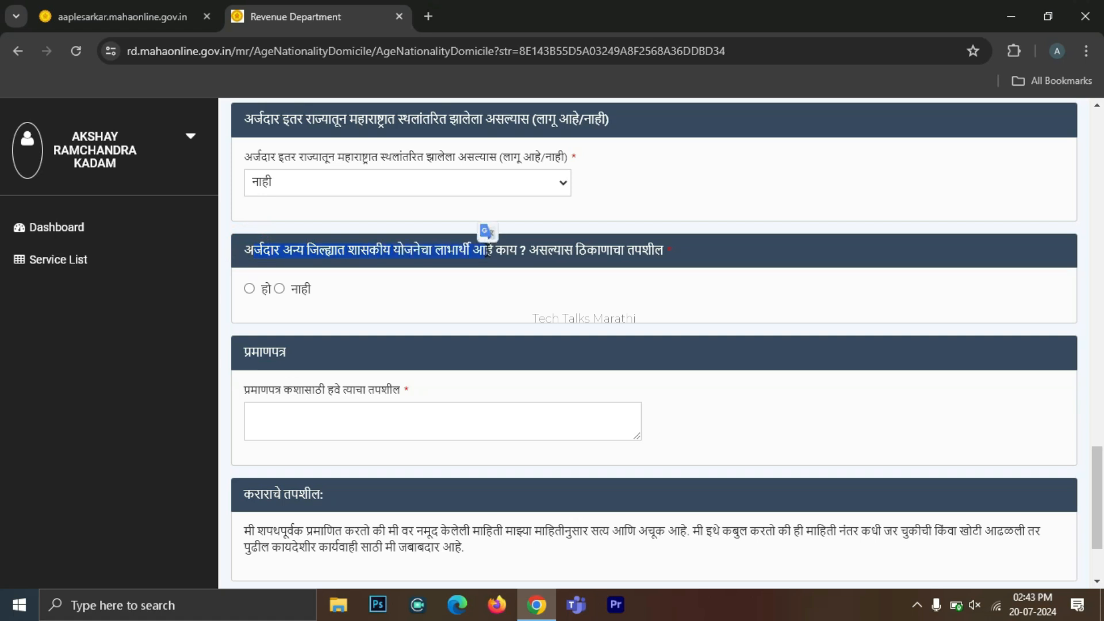
pyautogui.click(545, 250)
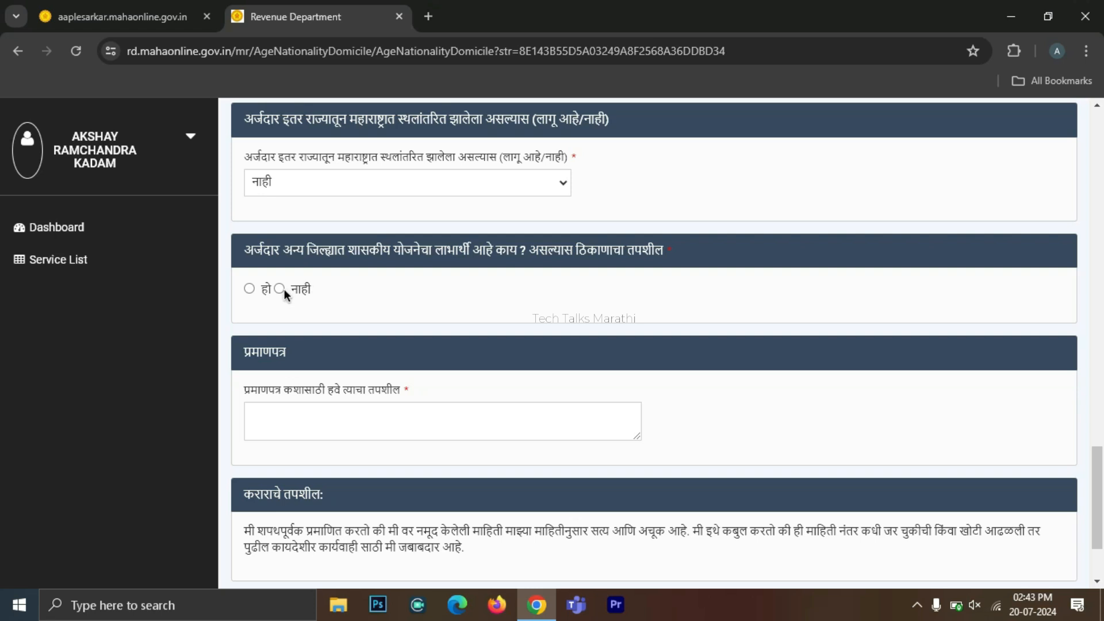
pyautogui.click(248, 288)
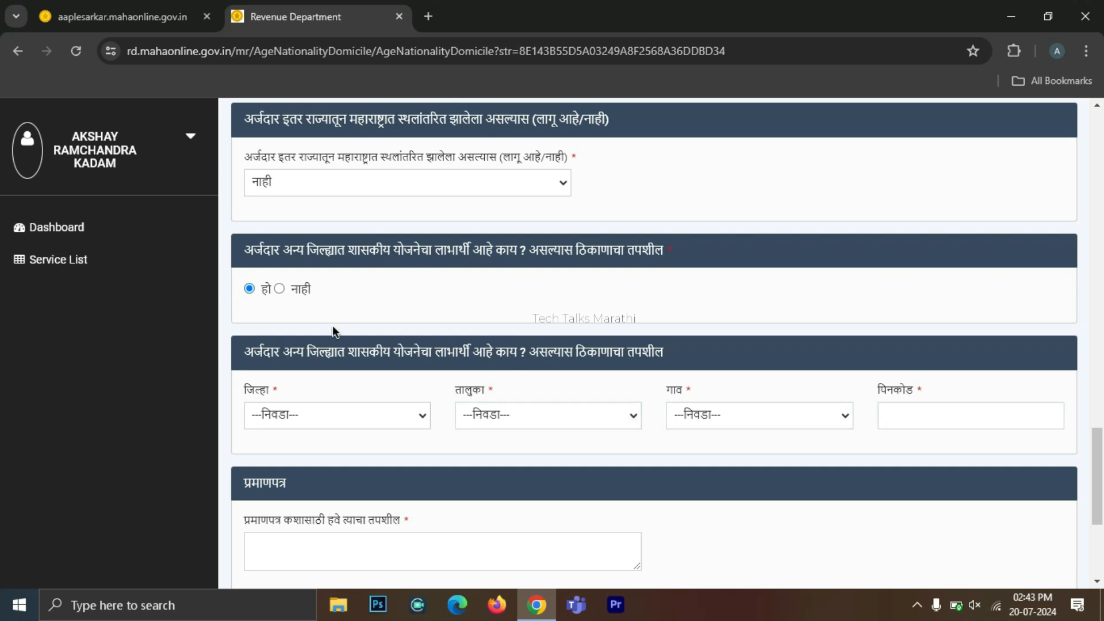
pyautogui.click(277, 289)
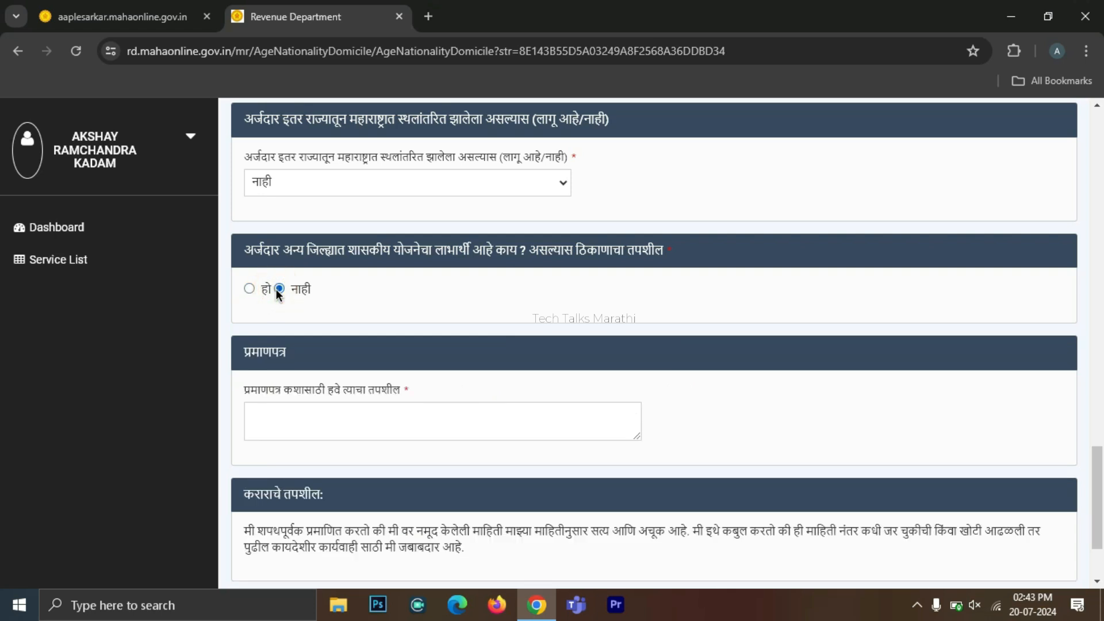
pyautogui.scroll(-2, 275, 289)
# Enter खाजगी as the certificate purpose, tick मला मंजूर, and submit with समावेश करा.
pyautogui.click(276, 295)
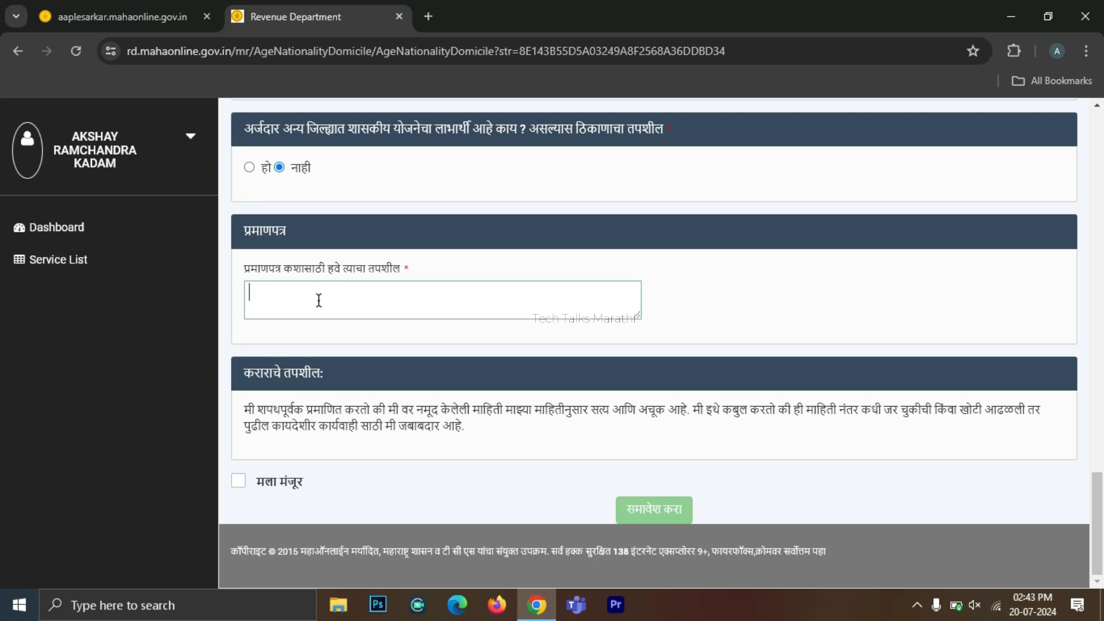
pyautogui.click(397, 310)
pyautogui.write('खाजगी')
pyautogui.moveTo(293, 293); pyautogui.dragTo(232, 294)
pyautogui.click(357, 295)
pyautogui.click(721, 300)
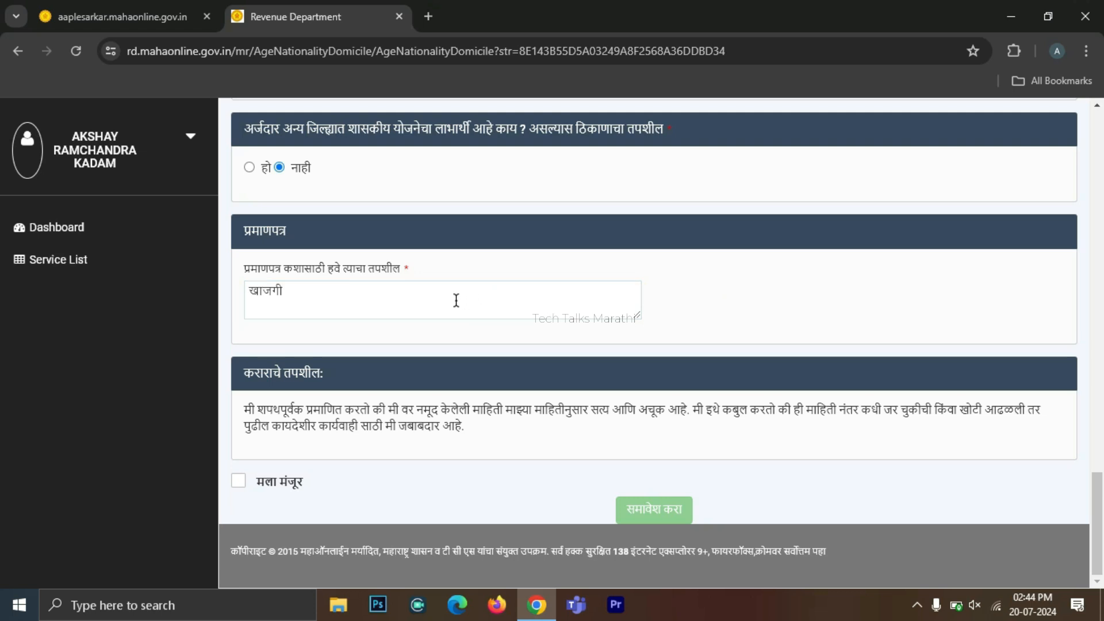
pyautogui.click(238, 480)
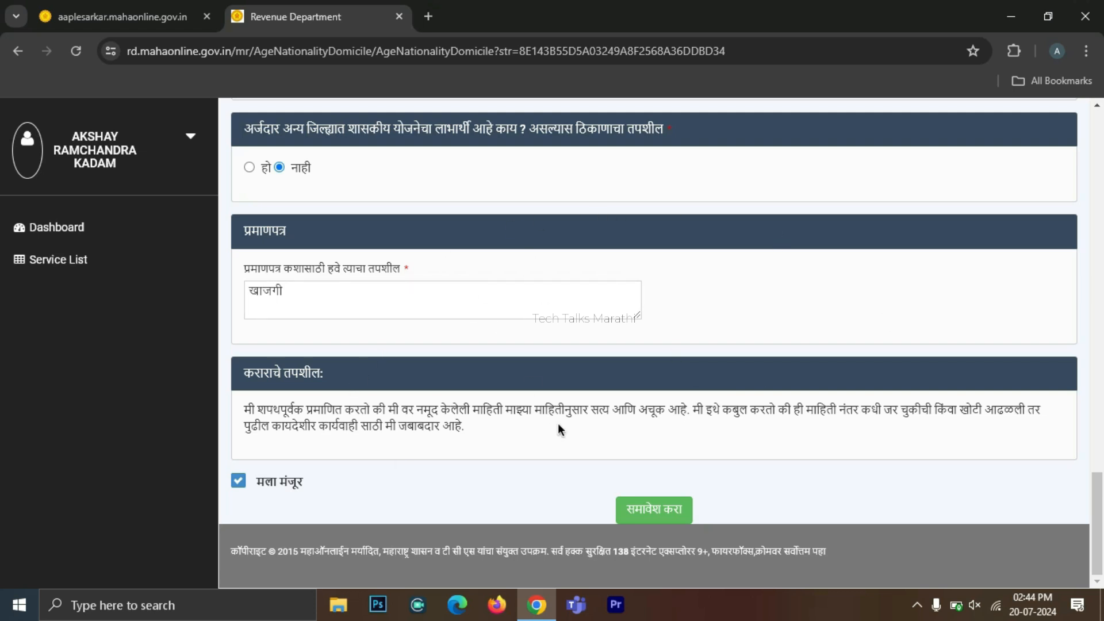
pyautogui.click(663, 514)
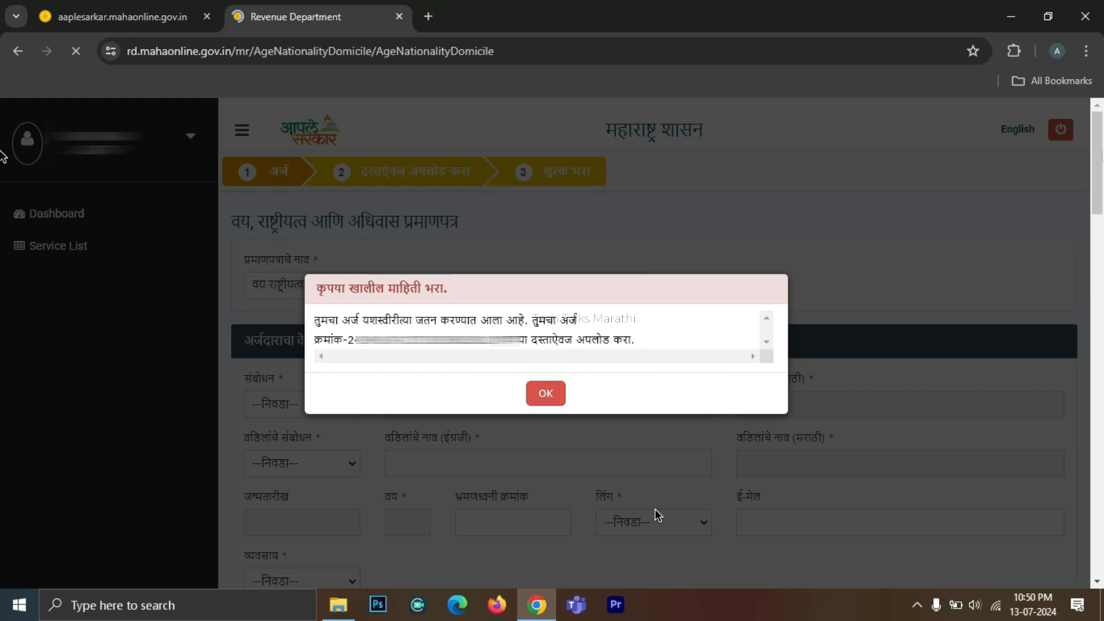
# Dismiss the application-saved confirmation with OK.
pyautogui.click(548, 391)
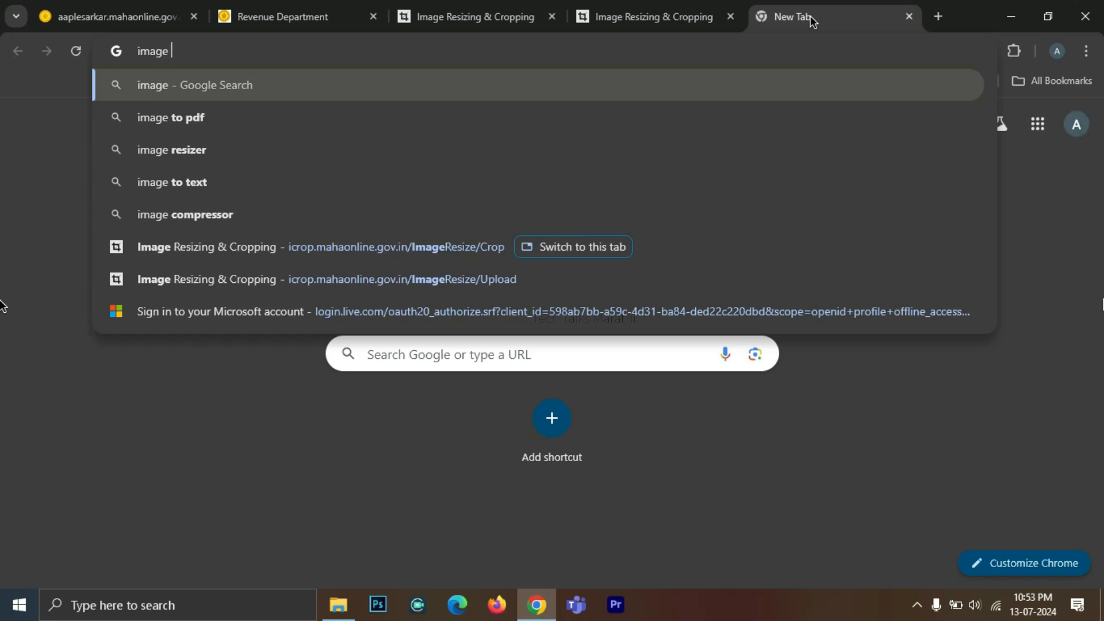
# Search for an image resizer and load the portrait photo into imageresizer.com.
pyautogui.write('re')
pyautogui.press('Return')
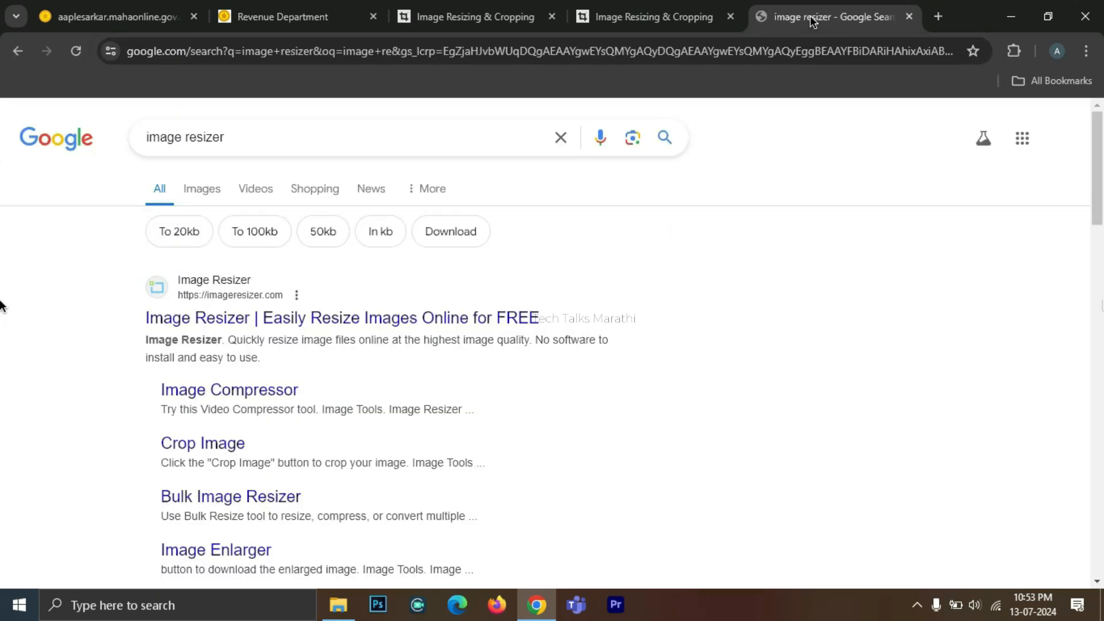
pyautogui.click(228, 317)
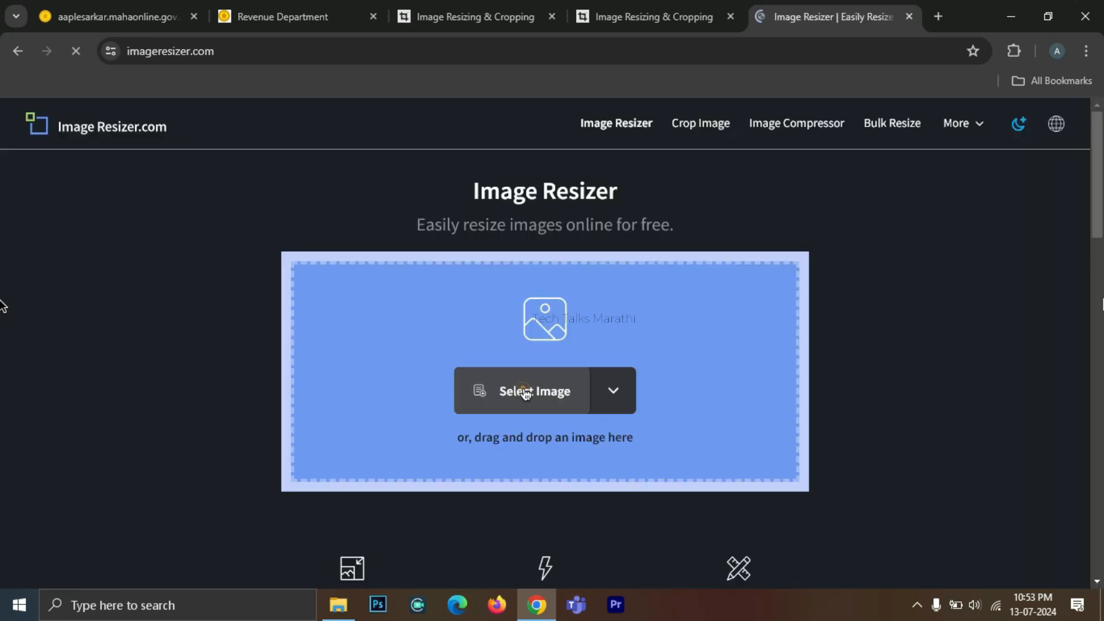
pyautogui.click(523, 391)
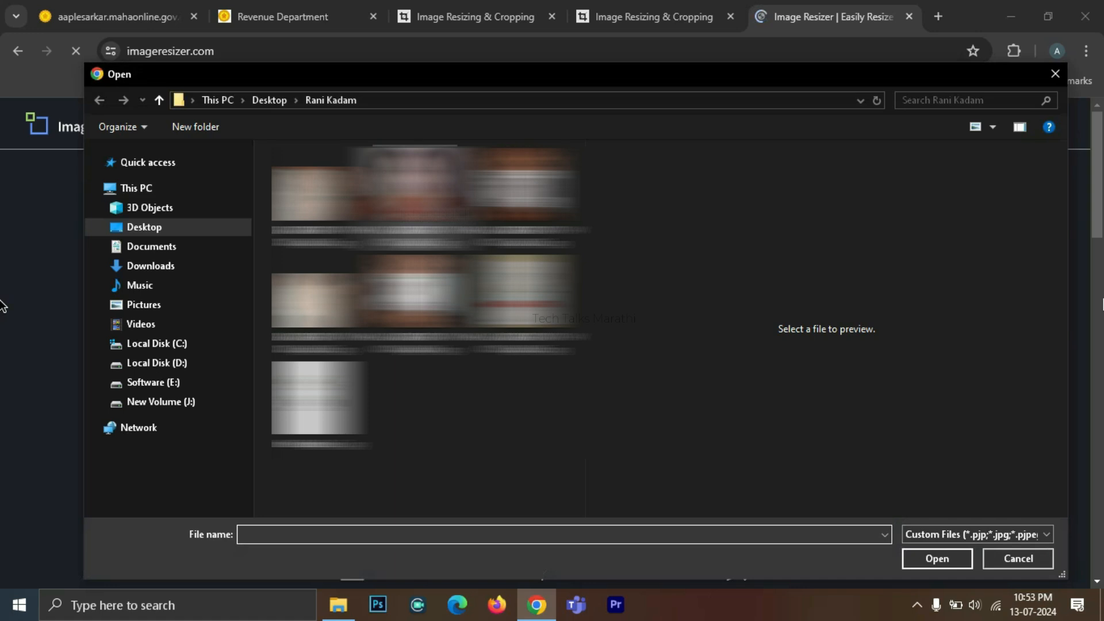
pyautogui.doubleClick(433, 215)
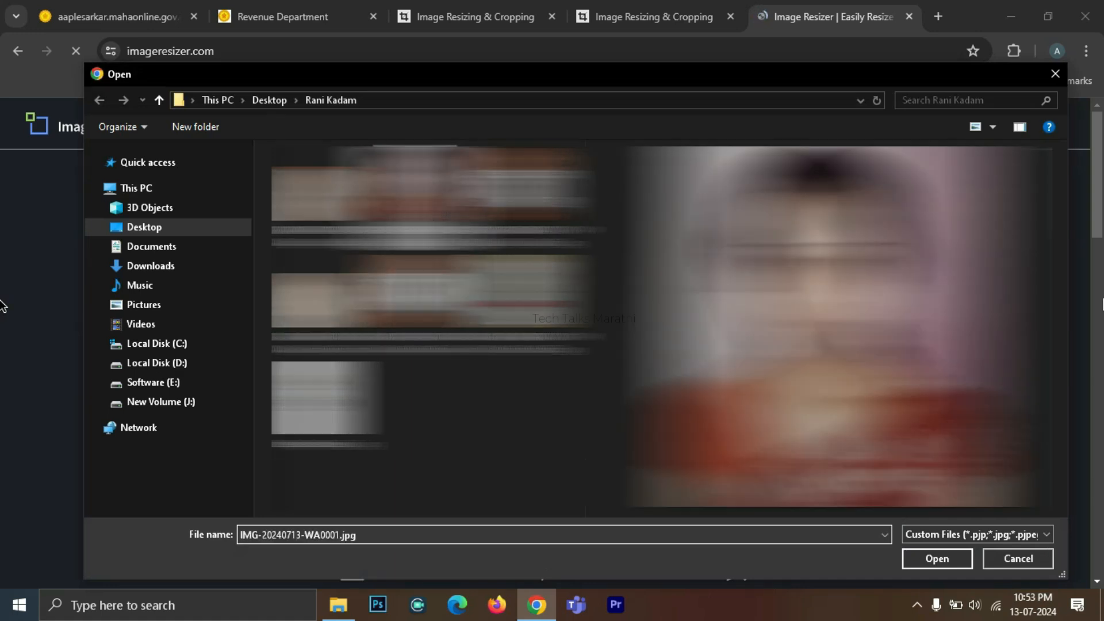
# Resize the photo to 160×200 px with aspect ratio unlocked and download it.
pyautogui.doubleClick(88, 377)
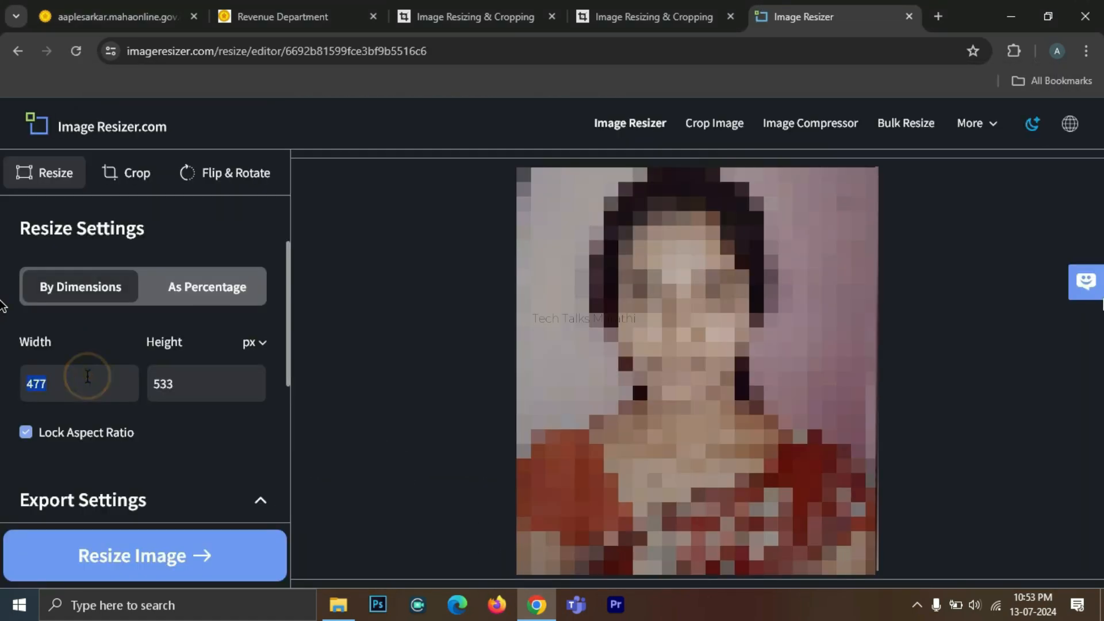
pyautogui.write('160')
pyautogui.click(68, 437)
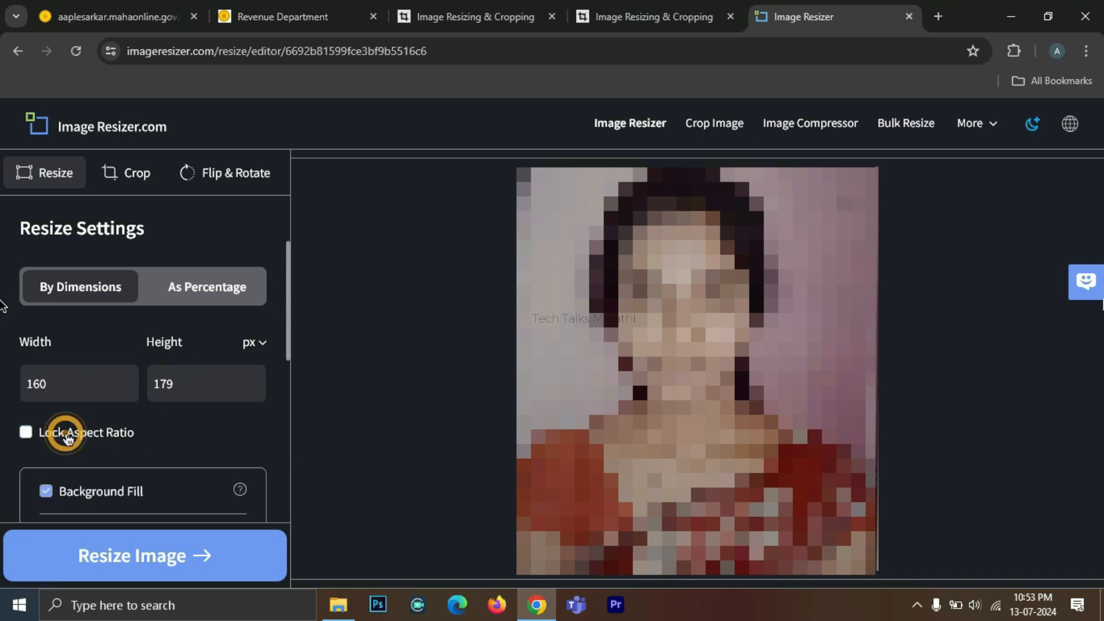
pyautogui.doubleClick(181, 396)
pyautogui.write('200')
pyautogui.click(131, 556)
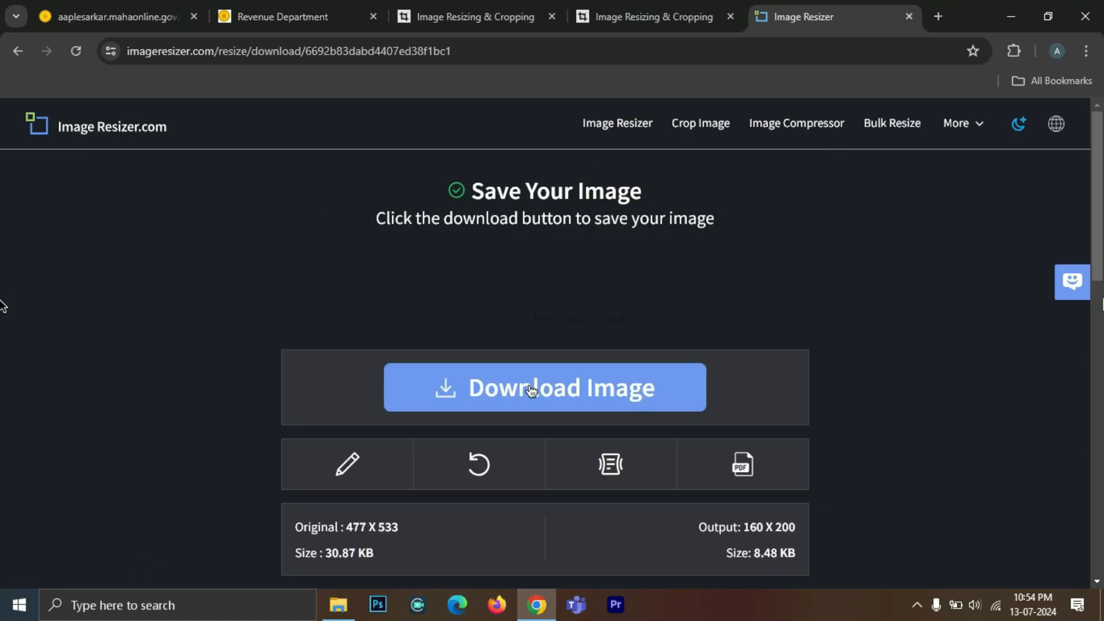
pyautogui.click(528, 387)
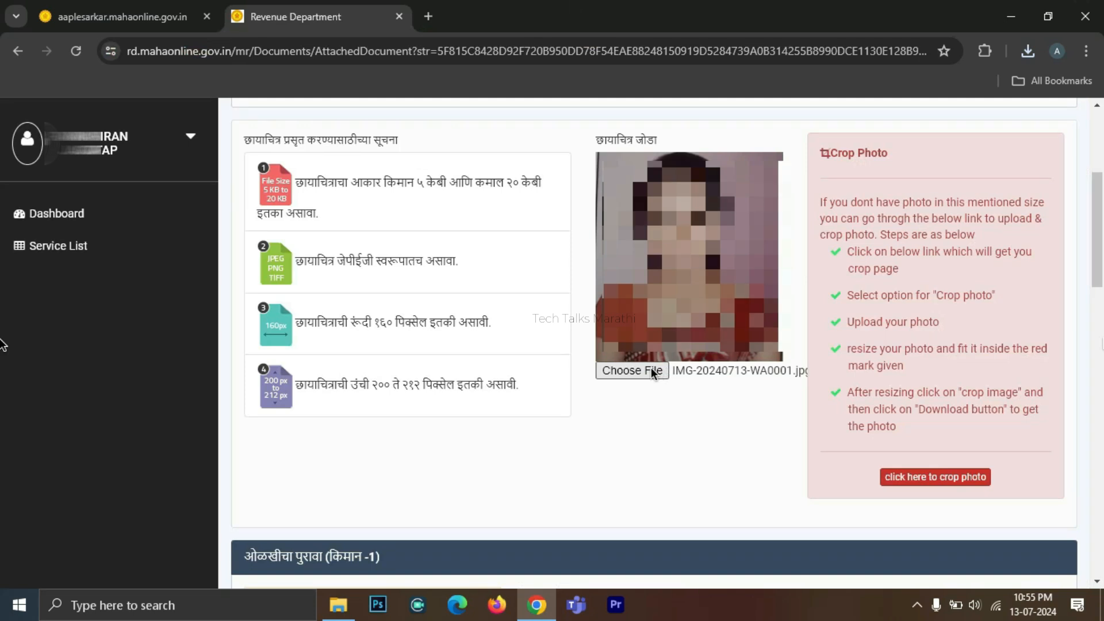
# Tick आधार कार्ड as identity proof, choose Upload File, and browse Desktop for Untitled-2.jpg.
pyautogui.click(651, 369)
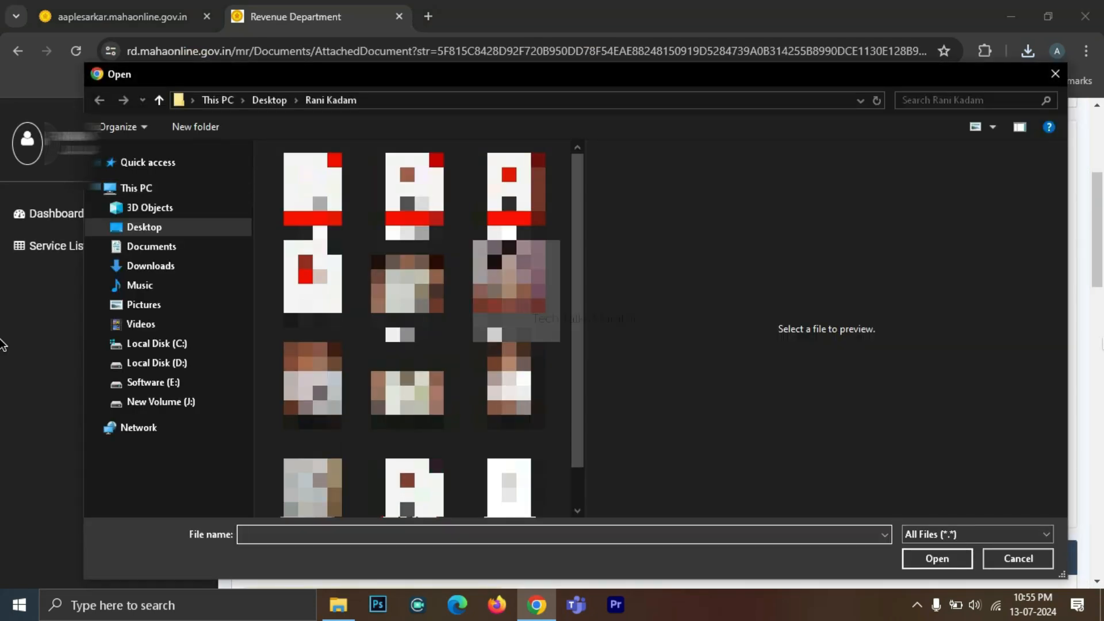
pyautogui.click(185, 362)
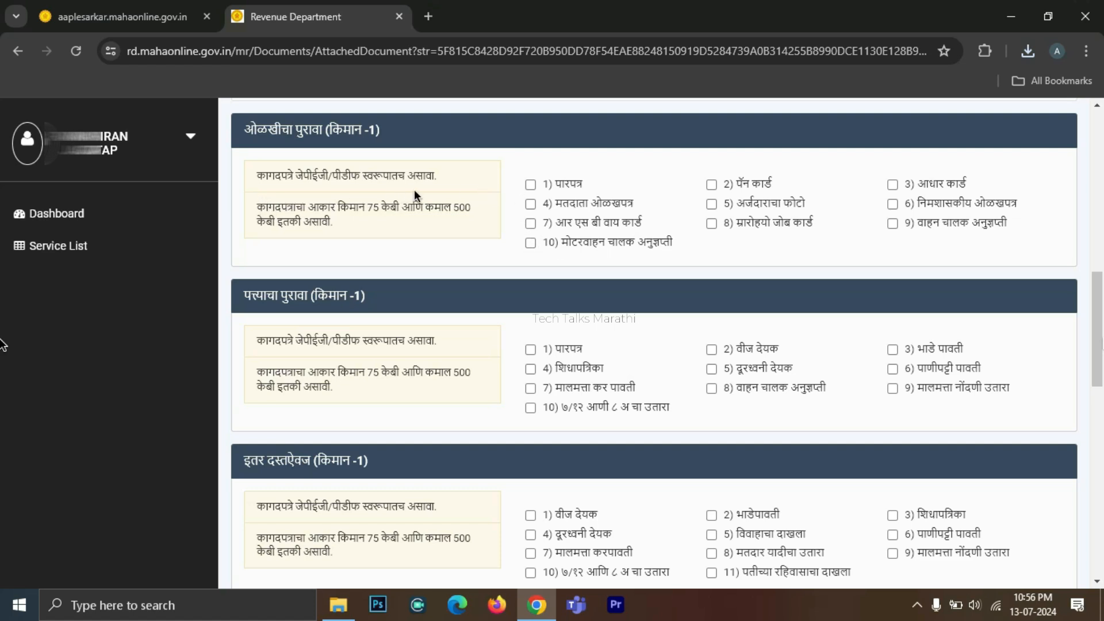
pyautogui.click(894, 184)
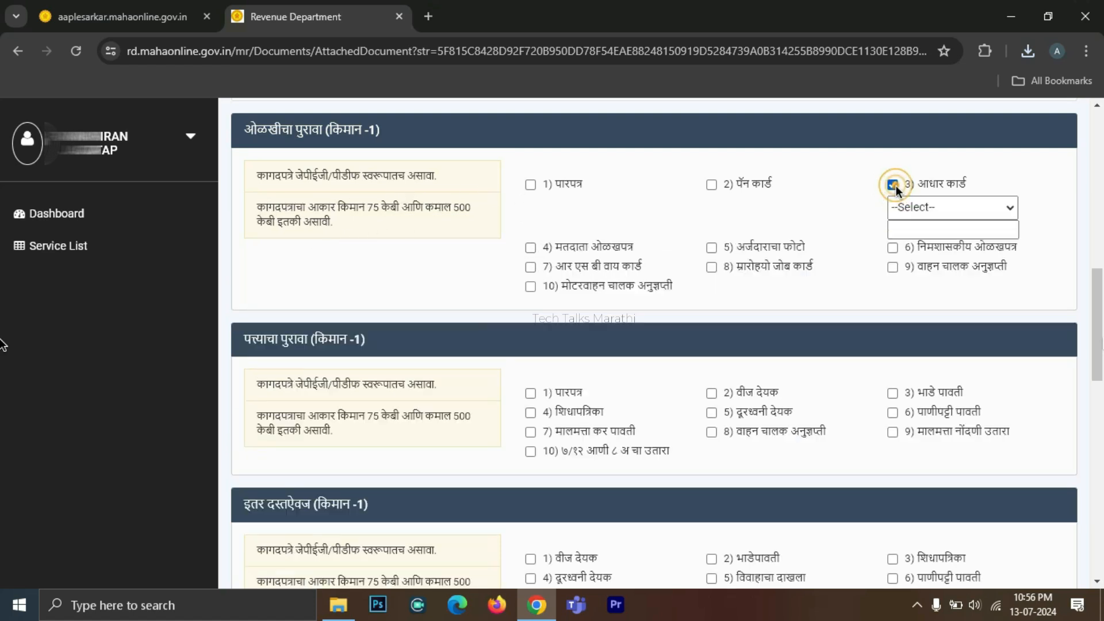
pyautogui.click(913, 205)
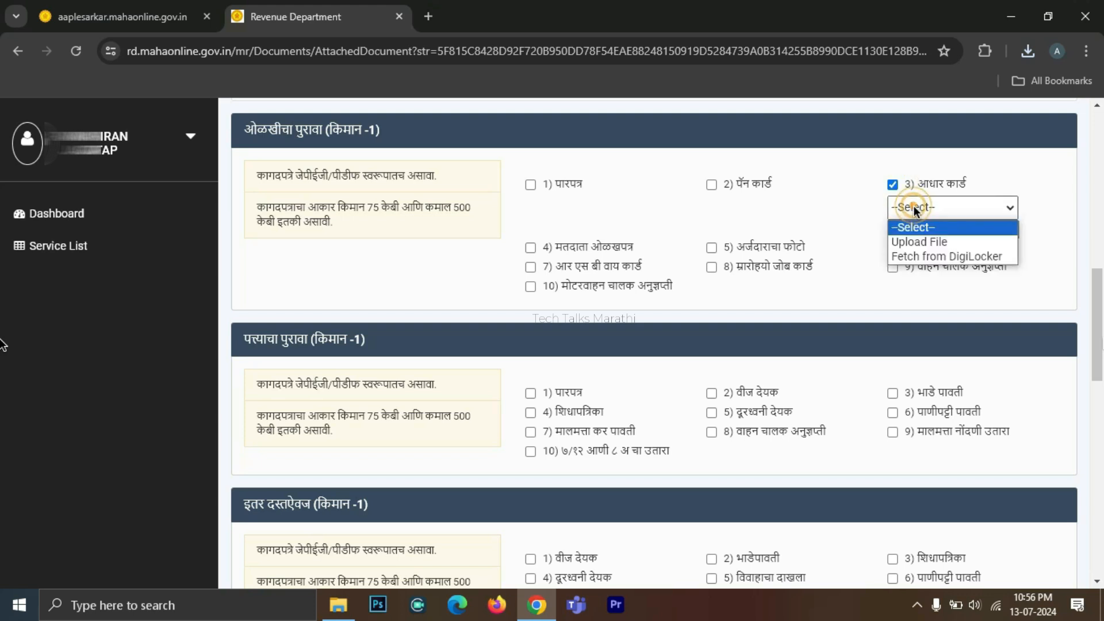
pyautogui.click(922, 241)
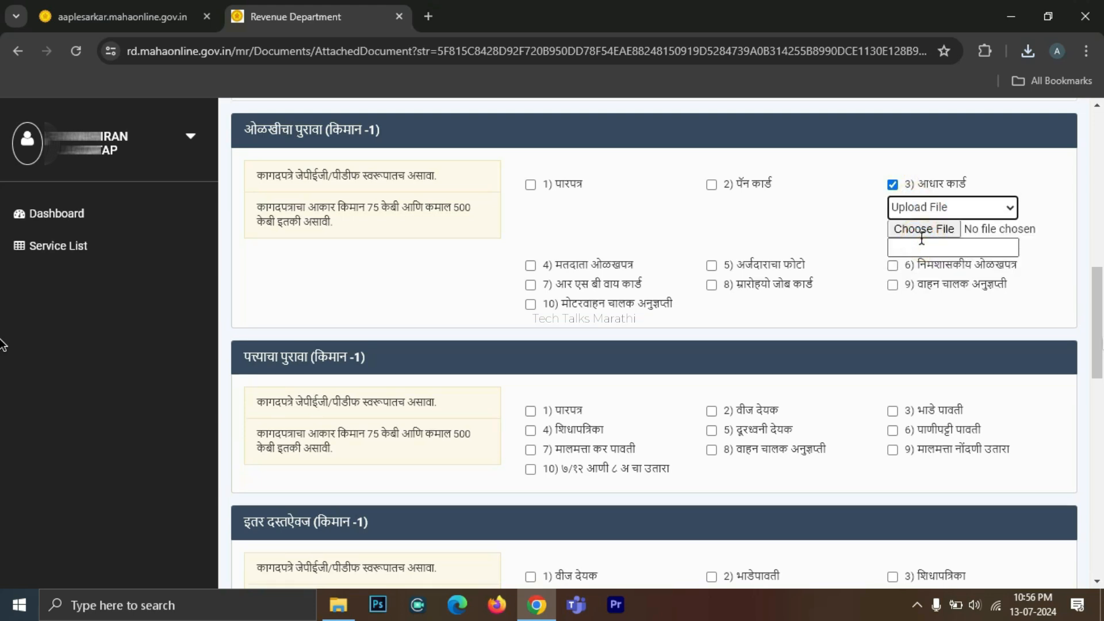
pyautogui.click(917, 226)
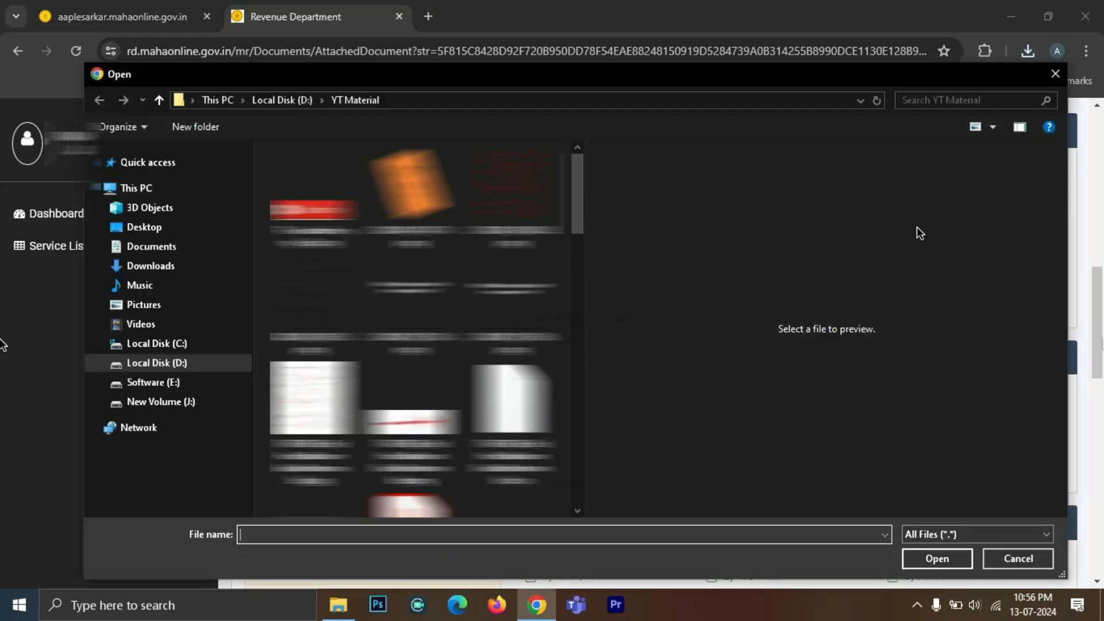
pyautogui.click(166, 228)
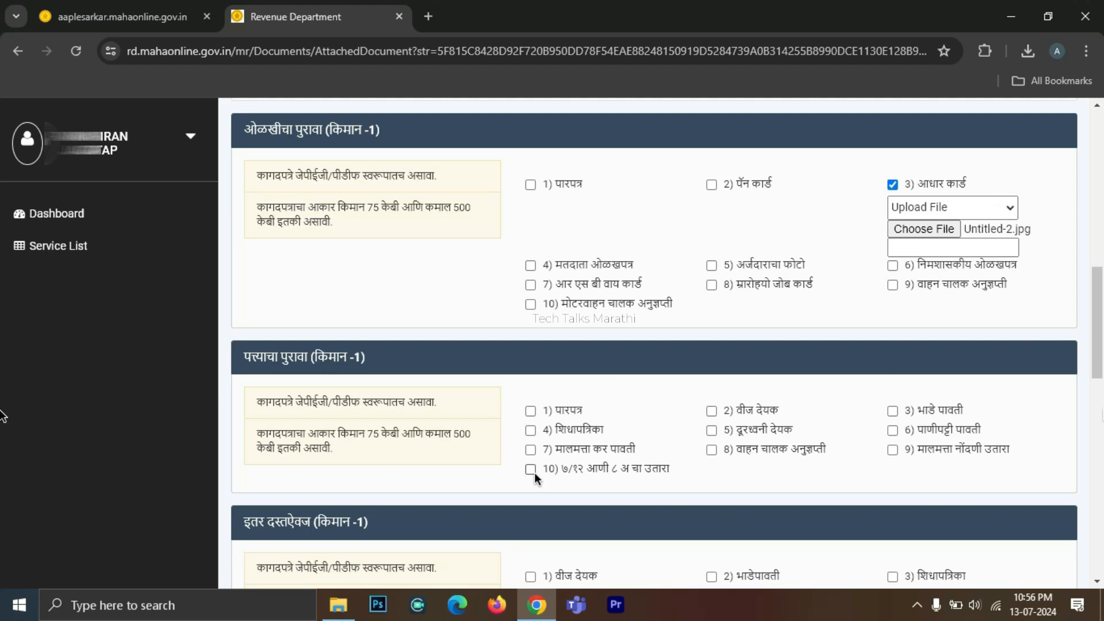
# Tick वीज देयक as address proof, choose Upload File, and select LTE-Bill.pdf.
pyautogui.scroll(-4, 534, 472)
pyautogui.click(711, 198)
pyautogui.click(737, 219)
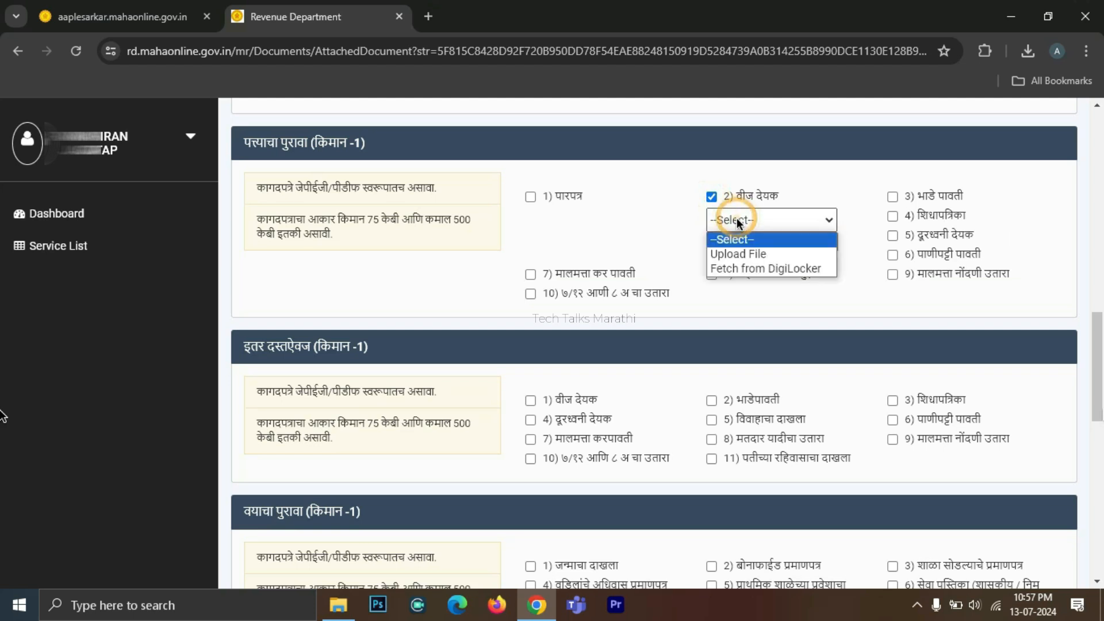
pyautogui.click(739, 253)
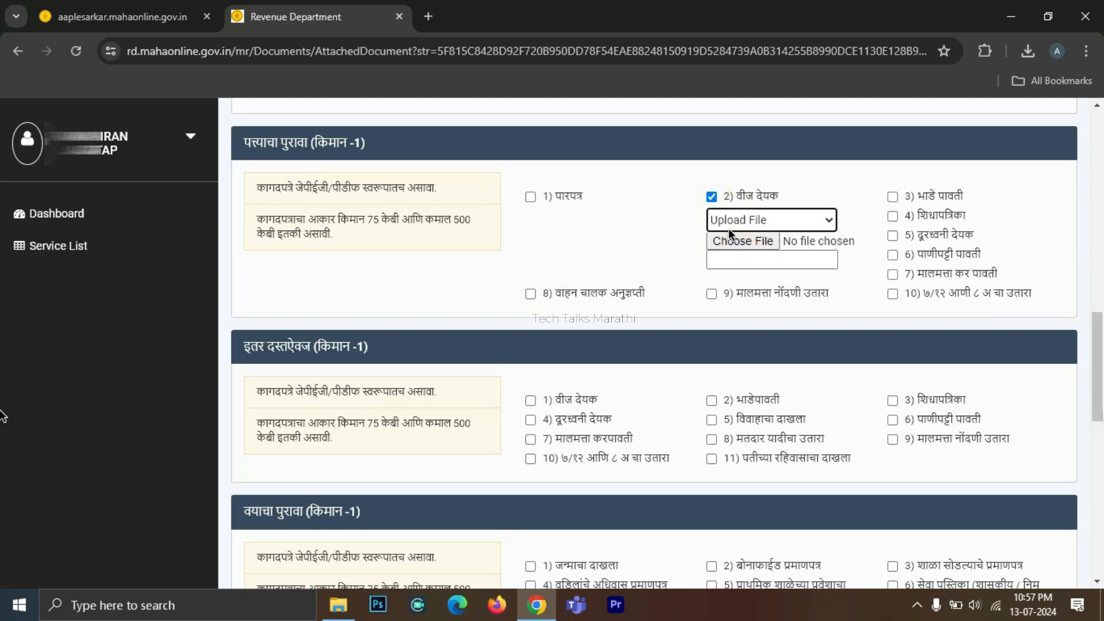
pyautogui.click(729, 240)
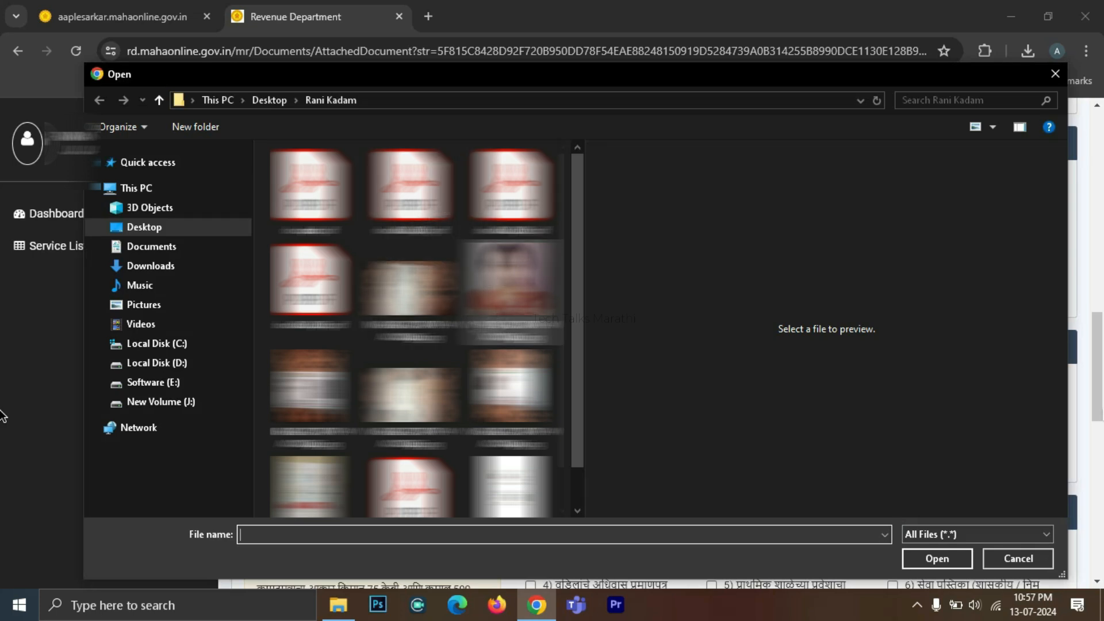
pyautogui.scroll(-1, 486, 323)
pyautogui.click(438, 438)
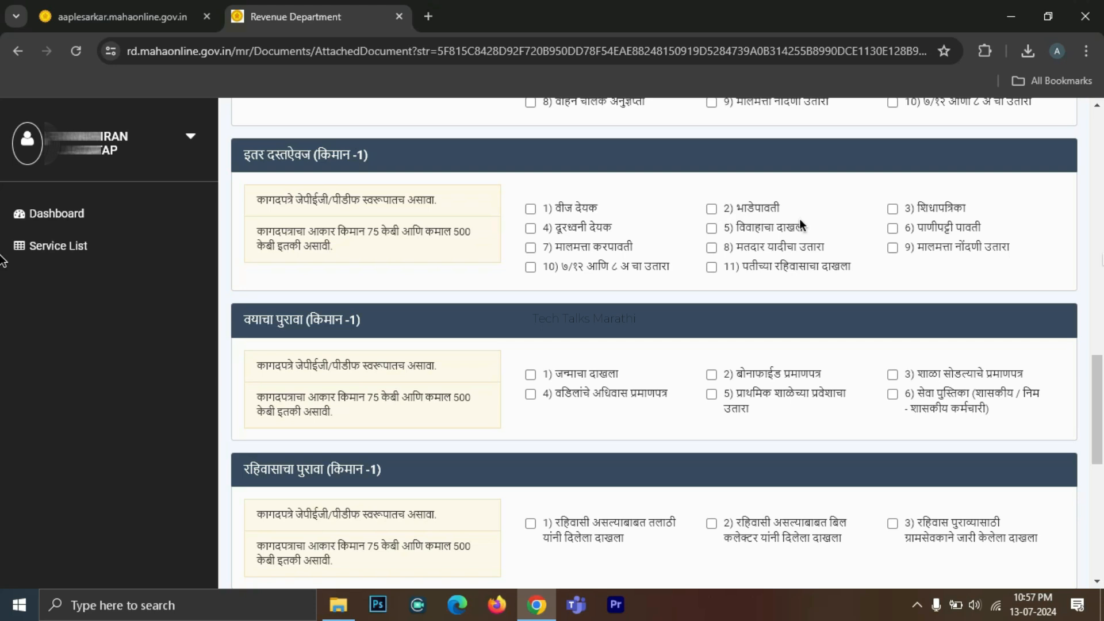
# Tick '1) वीज देयक' (electricity bill) under इतर दस्तऐवज and set it to Upload File.
pyautogui.click(531, 208)
pyautogui.click(559, 232)
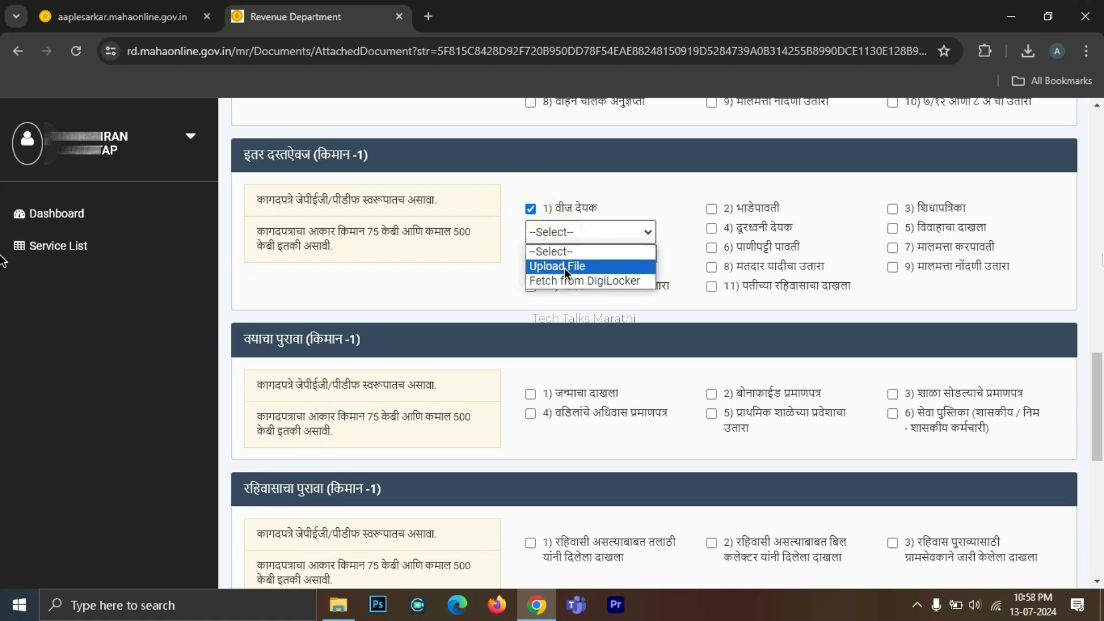
pyautogui.click(564, 266)
pyautogui.scroll(-3, 564, 268)
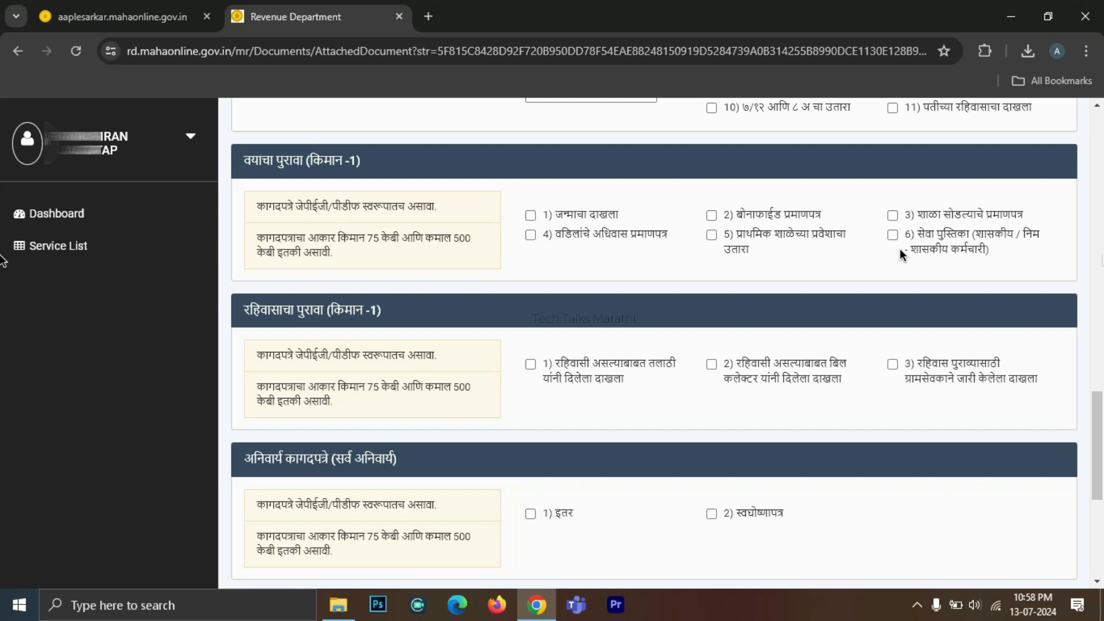
# Tick '5) प्राथमिक शाळेच्या प्रवेशाचा उतारा' as age proof, set it to Upload File, and open Choose File.
pyautogui.click(712, 235)
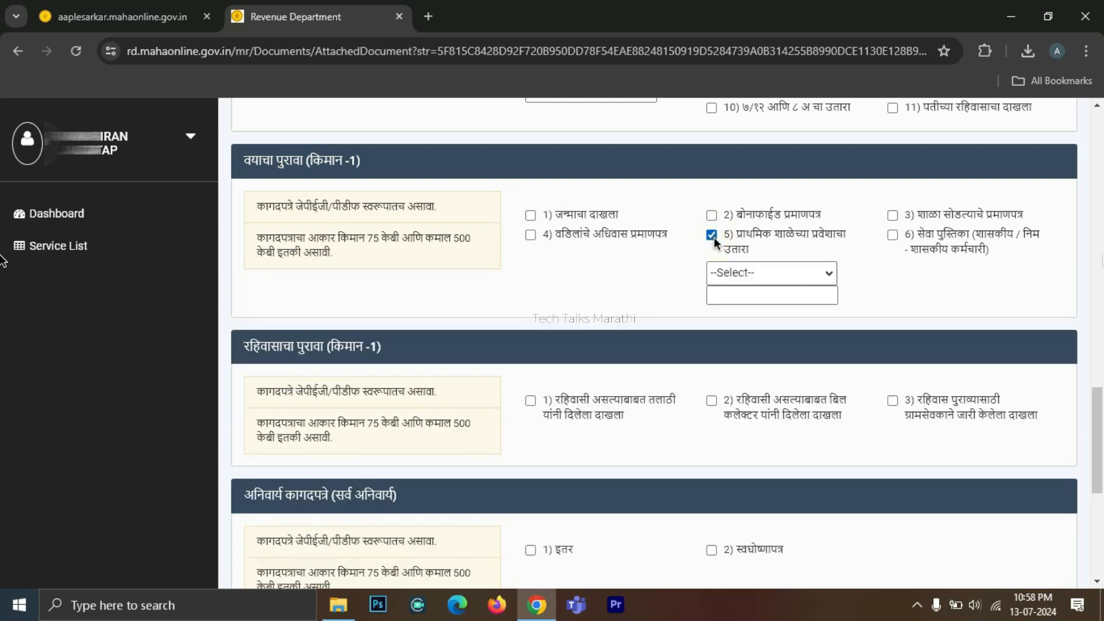
pyautogui.click(736, 271)
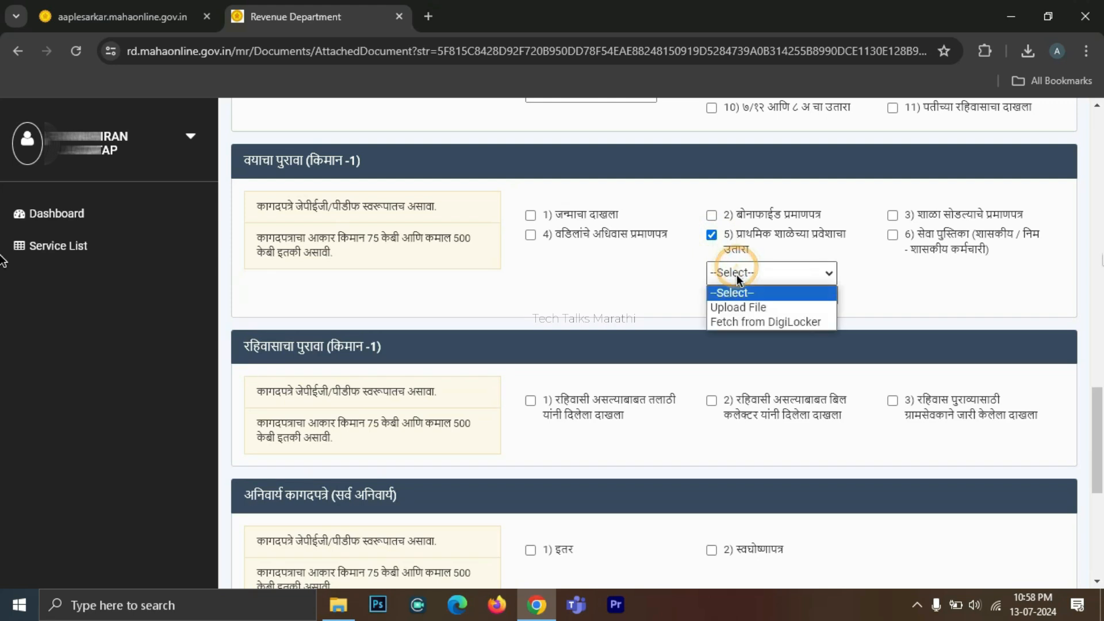
pyautogui.click(739, 308)
pyautogui.click(733, 302)
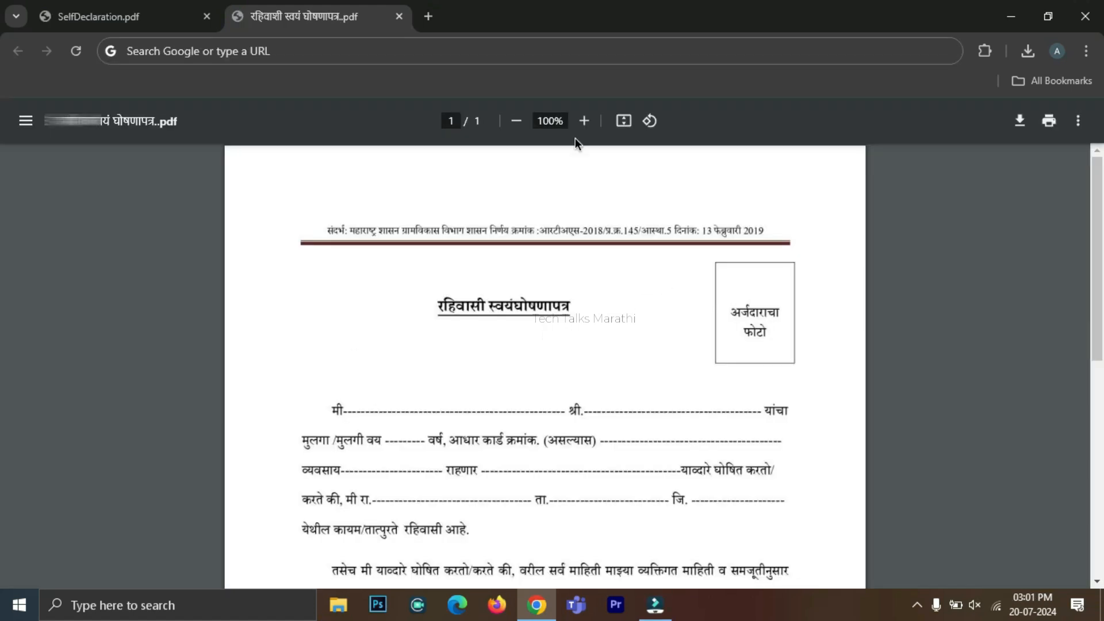
# Scroll through the रहिवासी स्वयंघोषणापत्र PDF from its header down to the signature and name lines.
pyautogui.scroll(-2, 761, 230)
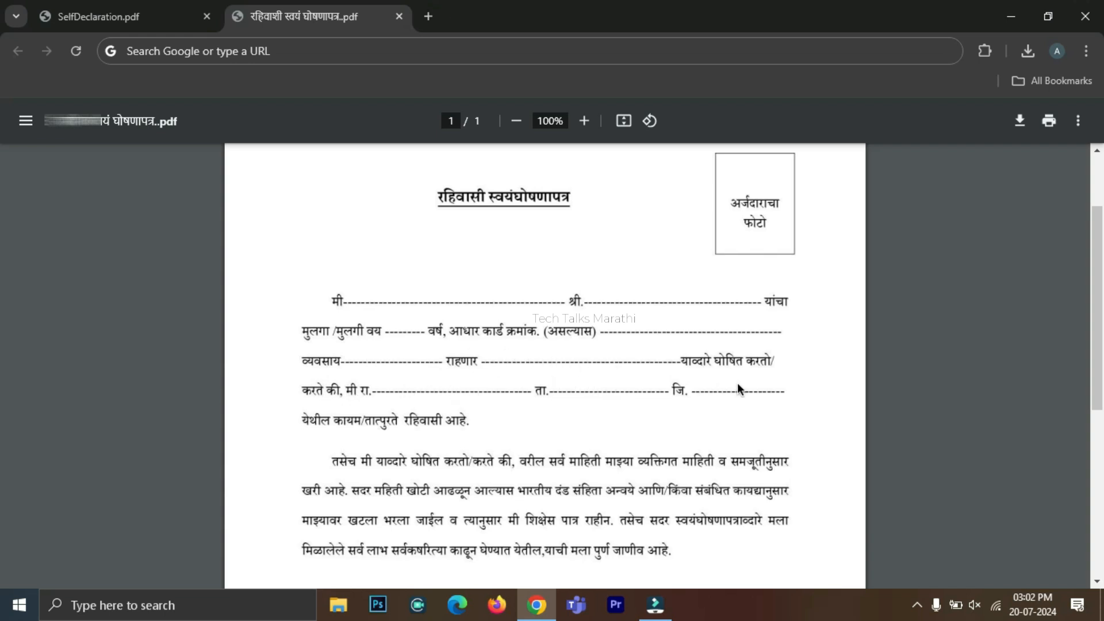
pyautogui.scroll(-5, 448, 333)
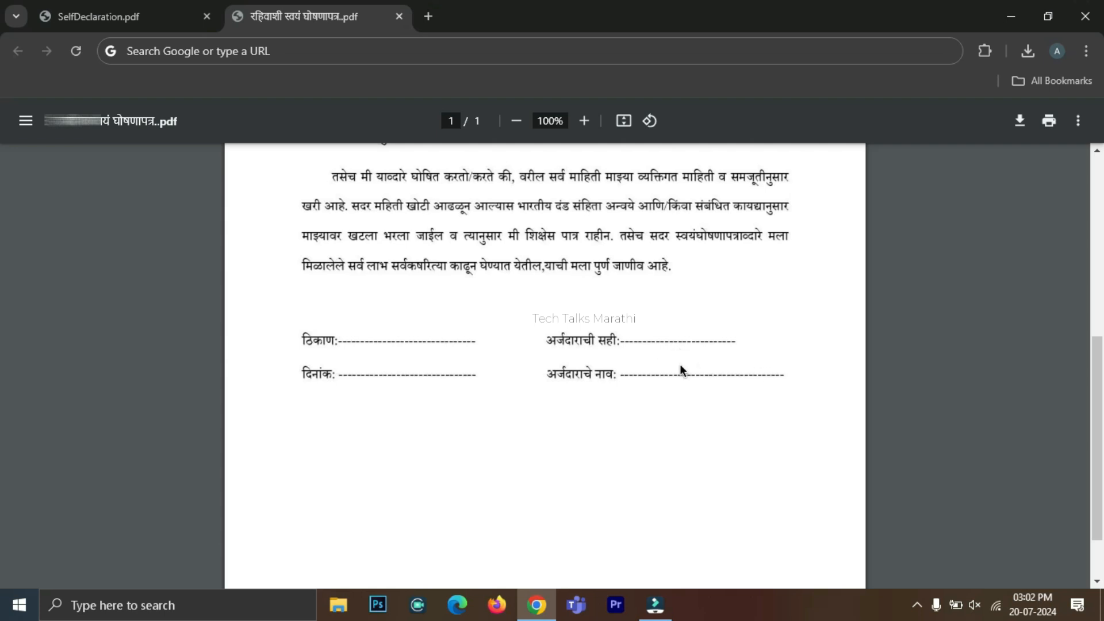
pyautogui.scroll(7, 715, 382)
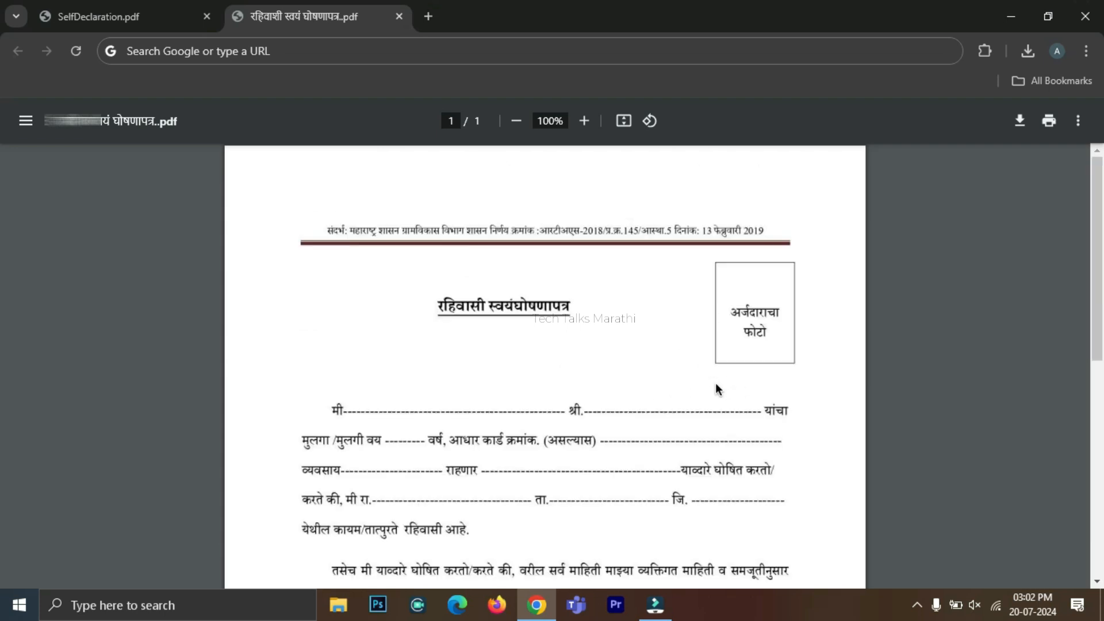
pyautogui.scroll(-4, 740, 350)
pyautogui.scroll(4, 740, 350)
pyautogui.scroll(-2, 740, 350)
pyautogui.scroll(2, 741, 350)
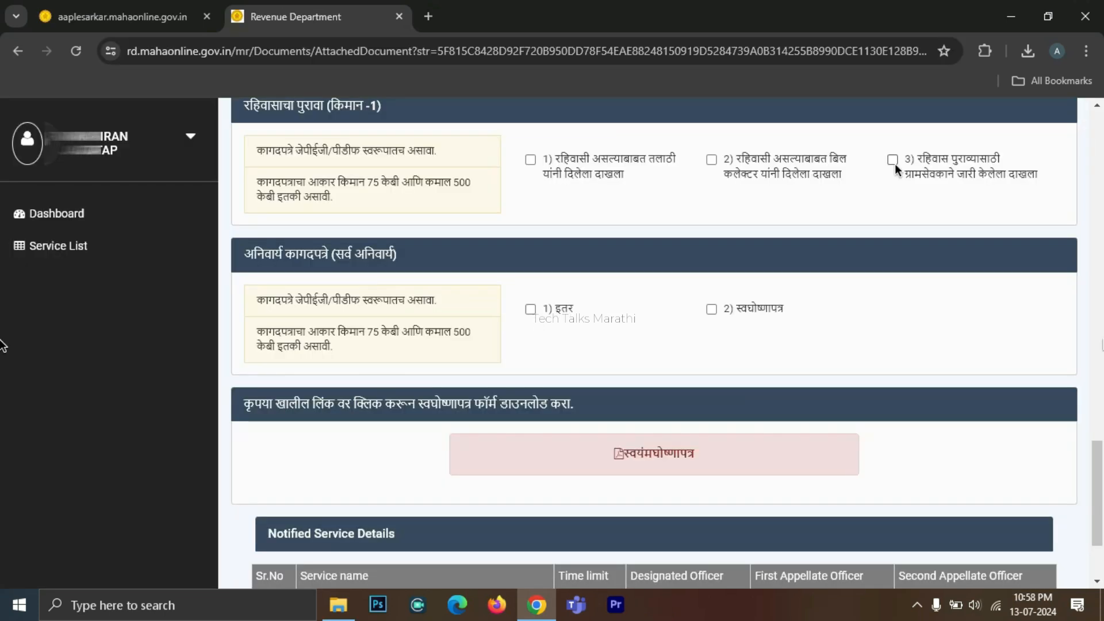
# Tick the ग्रामसेवक residence certificate (option 3) as residence proof and attach doc.pdf as its file.
pyautogui.click(892, 160)
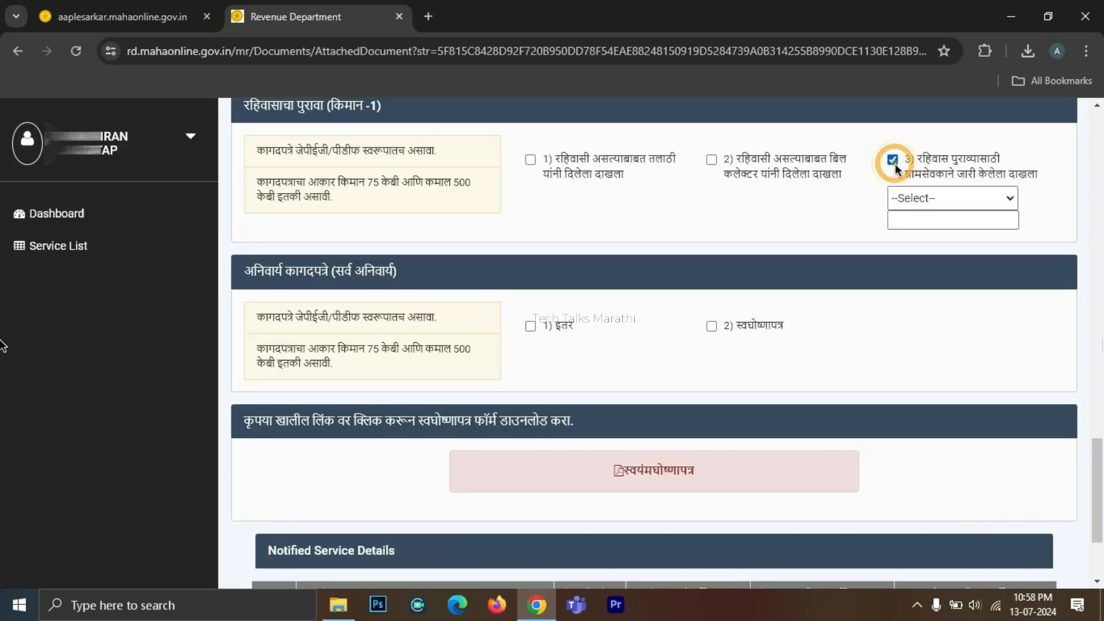
pyautogui.click(911, 196)
pyautogui.click(916, 229)
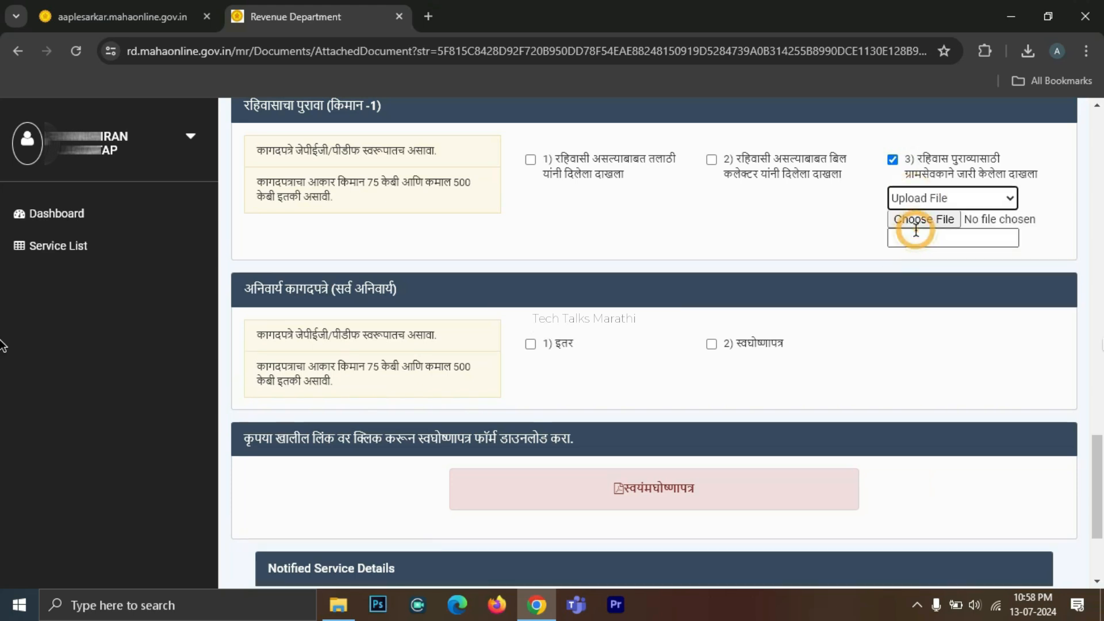
pyautogui.click(909, 222)
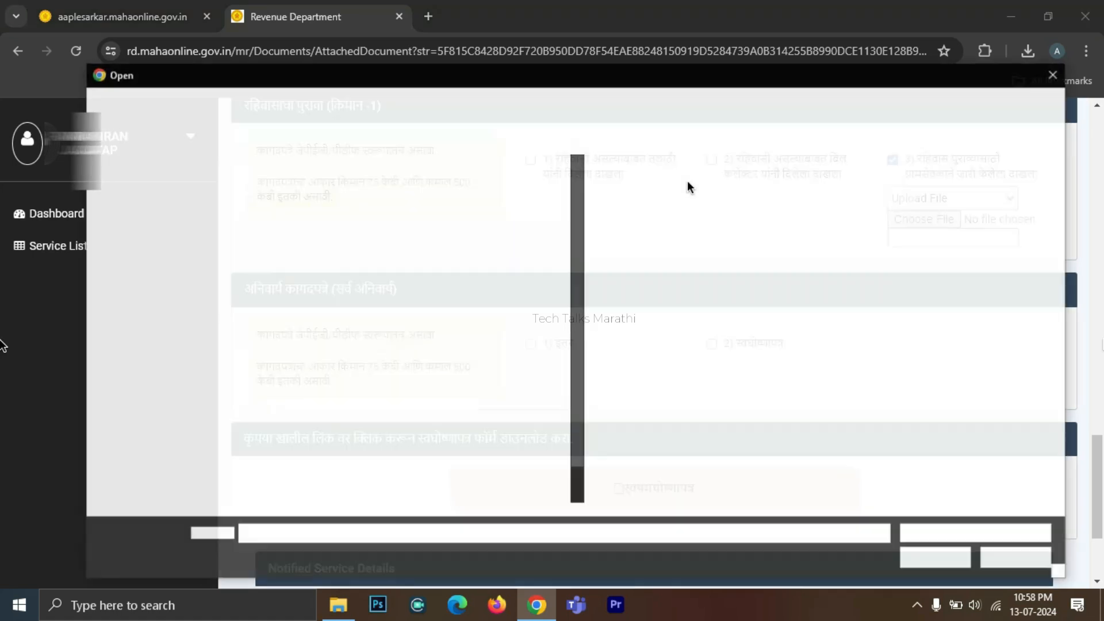
pyautogui.click(509, 193)
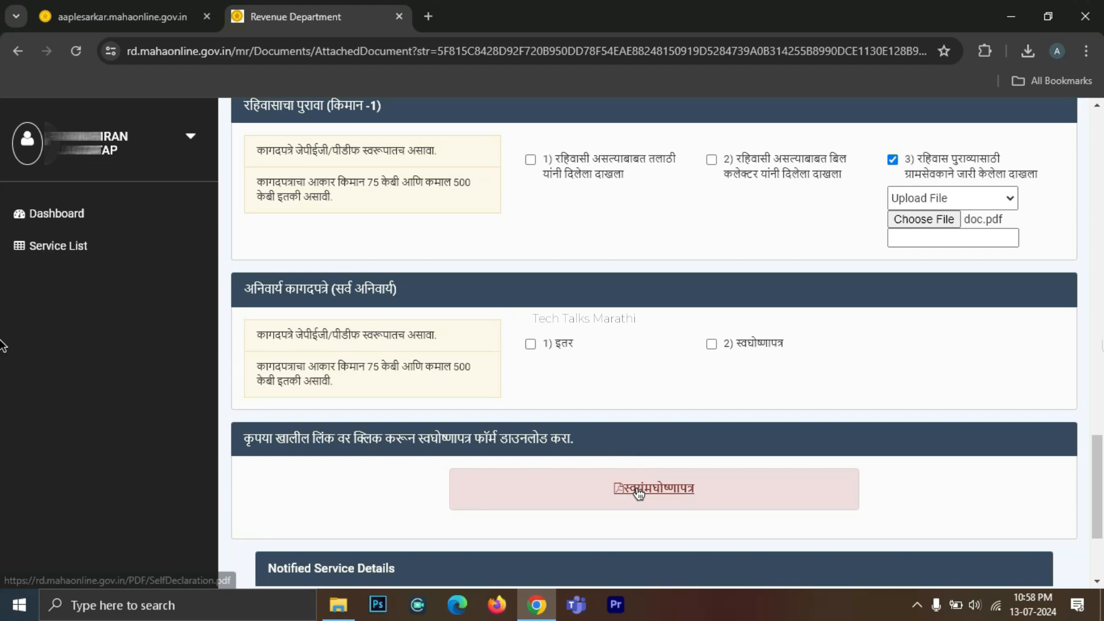
# Open the blank SelfDeclaration.pdf from the स्वयंघोषणापत्र link and scroll through its two pages.
pyautogui.click(637, 490)
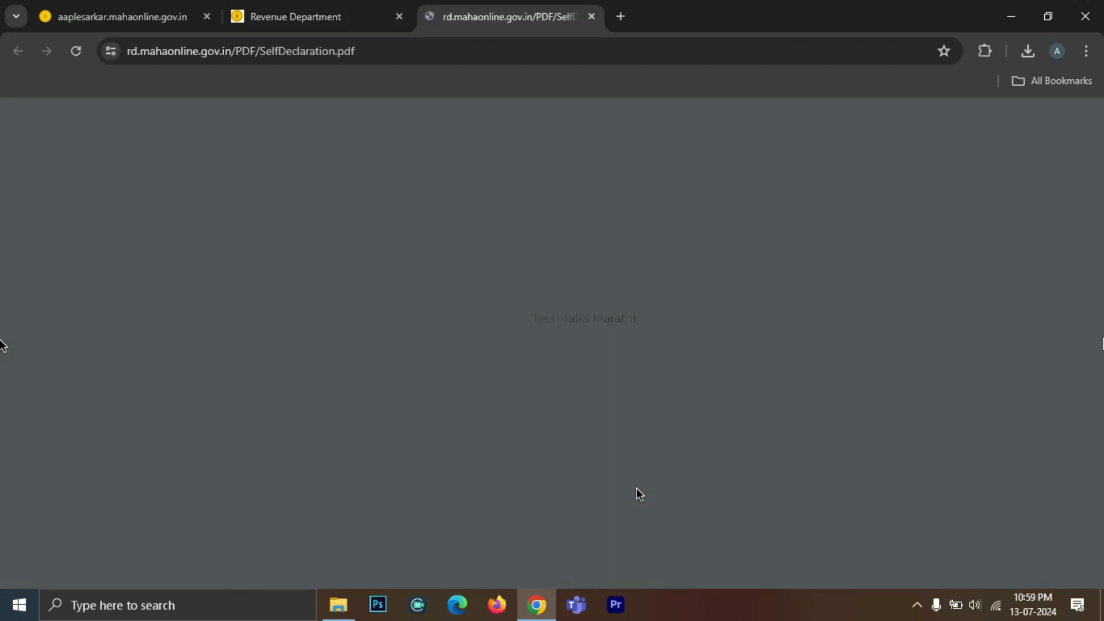
pyautogui.scroll(-12, 636, 488)
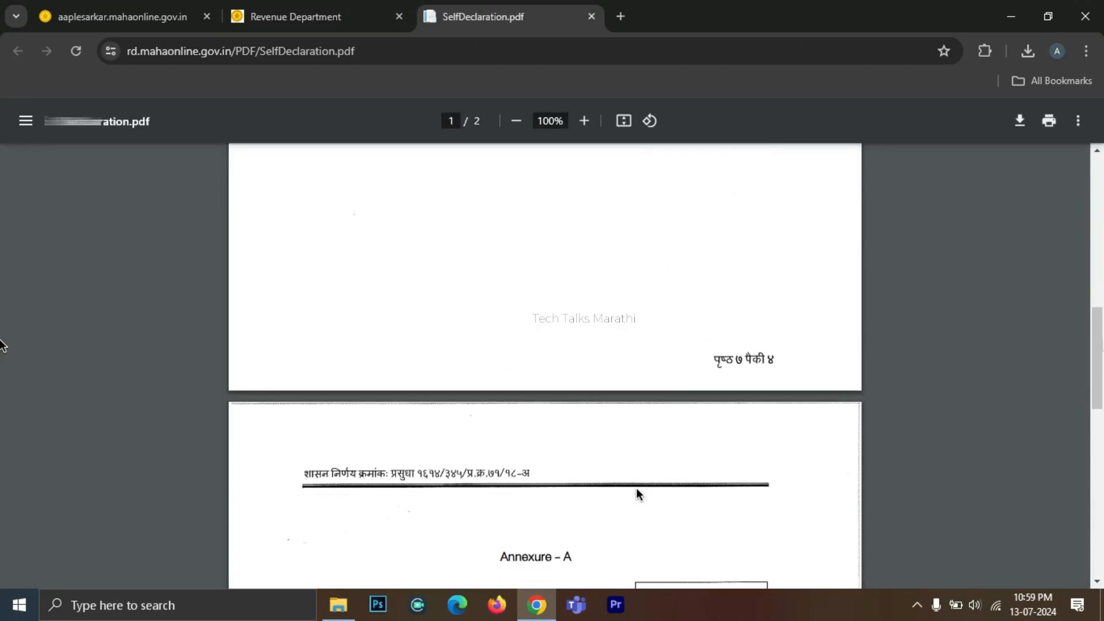
pyautogui.scroll(10, 636, 487)
pyautogui.scroll(-5, 491, 329)
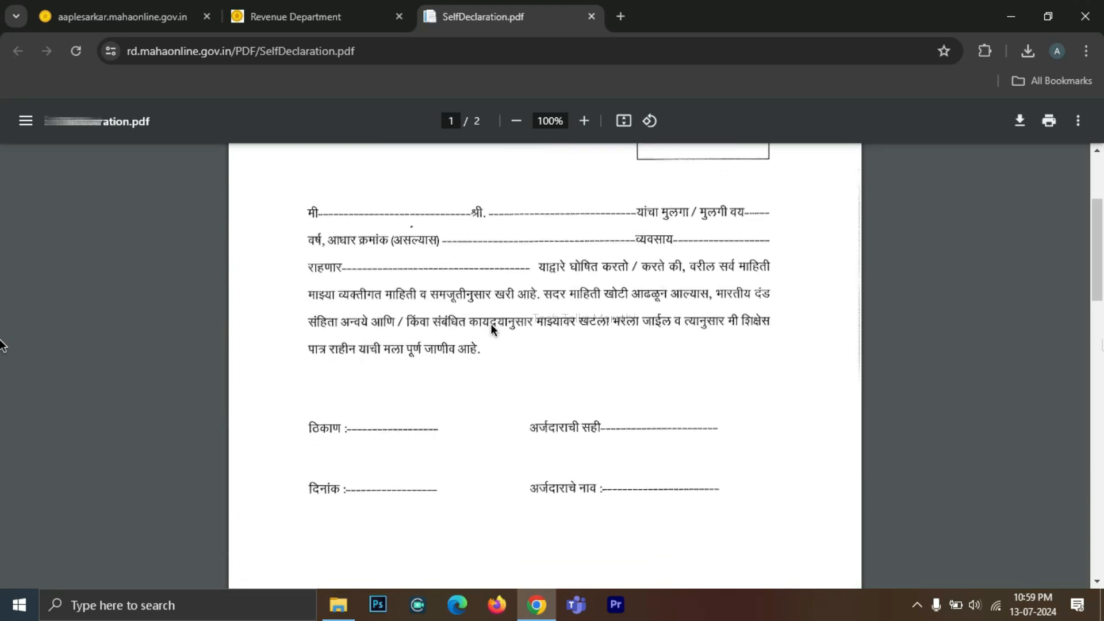
pyautogui.scroll(5, 491, 329)
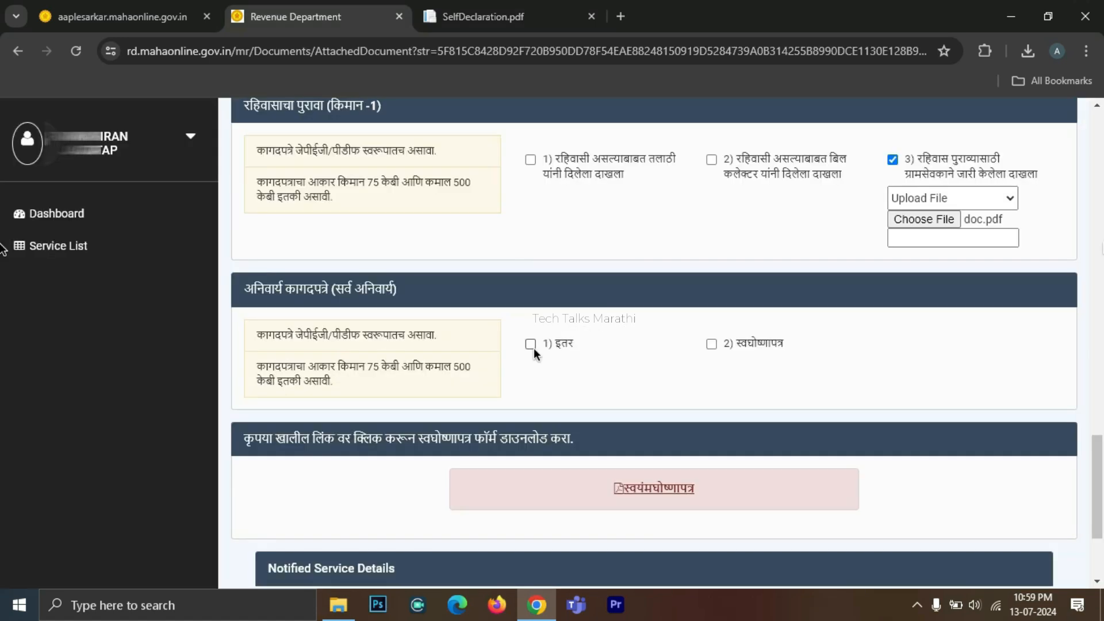
# Tick the इतर mandatory document and attach doc0002.pdf as its uploaded file.
pyautogui.click(530, 345)
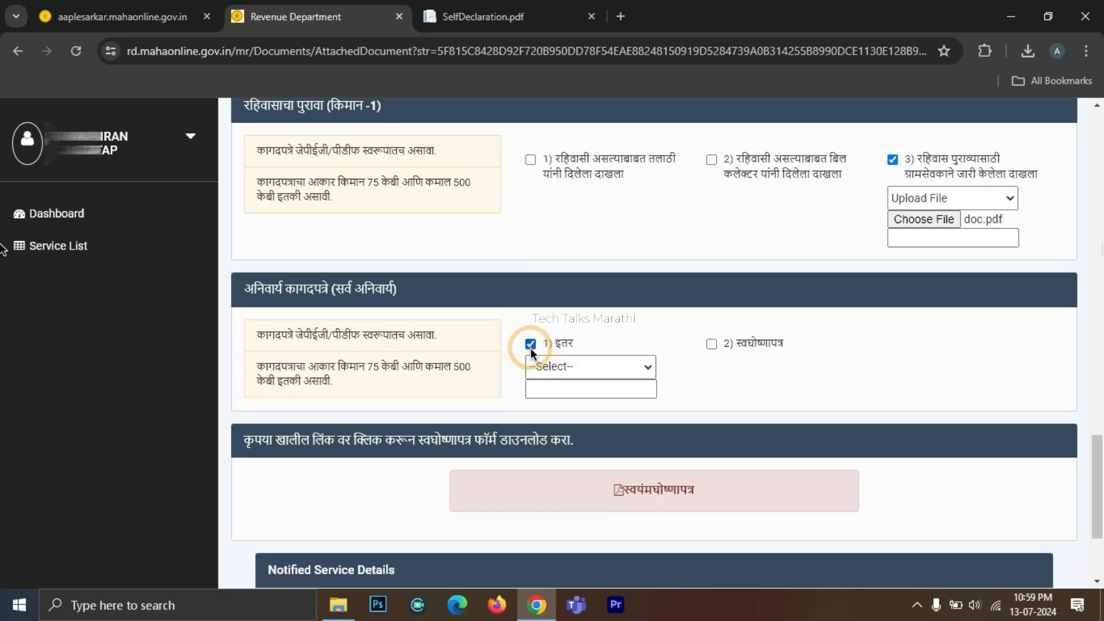
pyautogui.click(557, 367)
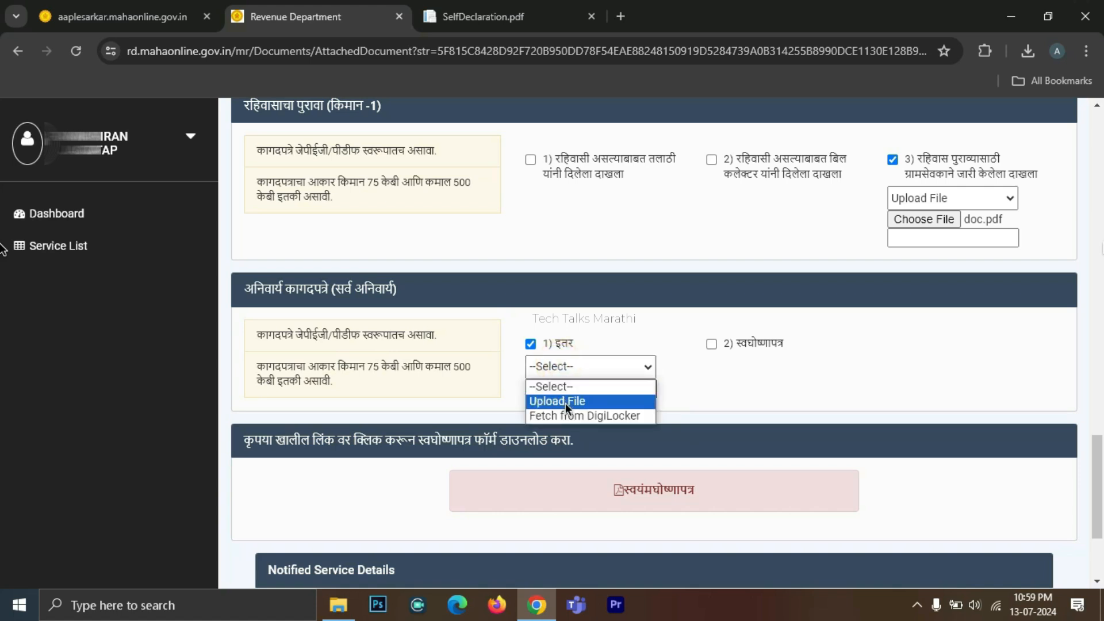
pyautogui.click(565, 402)
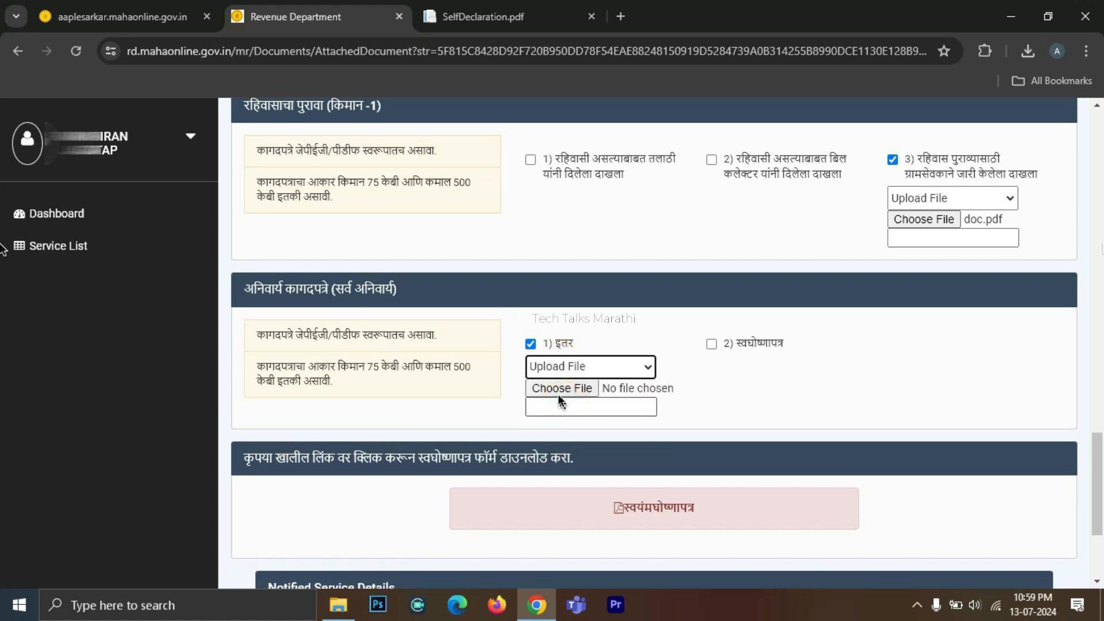
pyautogui.click(557, 390)
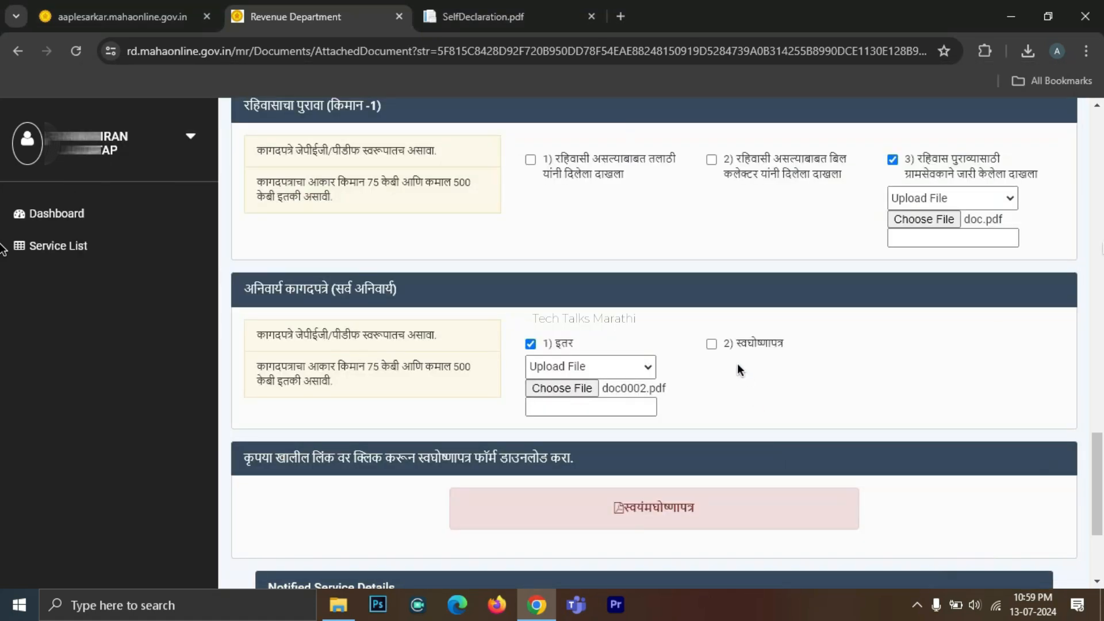
# Attach doc0003.pdf as the स्वघोषणापत्र self-declaration and submit with Upload Documents.
pyautogui.click(711, 344)
pyautogui.click(737, 366)
pyautogui.click(739, 399)
pyautogui.click(741, 389)
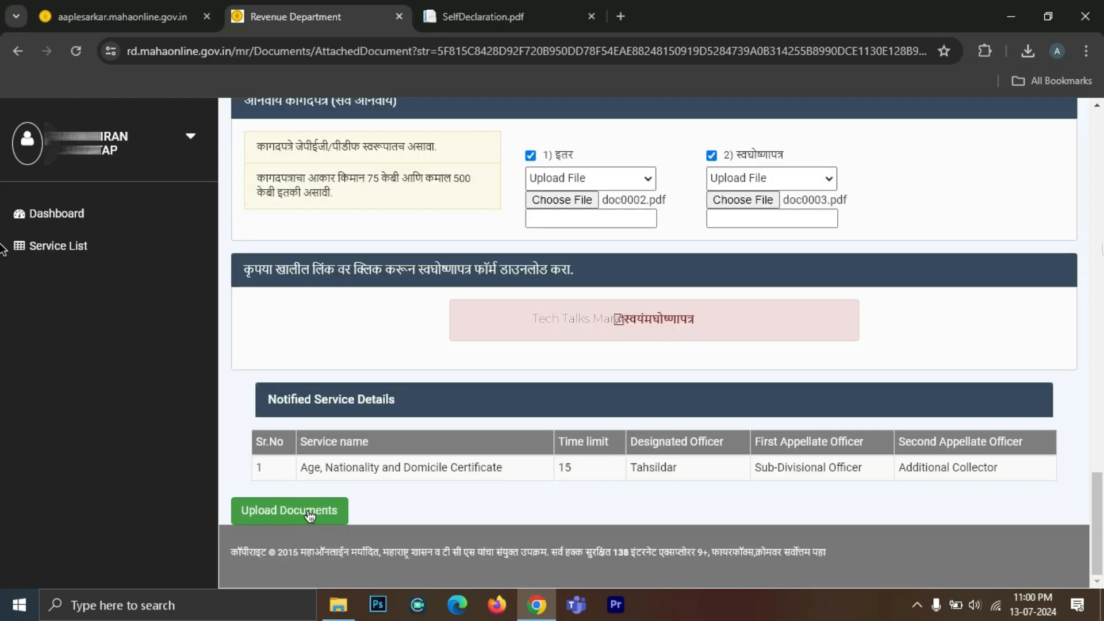
pyautogui.click(310, 511)
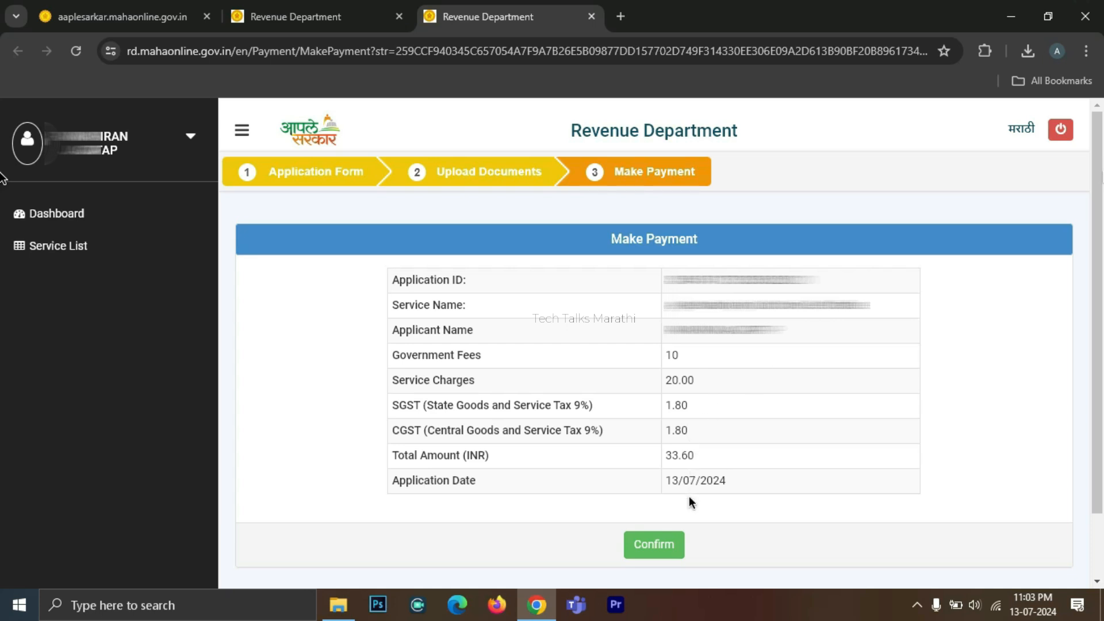
# Confirm the ₹33.60 fee and proceed to pay with PayGov (Credit/Debit Card).
pyautogui.click(657, 549)
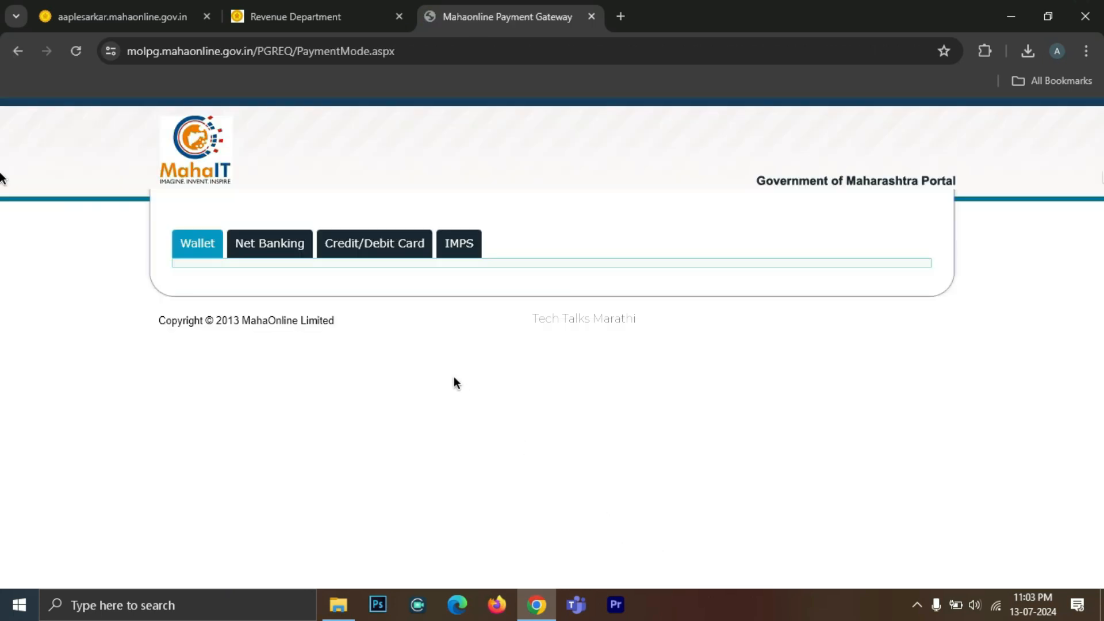
pyautogui.click(249, 251)
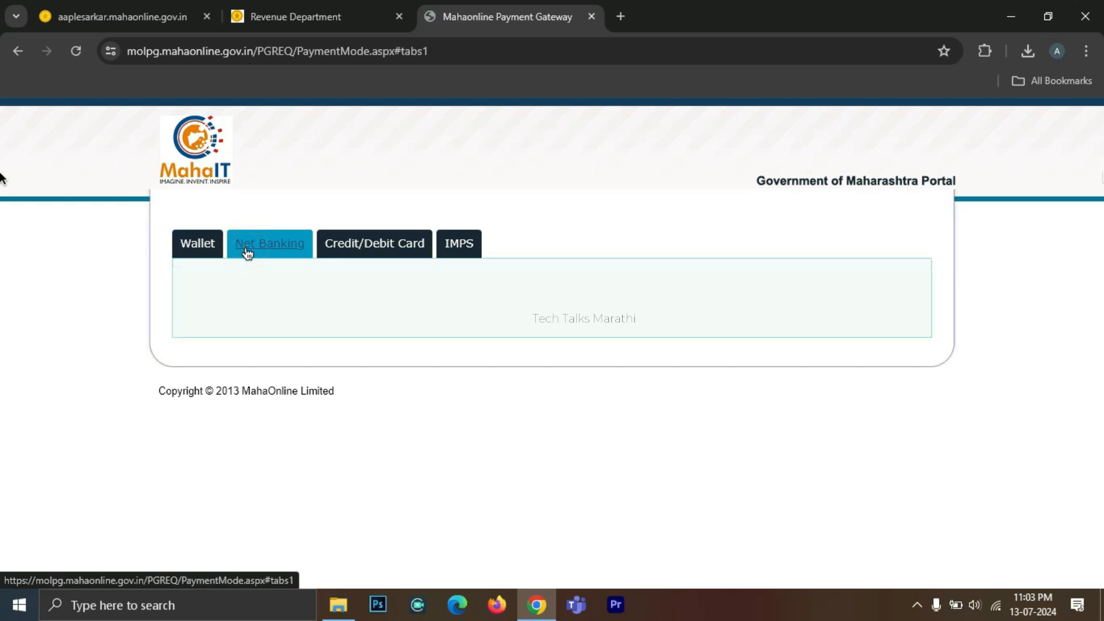
pyautogui.click(363, 254)
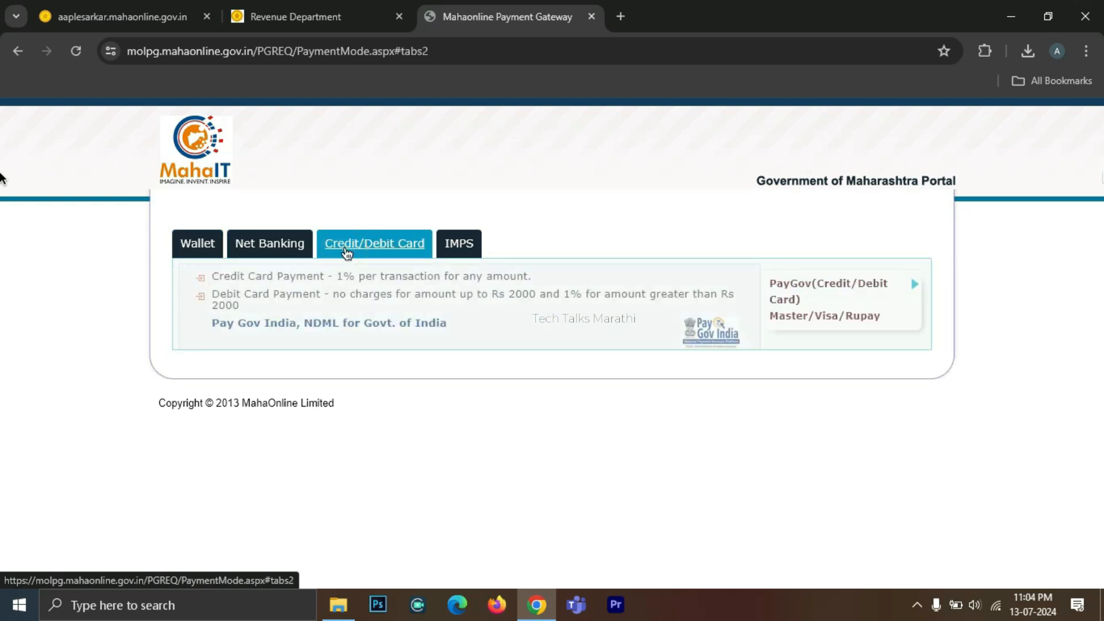
pyautogui.click(836, 311)
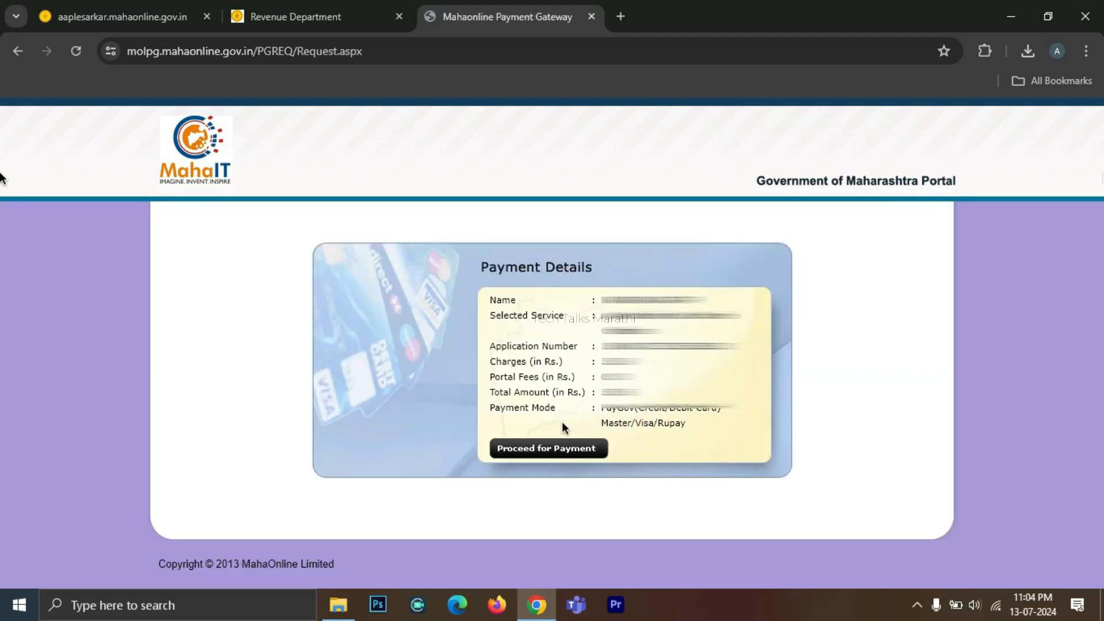
pyautogui.click(555, 446)
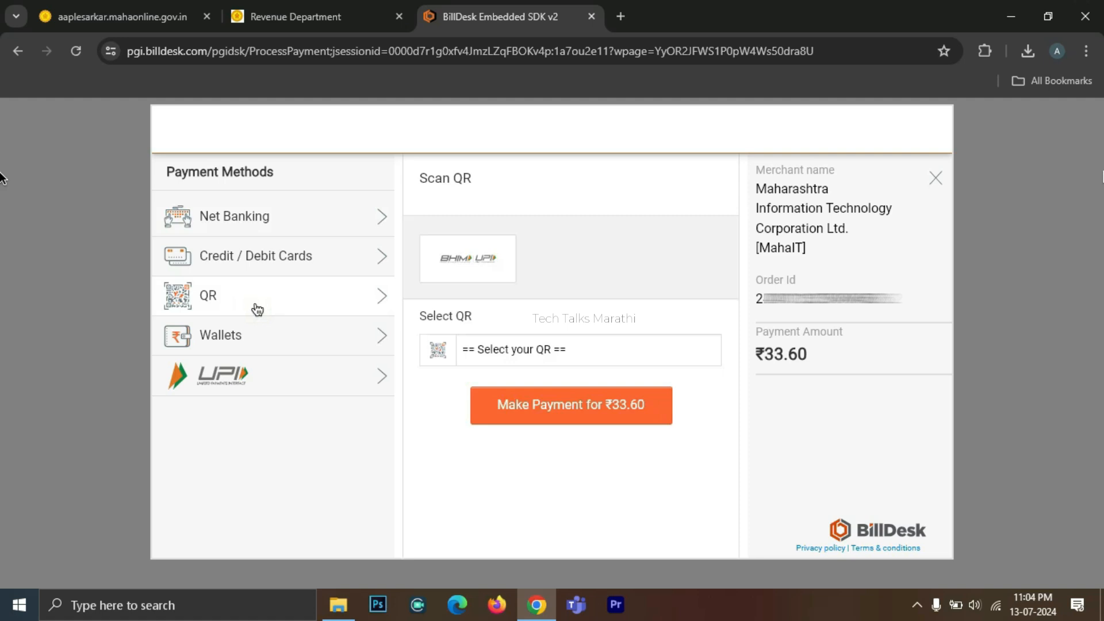
# Select BHIM UPI as the QR app and make the ₹33.60 payment by QR code.
pyautogui.click(551, 352)
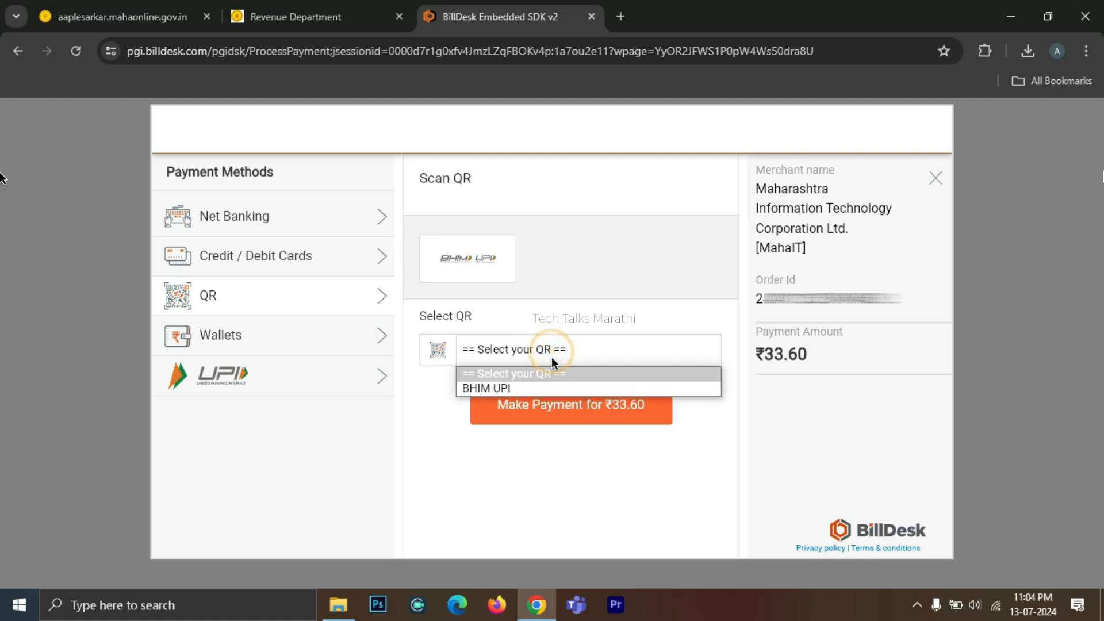
pyautogui.click(551, 387)
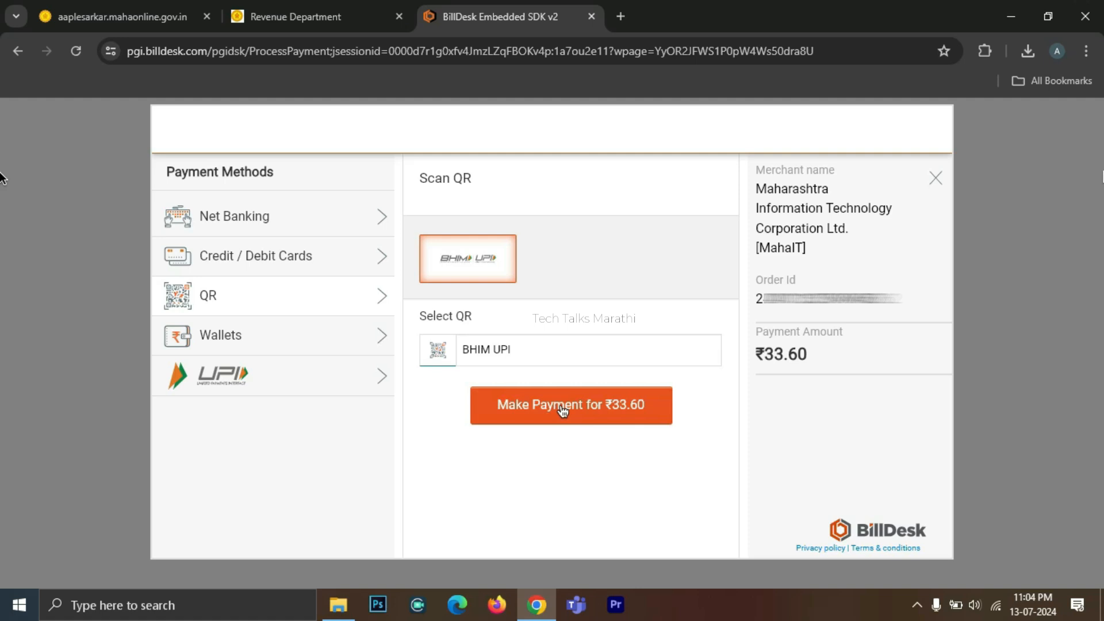
pyautogui.click(563, 408)
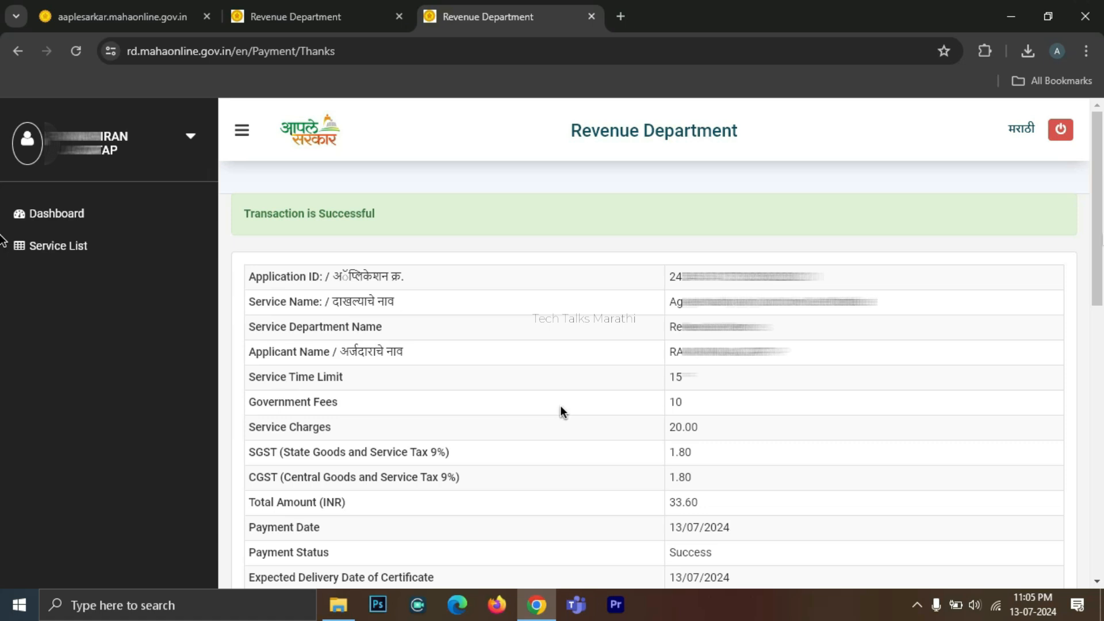
# Review the payment receipt and its printable version, then return to the Revenue Department dashboard.
pyautogui.scroll(-2, 560, 405)
pyautogui.scroll(-8, 653, 449)
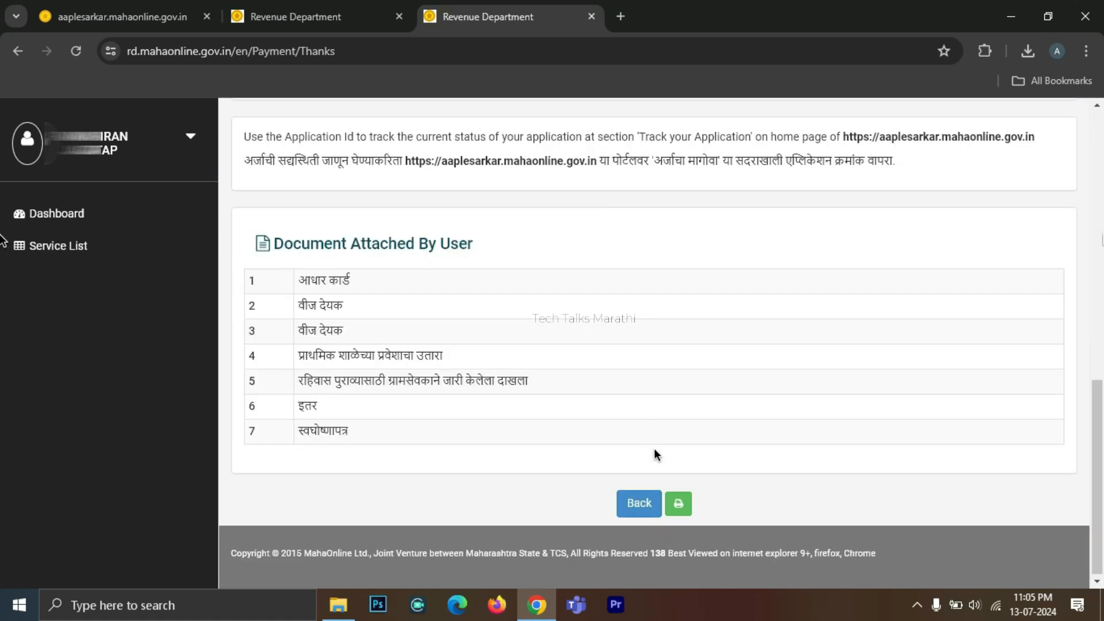
pyautogui.click(680, 505)
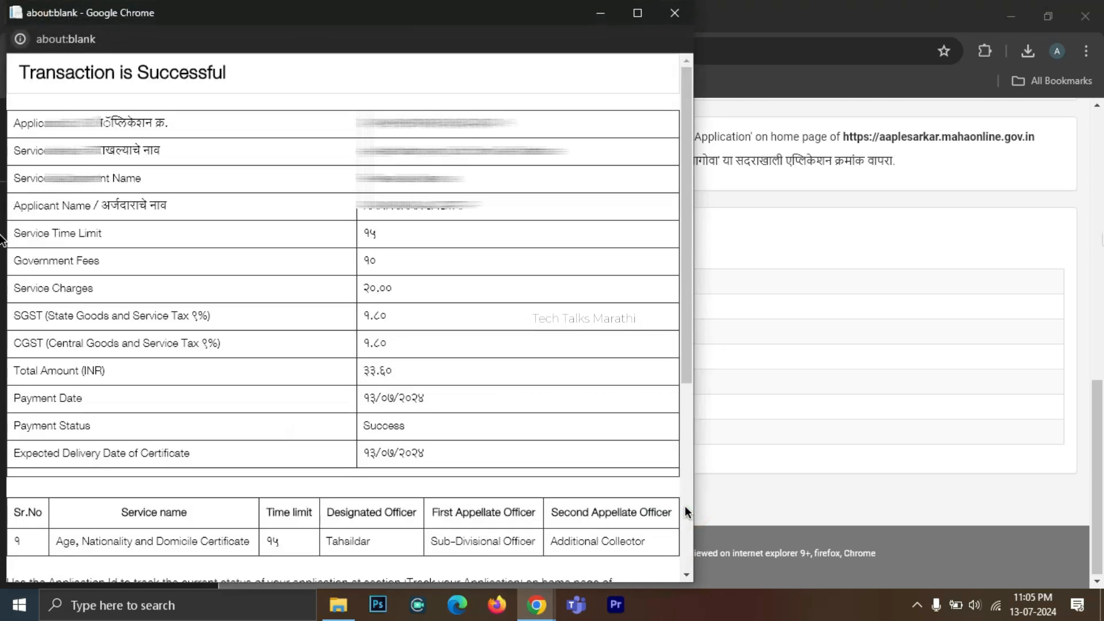
pyautogui.click(422, 307)
pyautogui.scroll(-4, 422, 307)
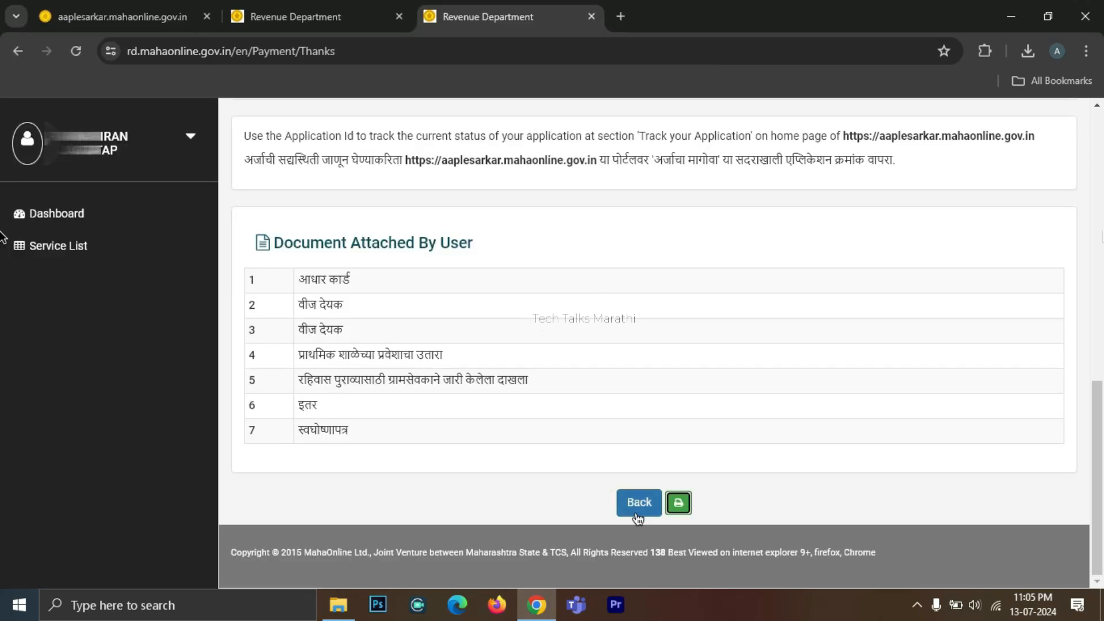
pyautogui.click(636, 513)
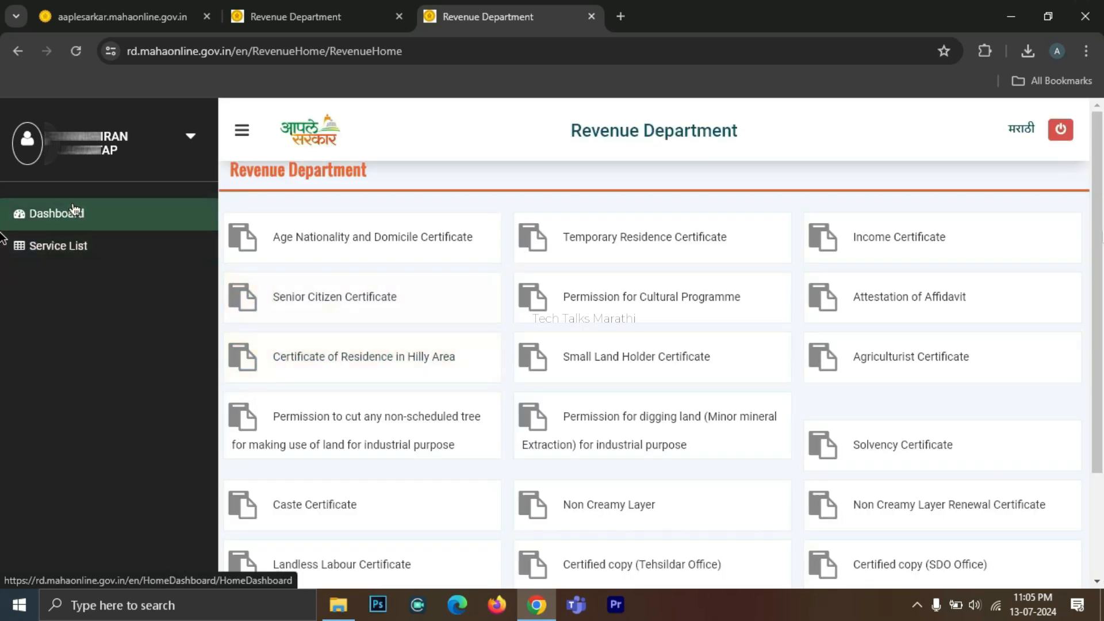
pyautogui.click(74, 210)
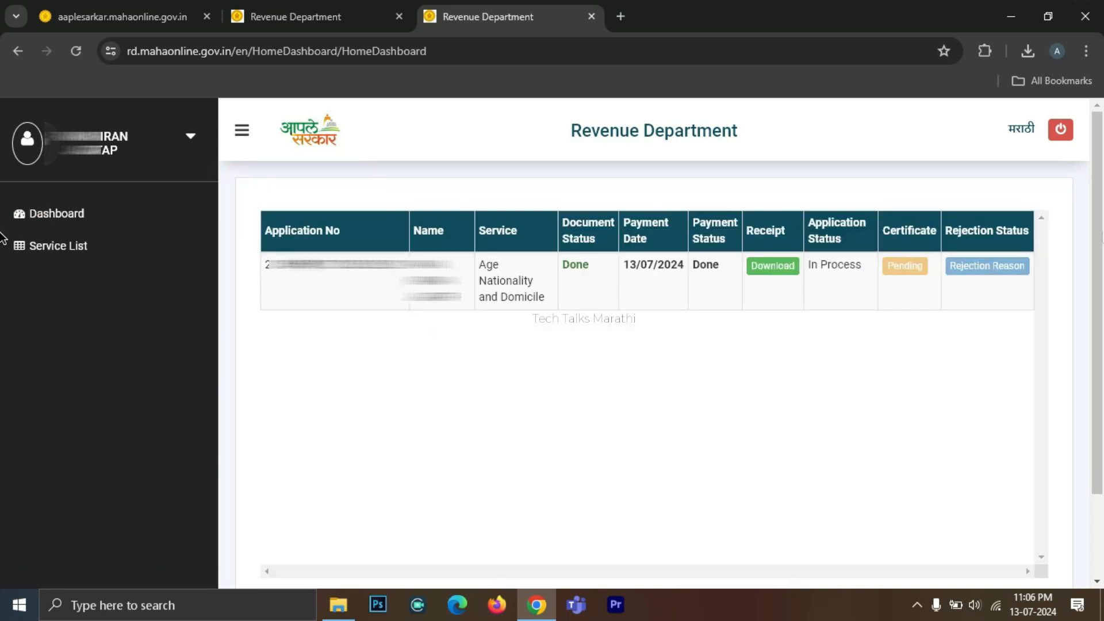
# Download the fee receipt from the dashboard's Receipt column.
pyautogui.click(774, 267)
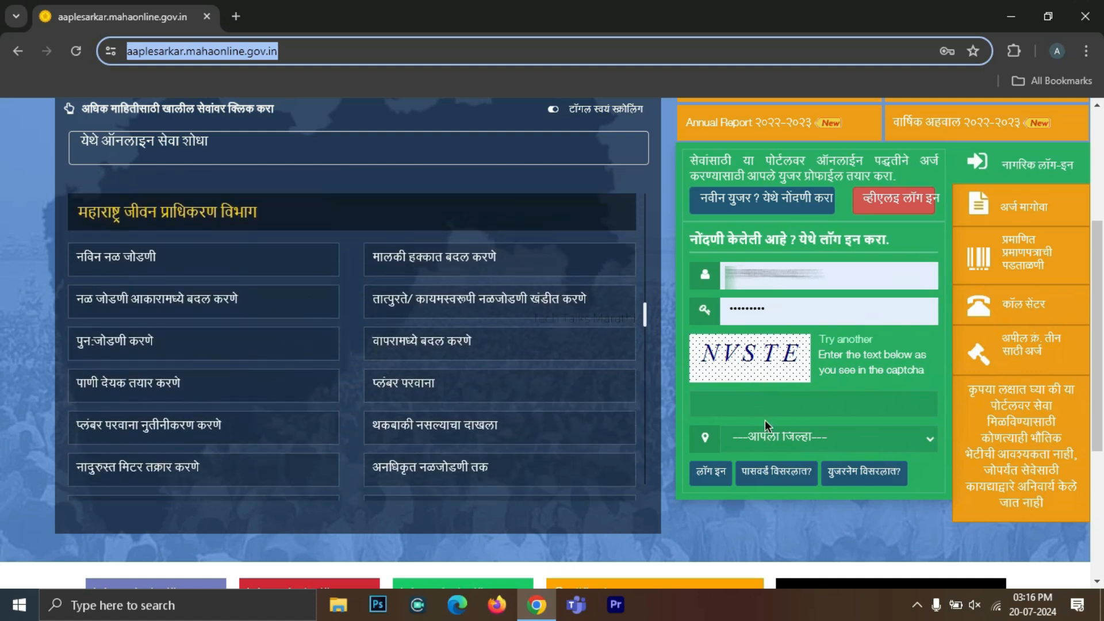
# Choose छत्रपती संभाजीनगर as the district and locate the application with Approved status.
pyautogui.click(767, 437)
pyautogui.click(810, 201)
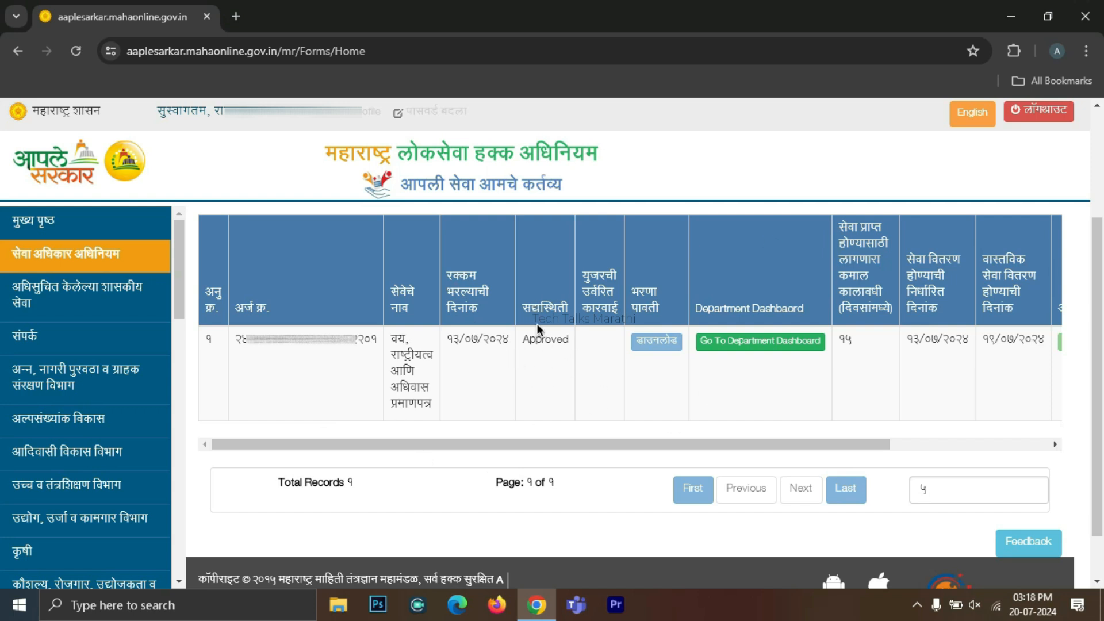
pyautogui.doubleClick(539, 339)
pyautogui.click(577, 374)
# Download the approved certificate under प्रमाणपत्र डाउनलोड करा and open the PDF.
pyautogui.moveTo(650, 445); pyautogui.dragTo(805, 449)
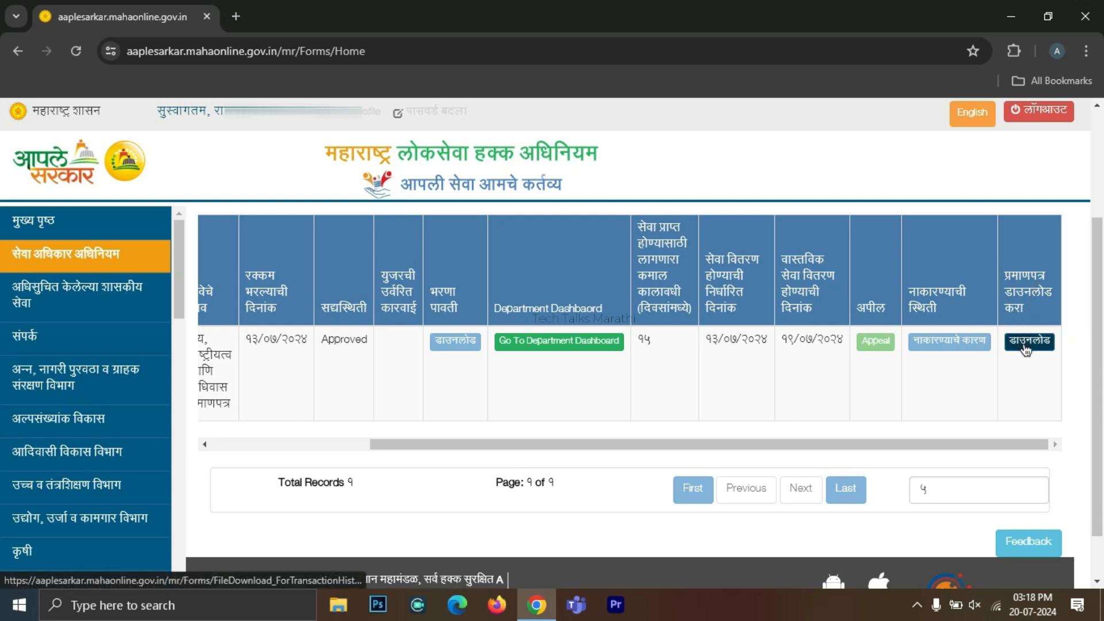
pyautogui.click(1030, 344)
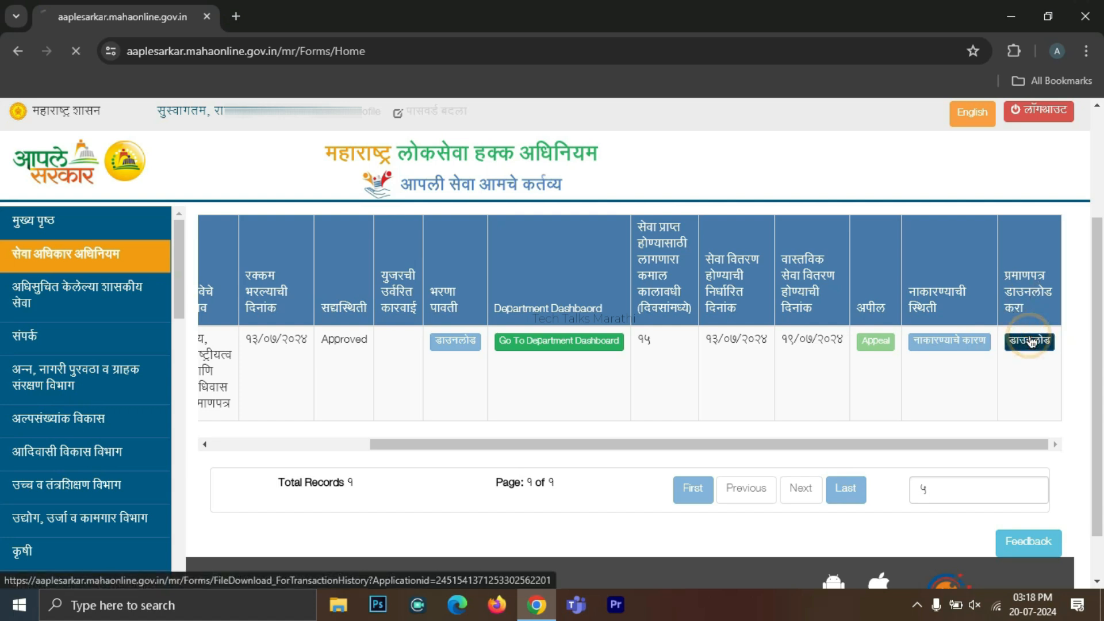
pyautogui.click(852, 105)
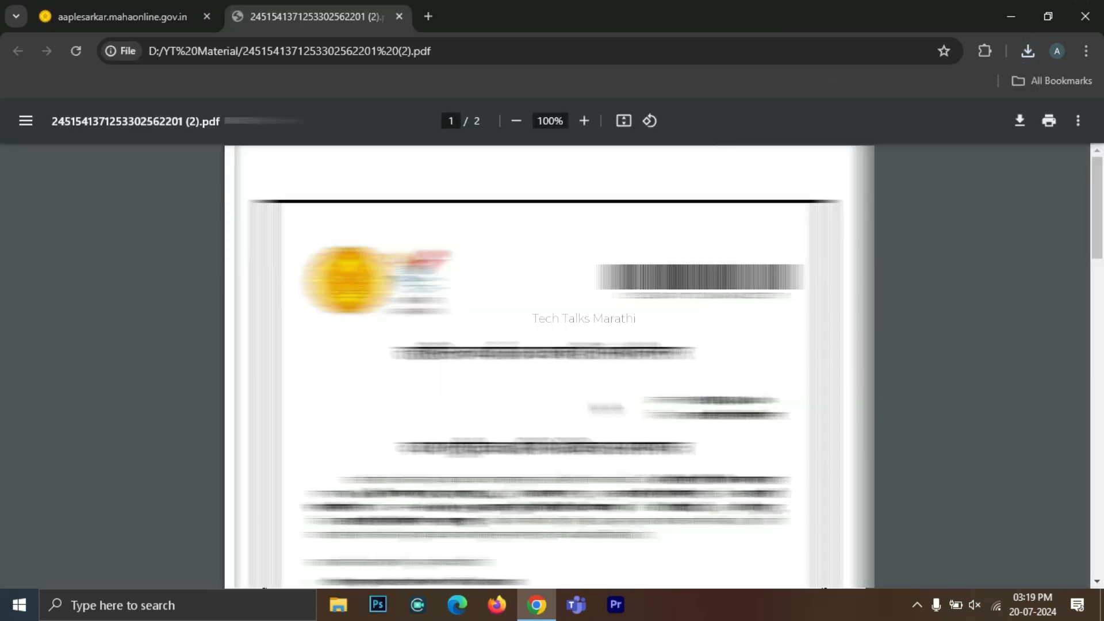
# Scroll through both pages of the downloaded domicile certificate PDF.
pyautogui.scroll(-3, 549, 368)
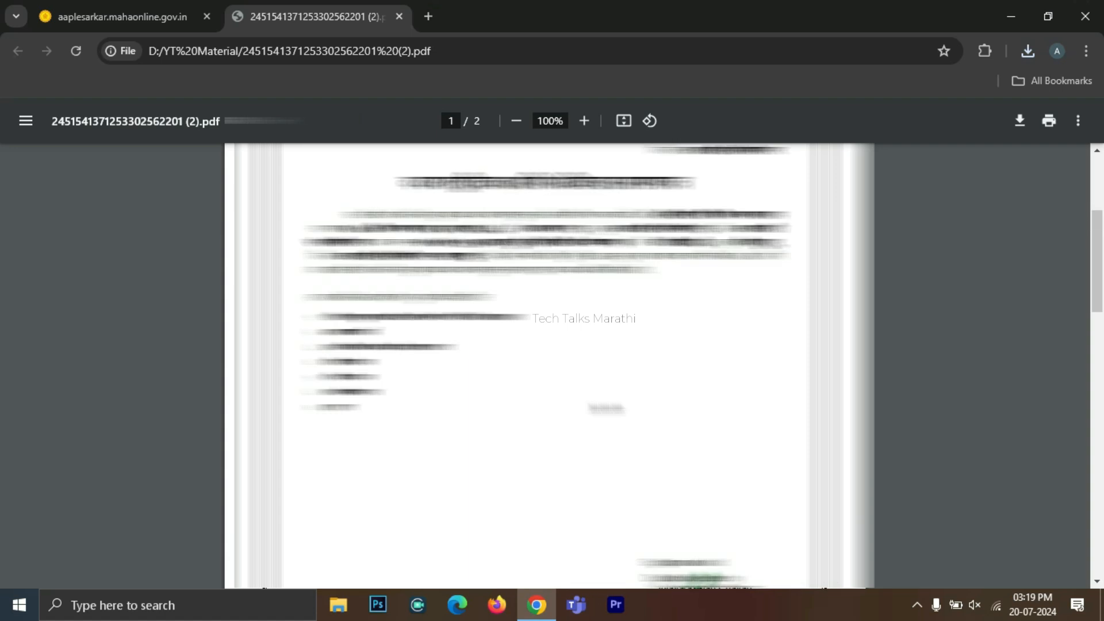
pyautogui.scroll(3, 603, 403)
pyautogui.scroll(-13, 603, 402)
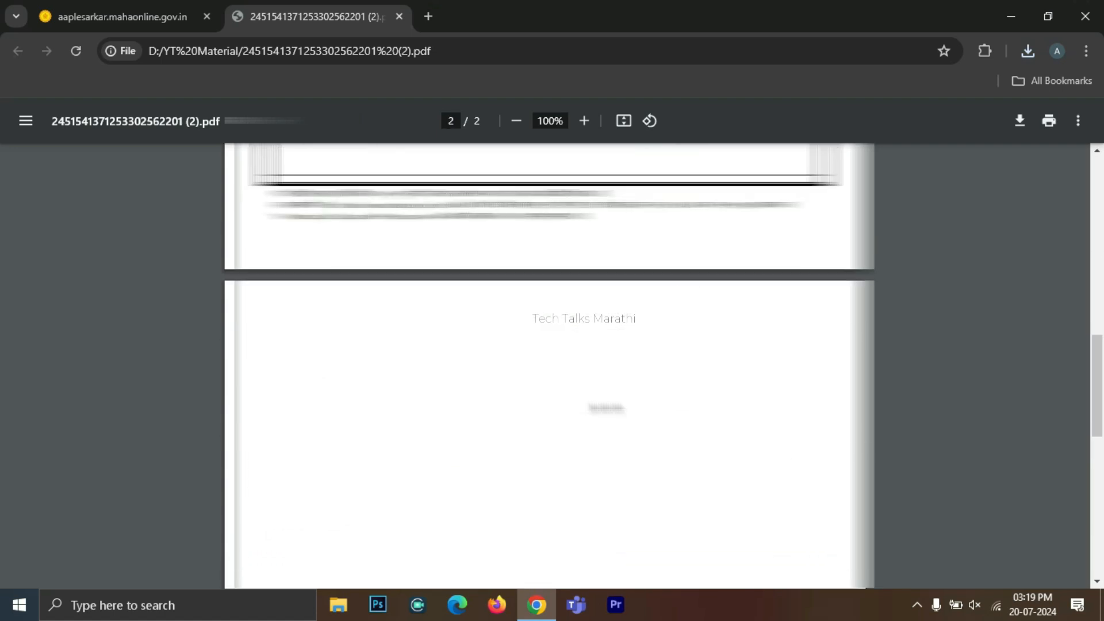